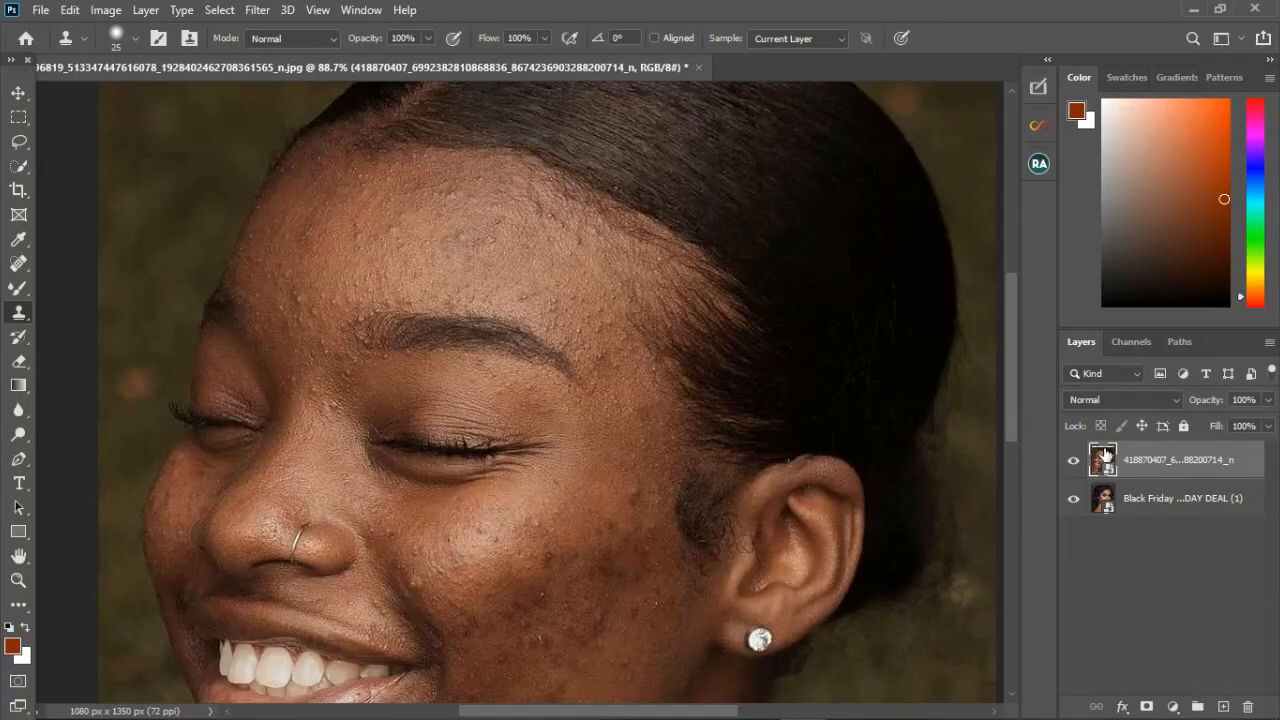
Rasterize the smiling woman's portrait layer and activate the Spot Healing Brush
right_click(1137, 463)
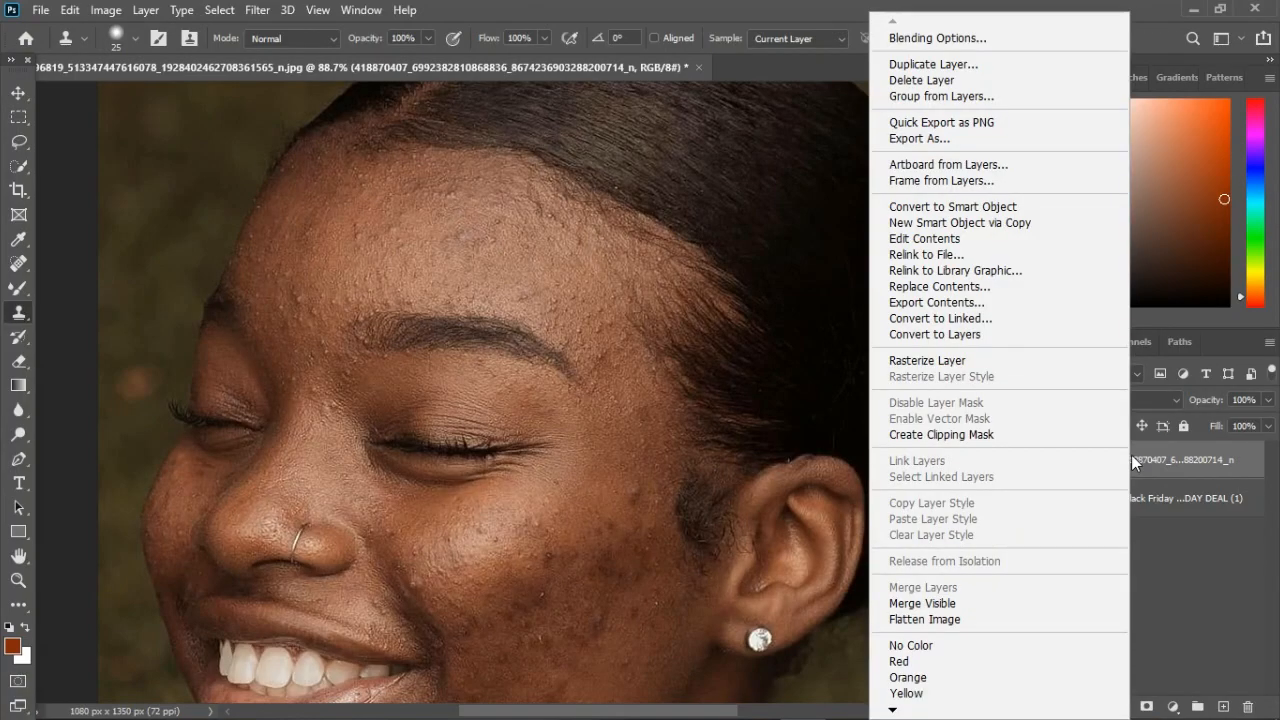
left_click(957, 362)
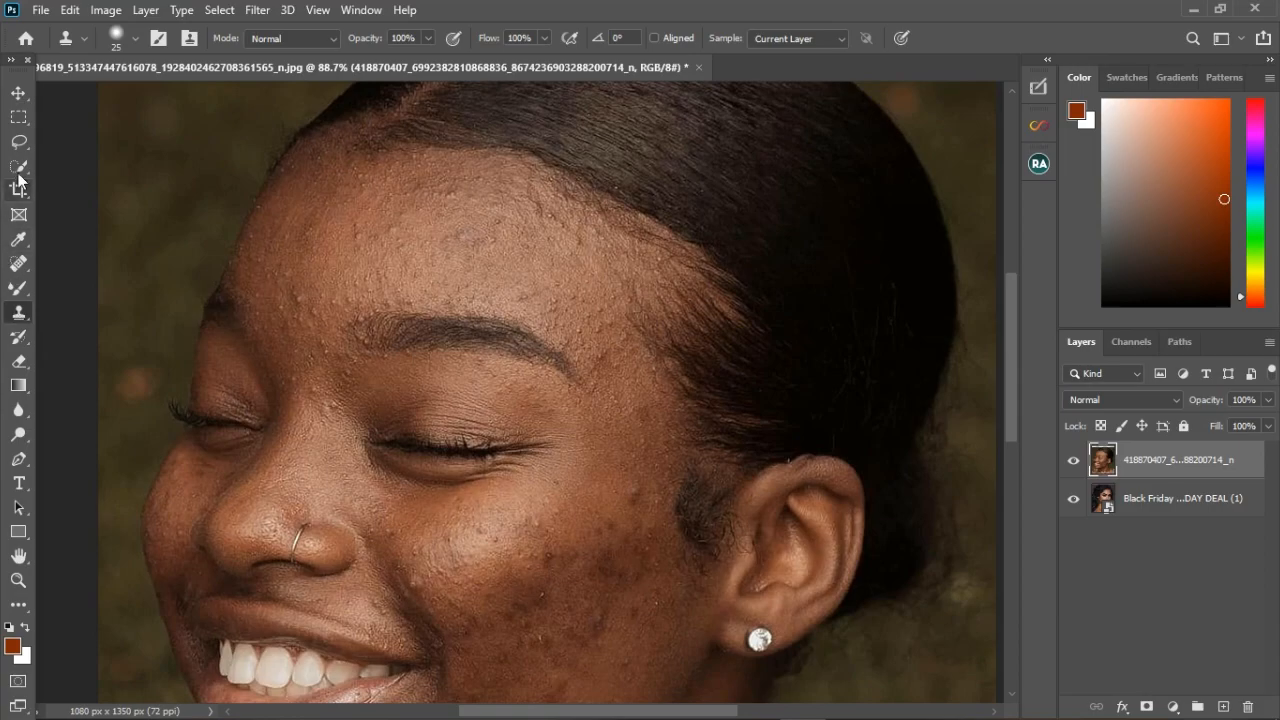
left_click(18, 242)
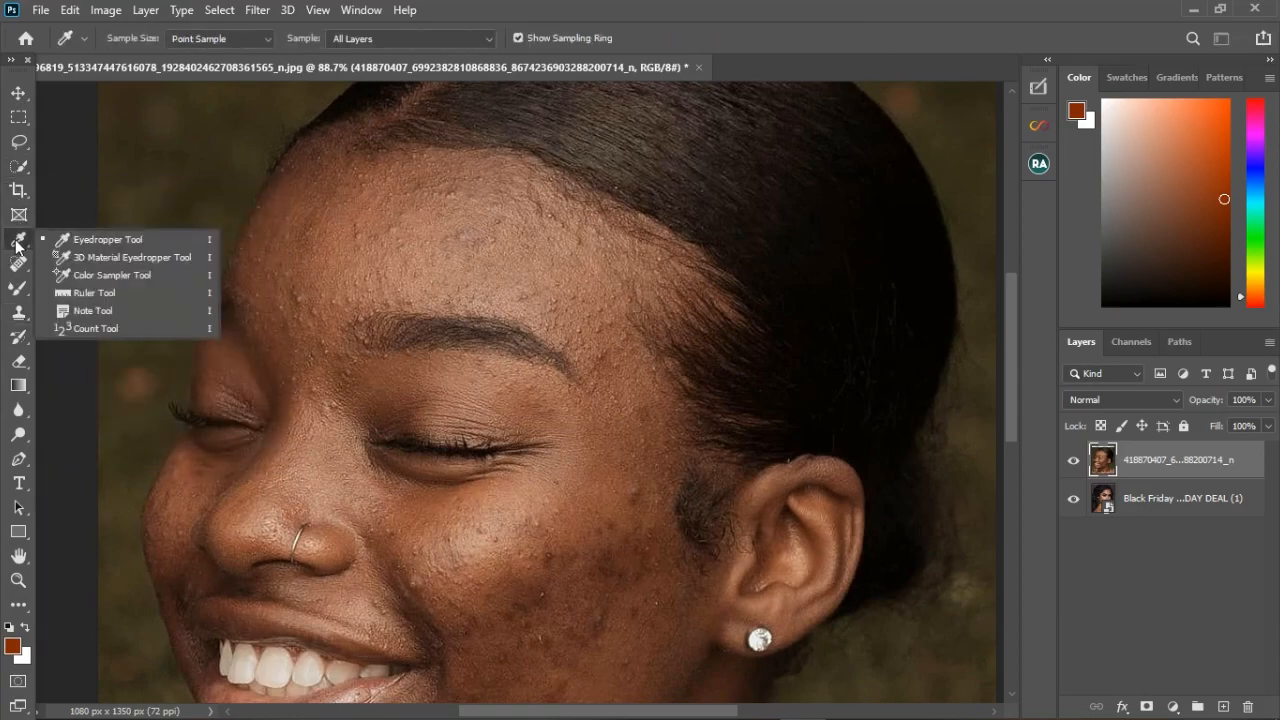
left_click(17, 265)
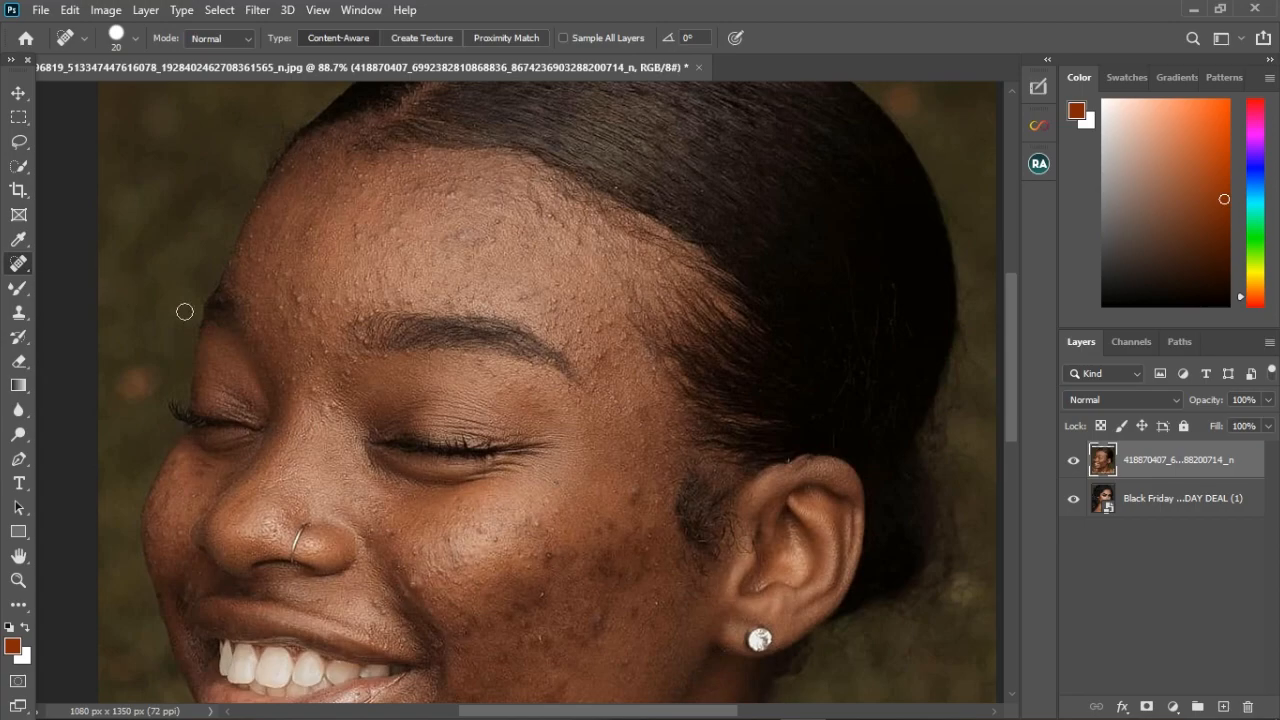
Spot-heal individual bumps on the forehead and the bridge of the nose in the portrait layer
left_click(336, 406)
left_click(401, 249)
left_click(545, 221)
left_click(584, 254)
left_click(441, 243)
left_click(490, 243)
scroll(458, 499, "down", 4)
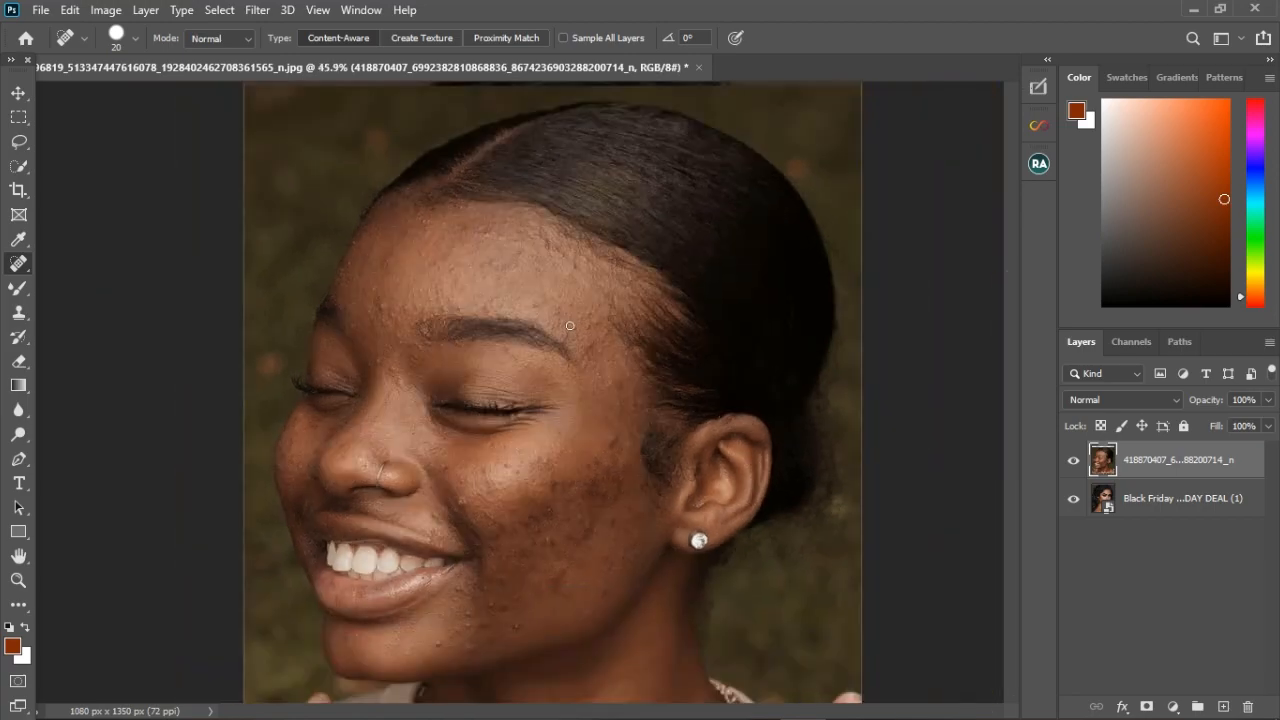
scroll(319, 534, "up", 2)
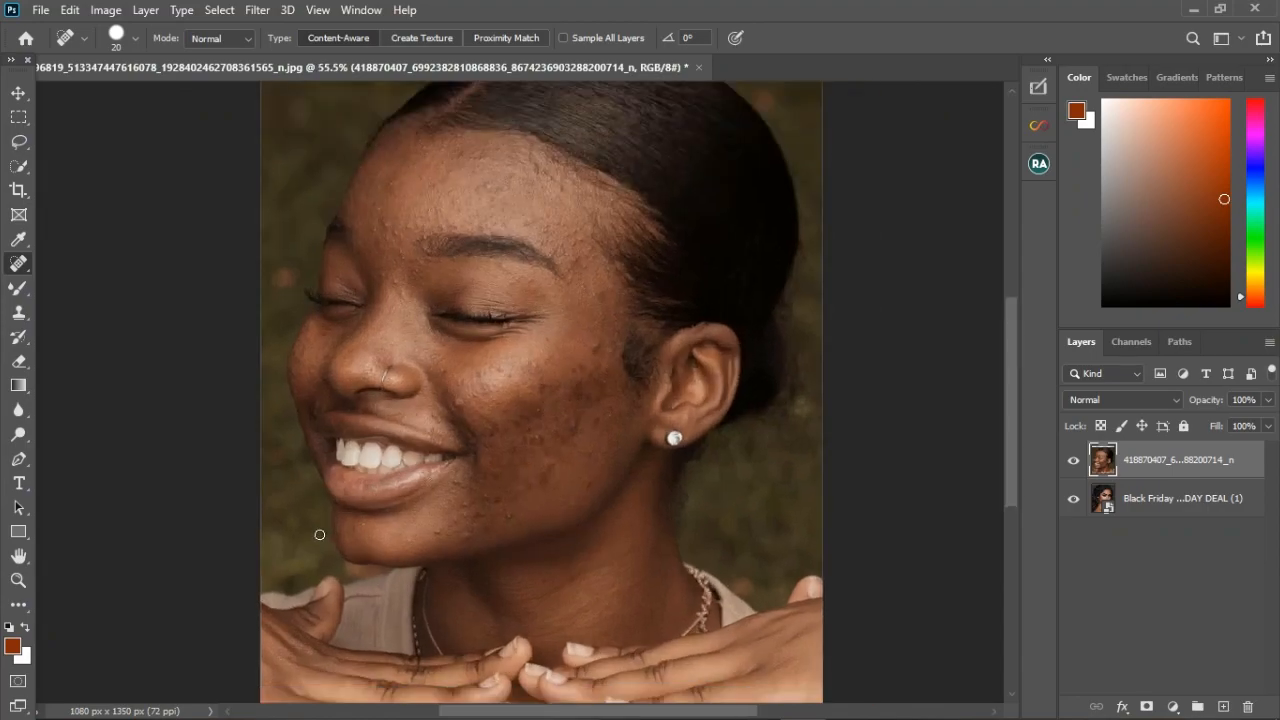
Duplicate the smiling woman's portrait layer twice and hide the original portrait layer
left_click(1073, 497)
key("ctrl+j")
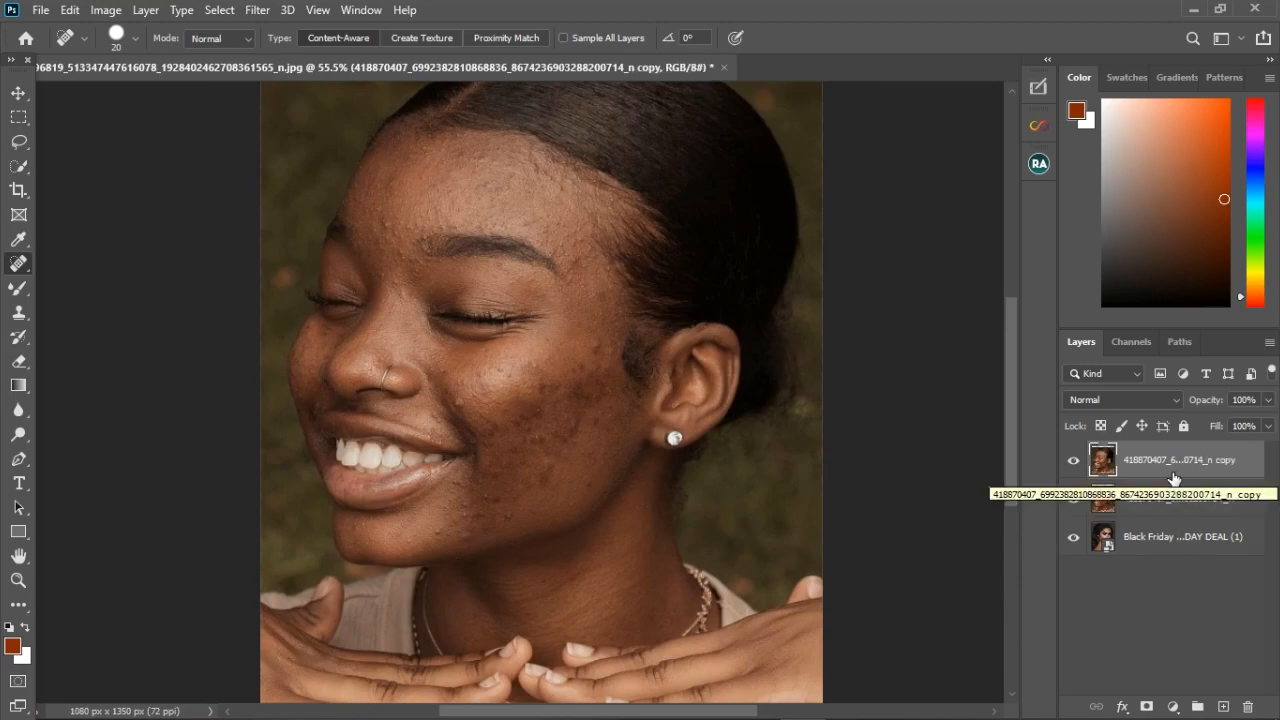
key("ctrl+j")
left_click(1072, 546)
Rename the lower duplicate layer "color" and the upper duplicate layer "texture"
double_click(1170, 499)
type("color")
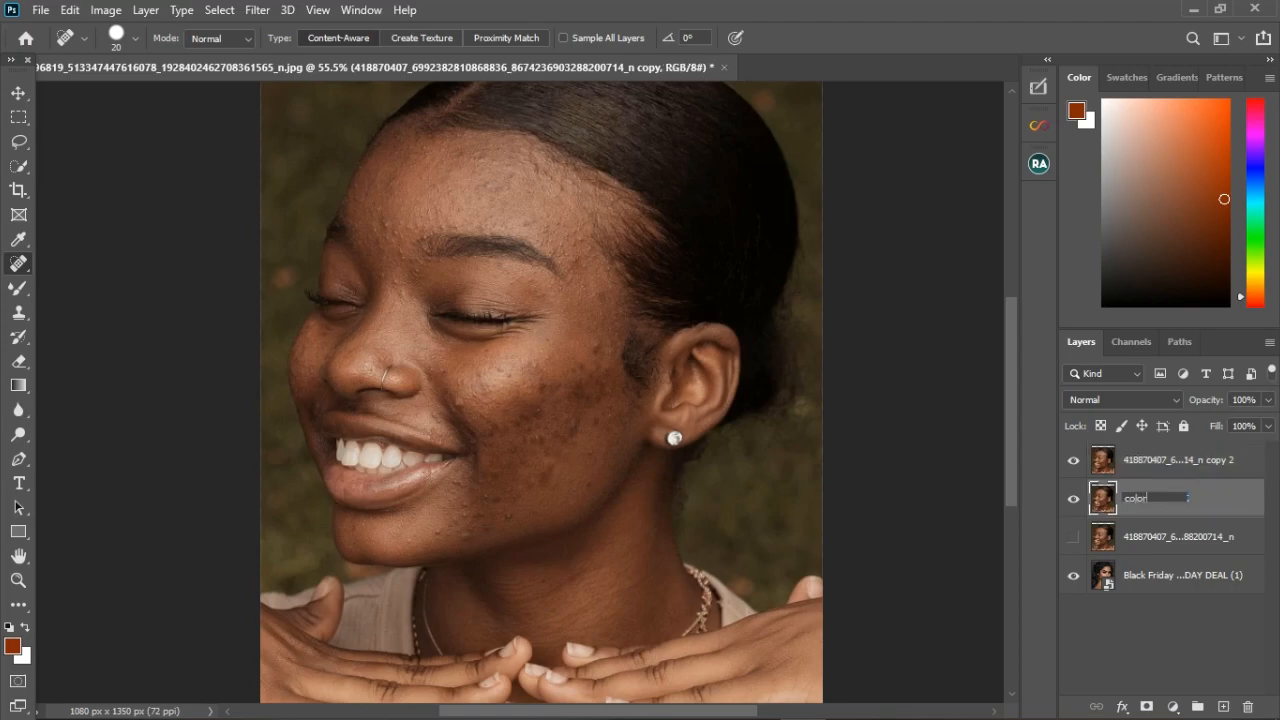
key("Return")
double_click(1168, 461)
type("texture")
key("Return")
Hide the texture layer and apply a Gaussian Blur of about 6.8 pixels to the color layer
left_click(1074, 461)
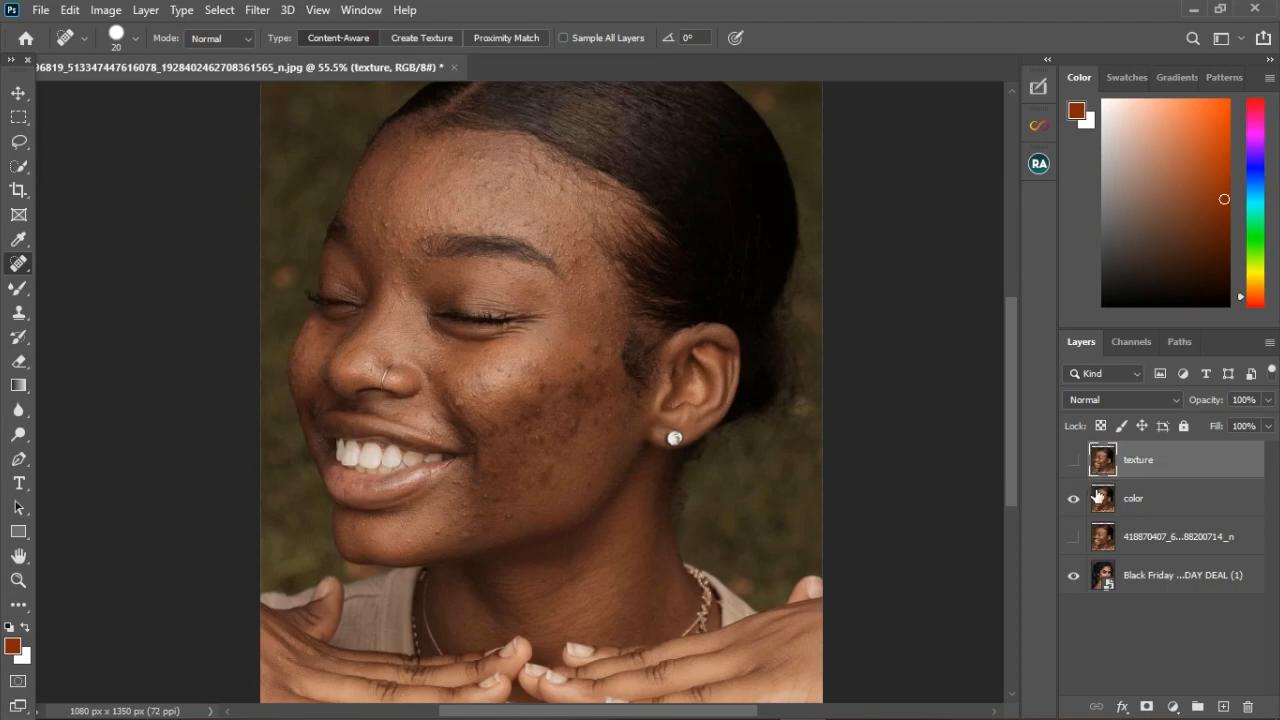
left_click(1160, 513)
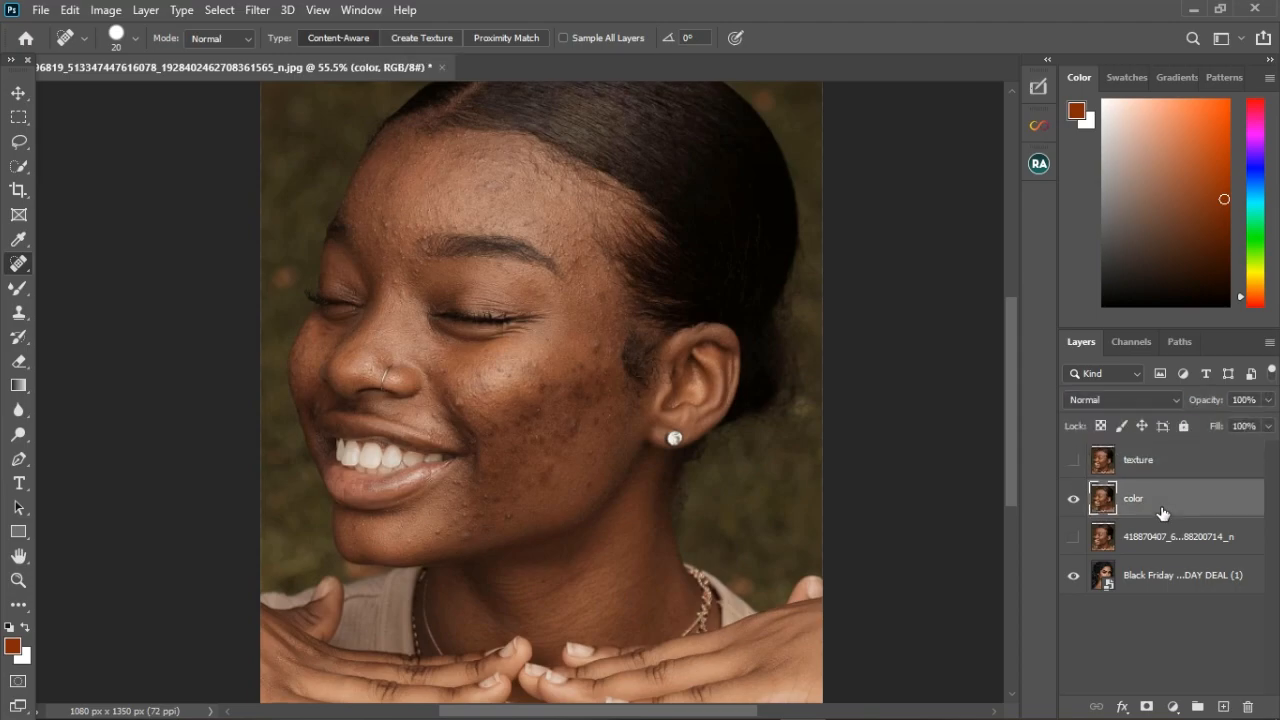
left_click(262, 12)
mouse_move(290, 221)
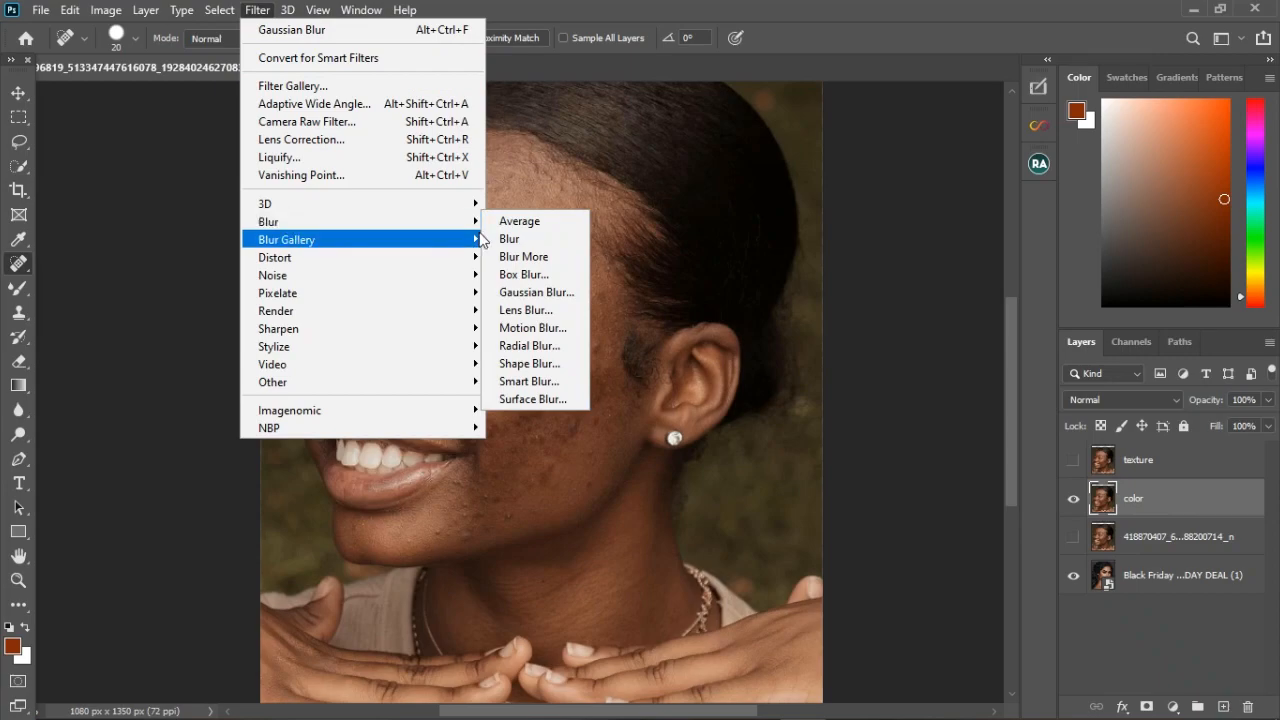
left_click(530, 292)
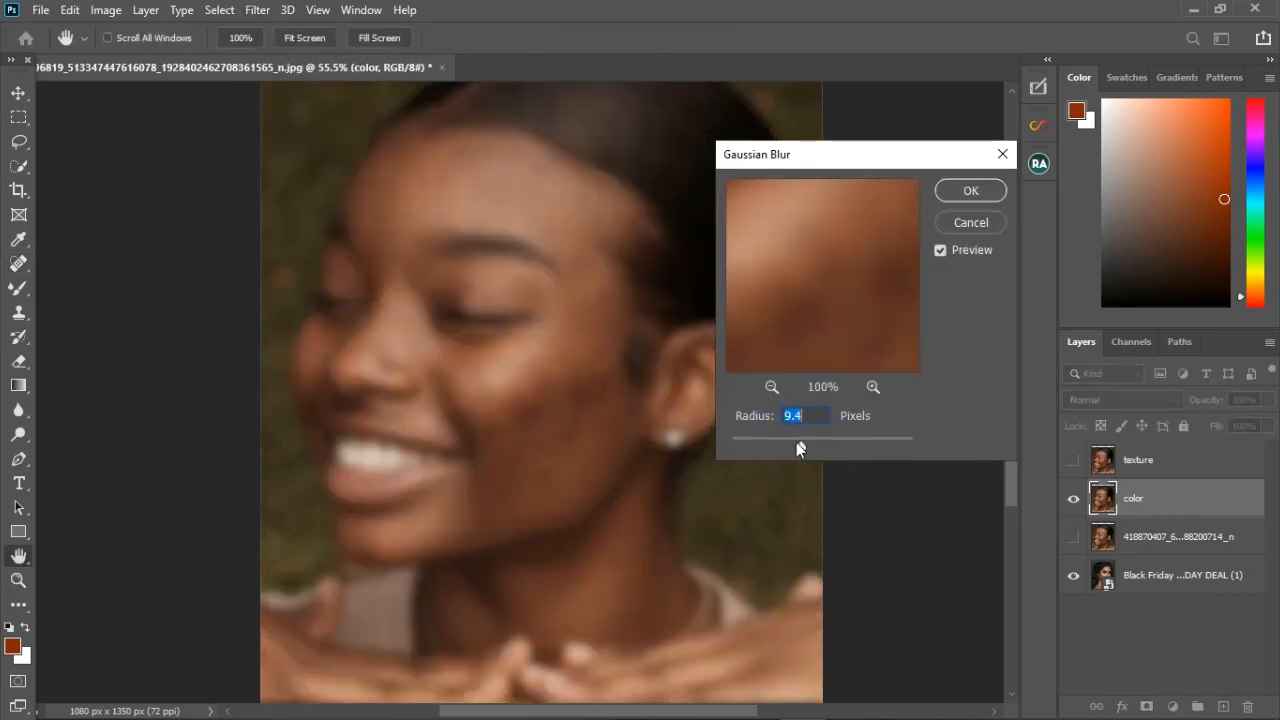
left_click_drag(800, 452, 701, 432)
left_click_drag(780, 447, 789, 447)
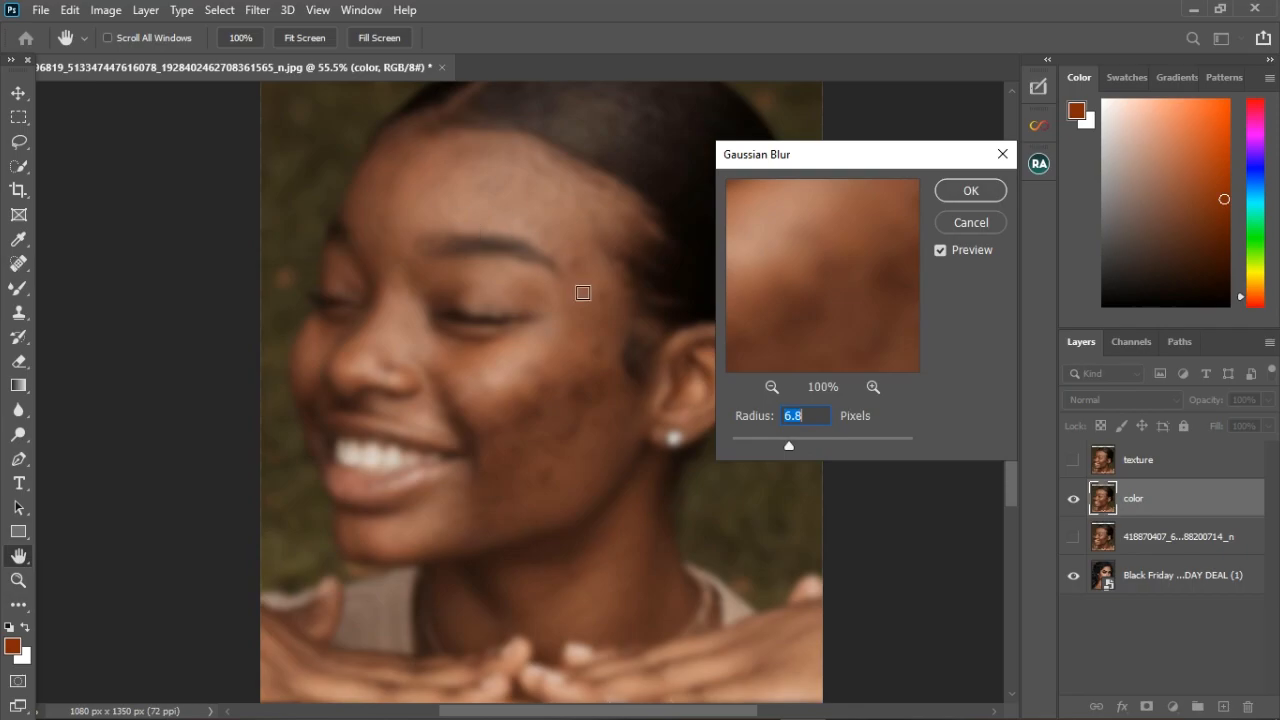
left_click_drag(790, 447, 790, 447)
key("j")
left_click(961, 195)
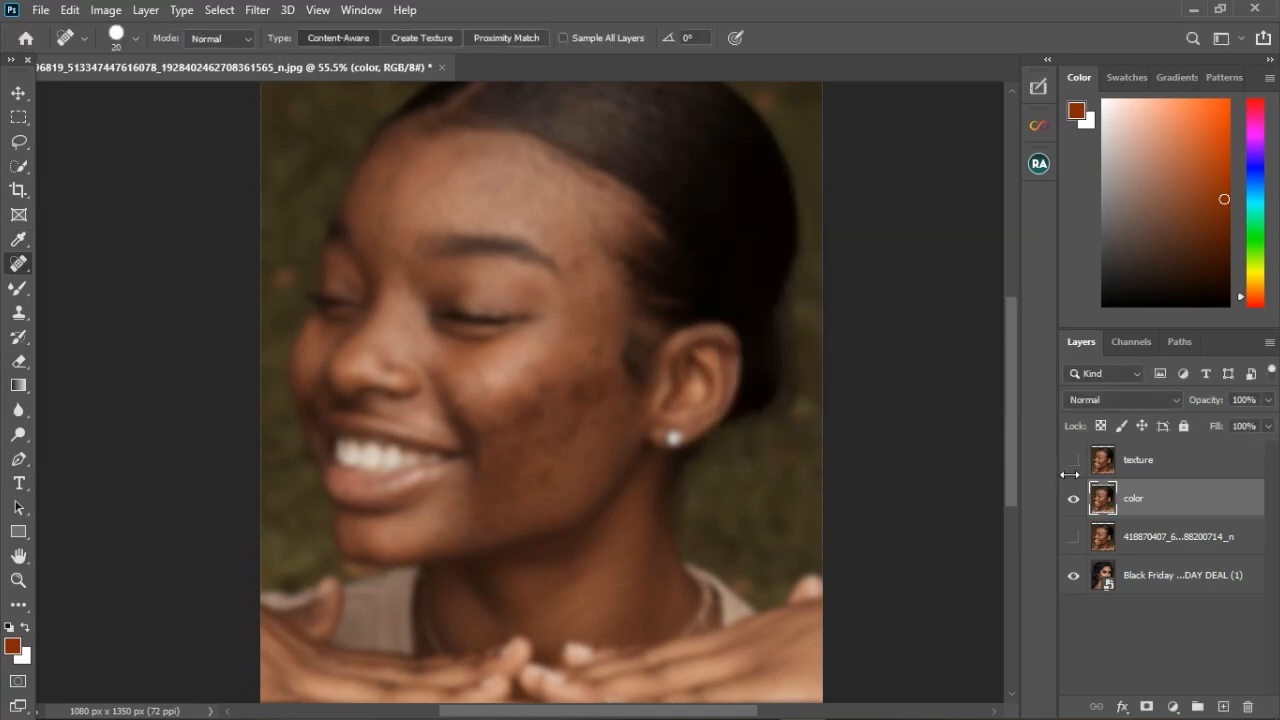
Use Apply Image on the texture layer with color as source layer, Subtract, scale 2, offset 128, and set its blend mode to Linear Light
left_click(1186, 463)
left_click(105, 10)
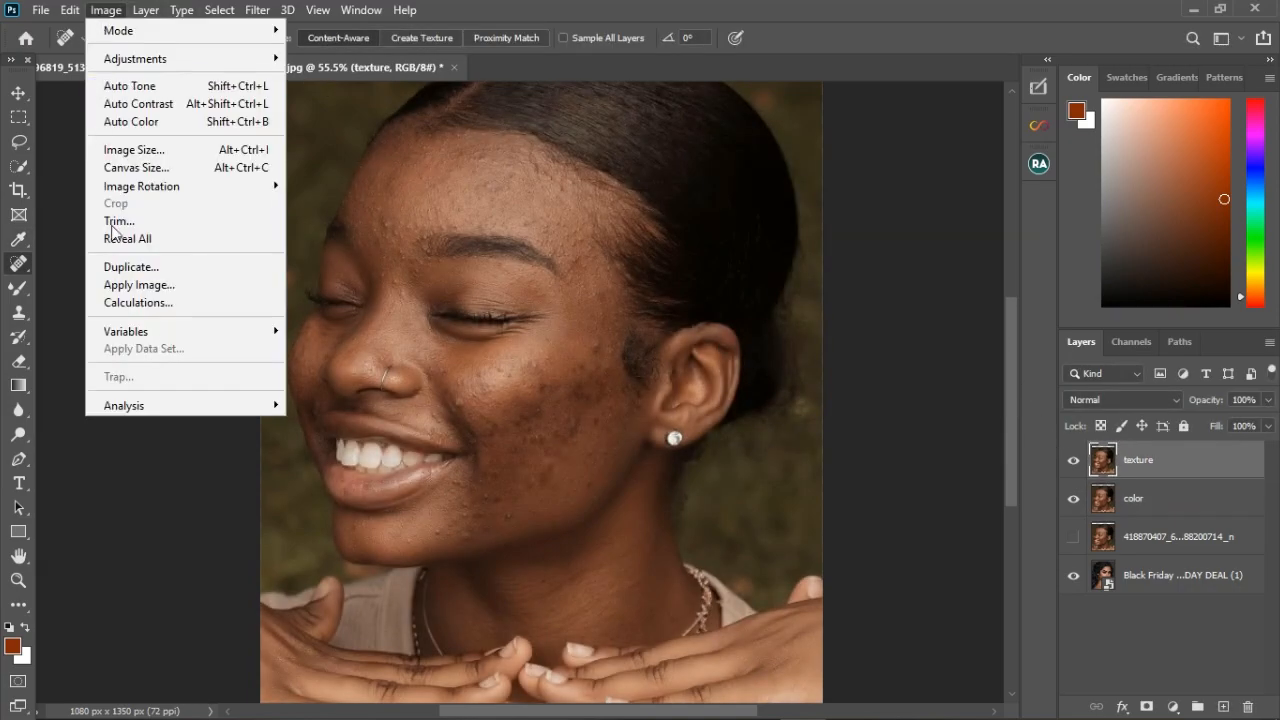
left_click(147, 290)
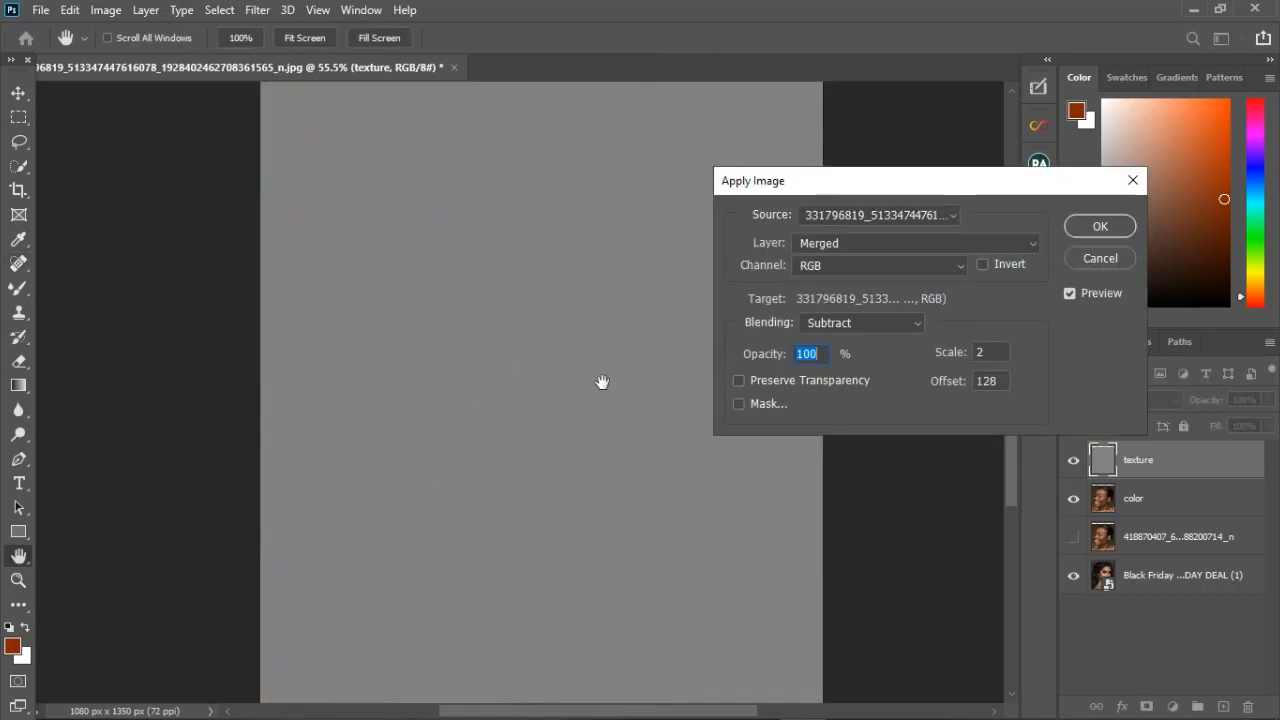
left_click(883, 241)
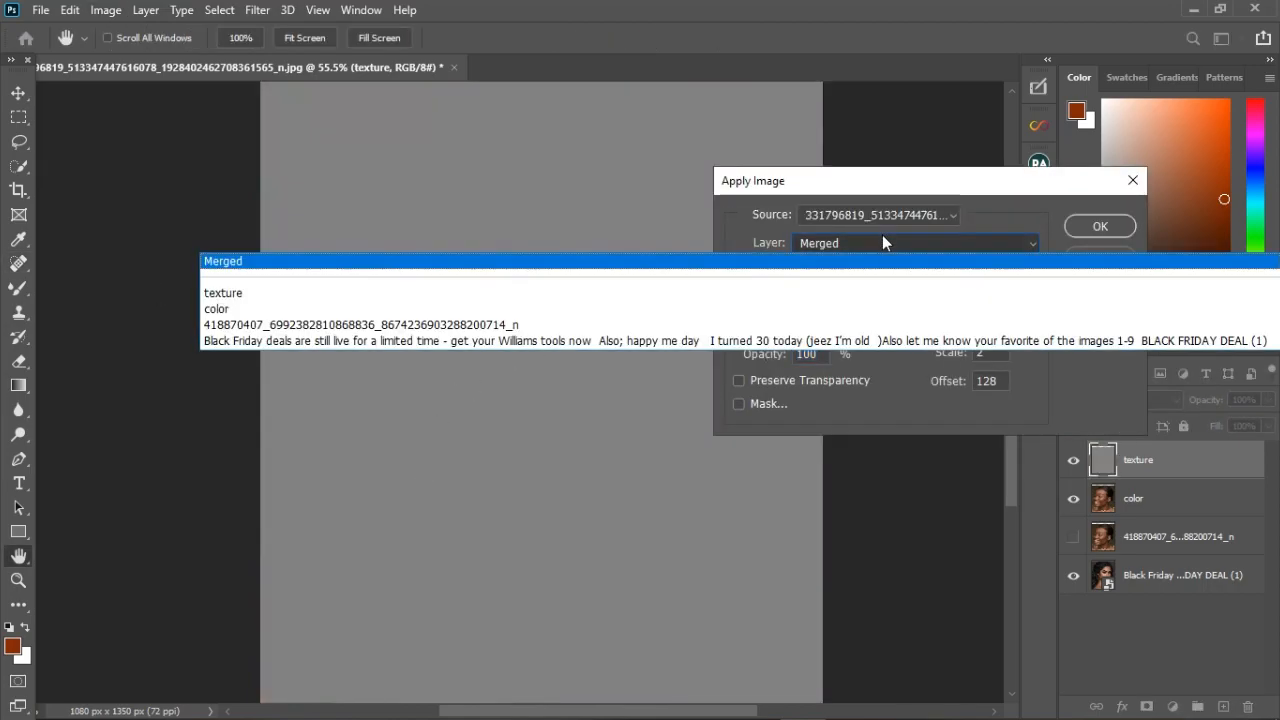
left_click(519, 312)
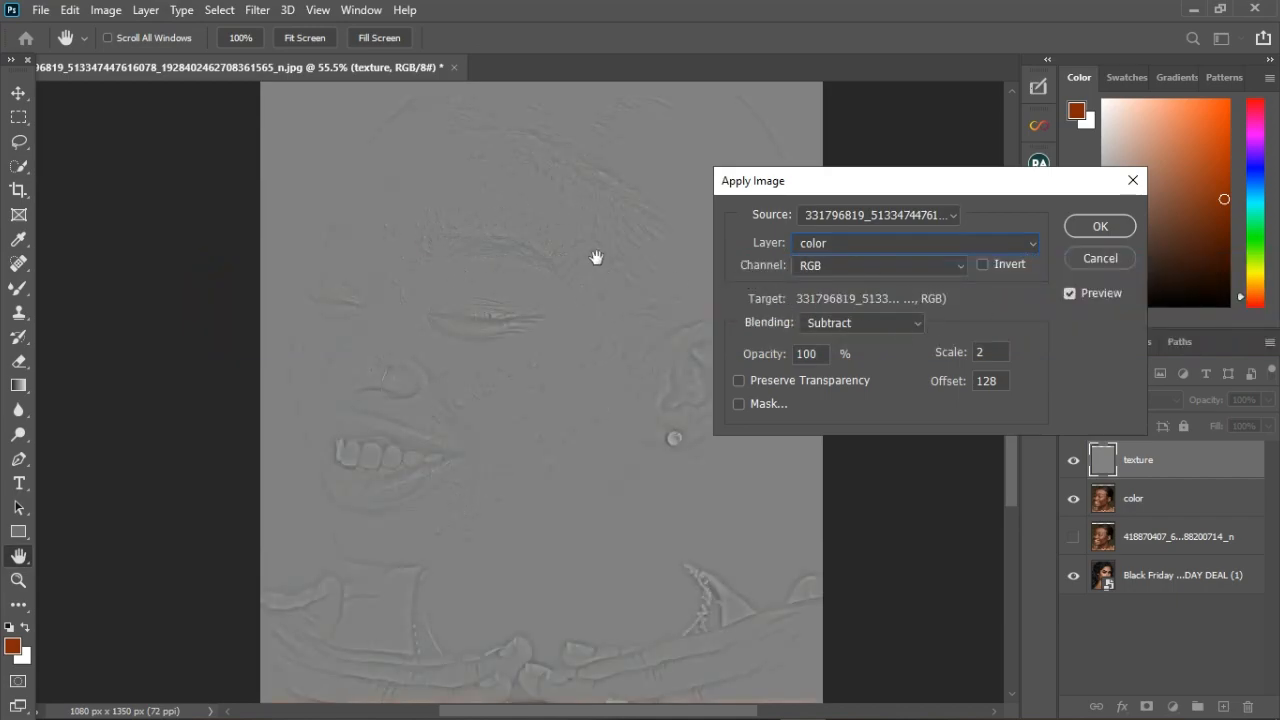
left_click(1092, 231)
key("j")
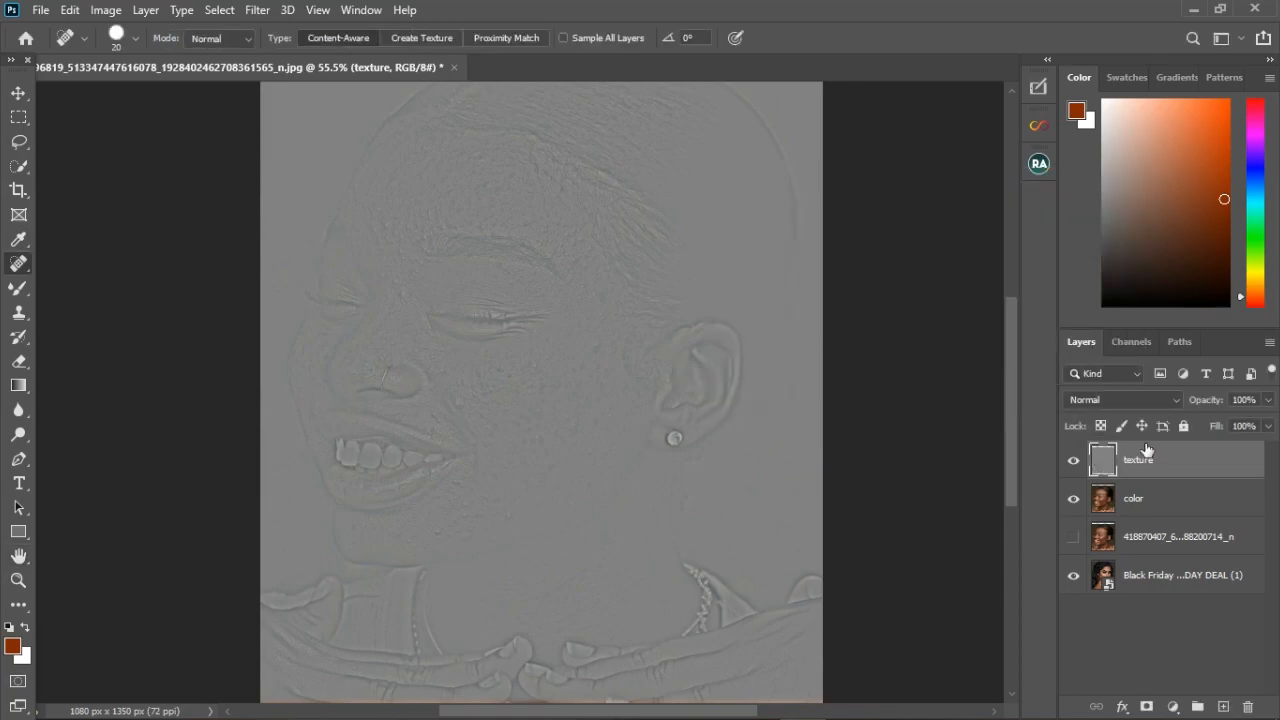
left_click(1134, 394)
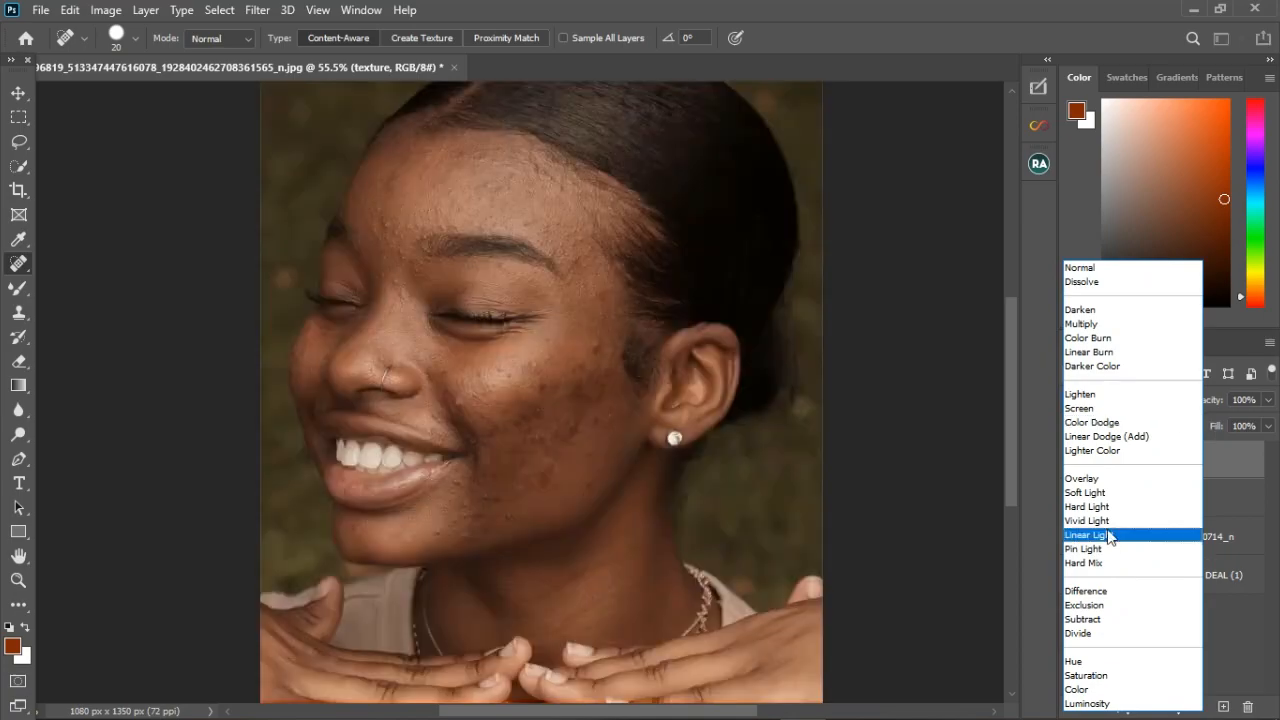
left_click(1110, 537)
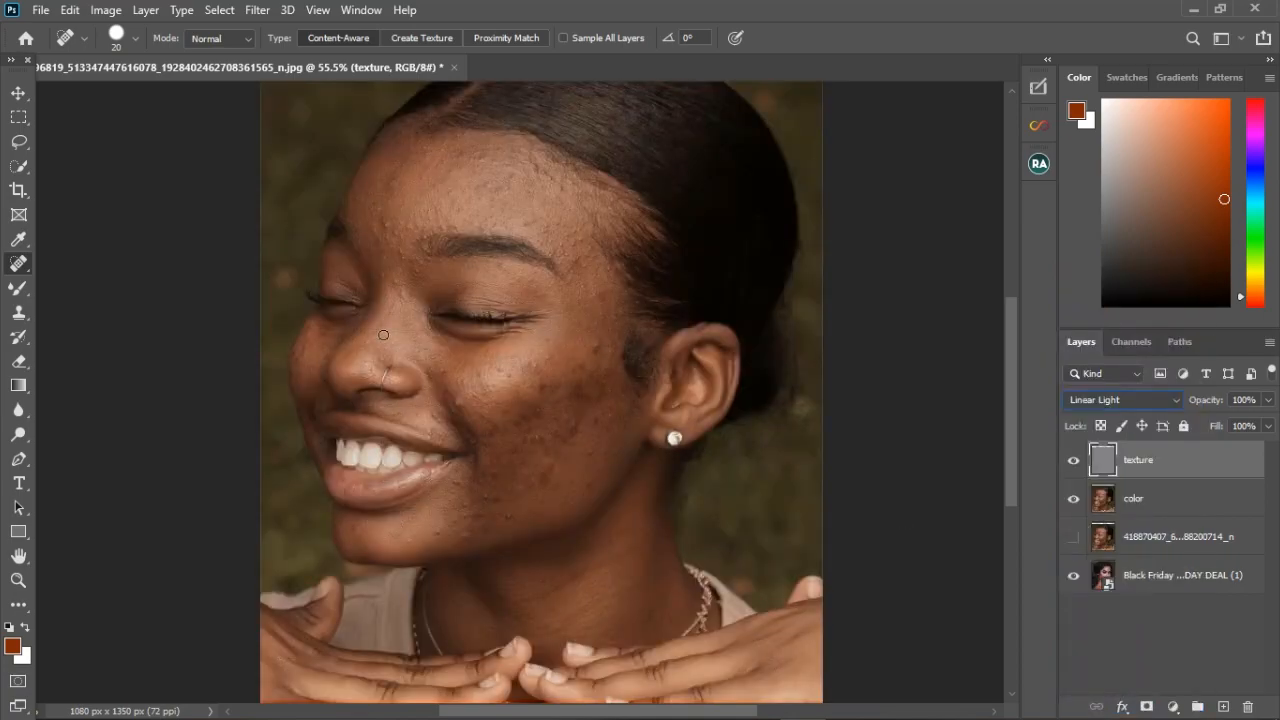
left_click(18, 288)
scroll(511, 233, "up", 4)
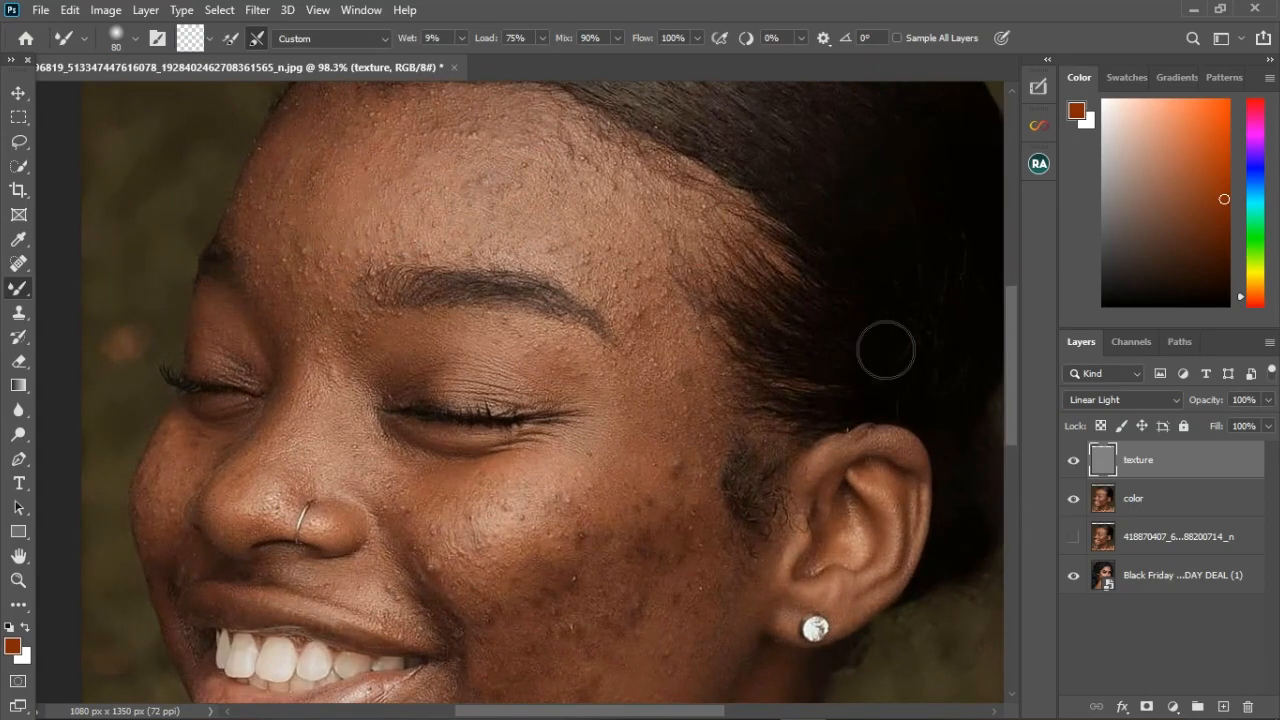
left_click(1166, 498)
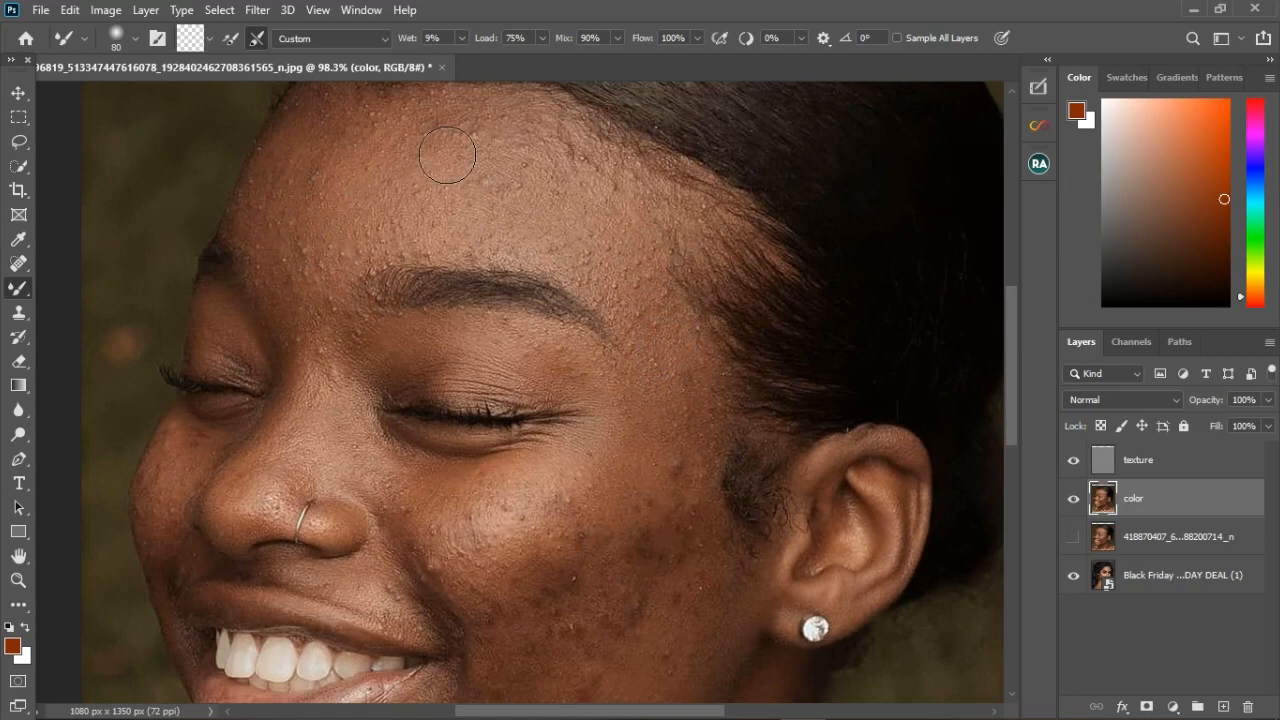
Clone smooth skin over the bumps across the forehead and beside the outer brow on the texture layer with the Clone Stamp
left_click(1185, 466)
left_click(18, 312)
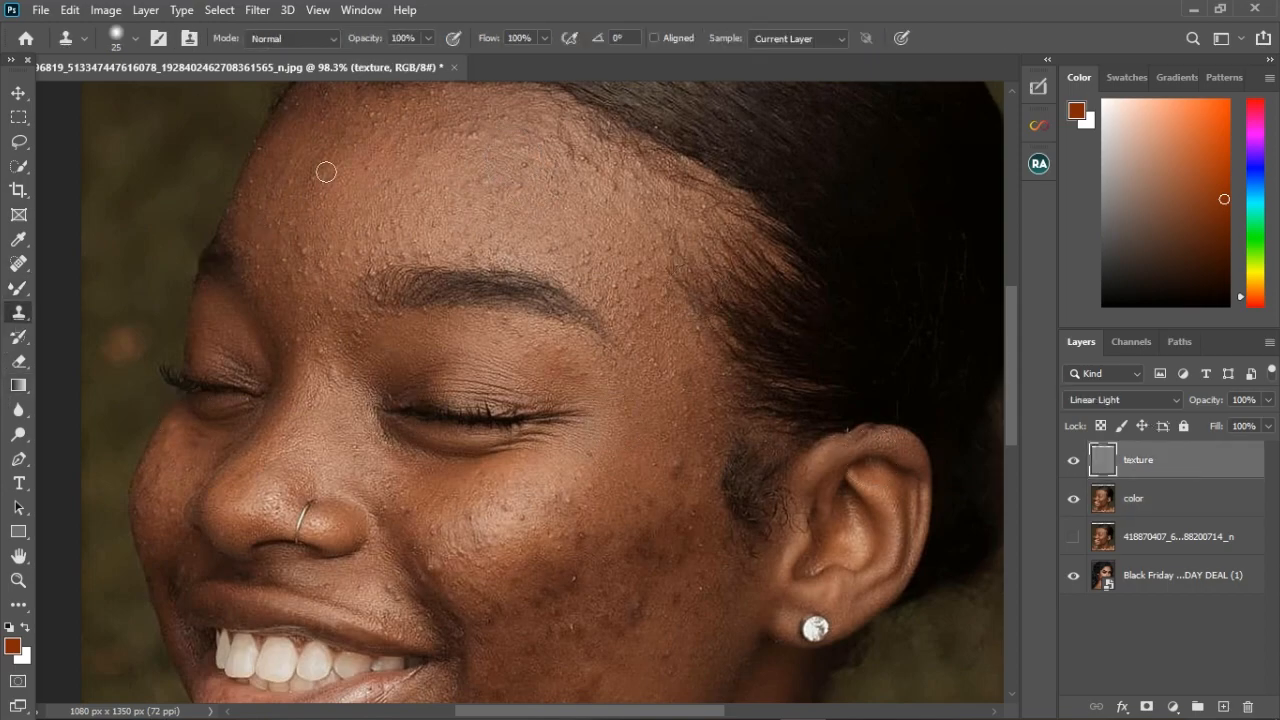
scroll(434, 144, "up", 2)
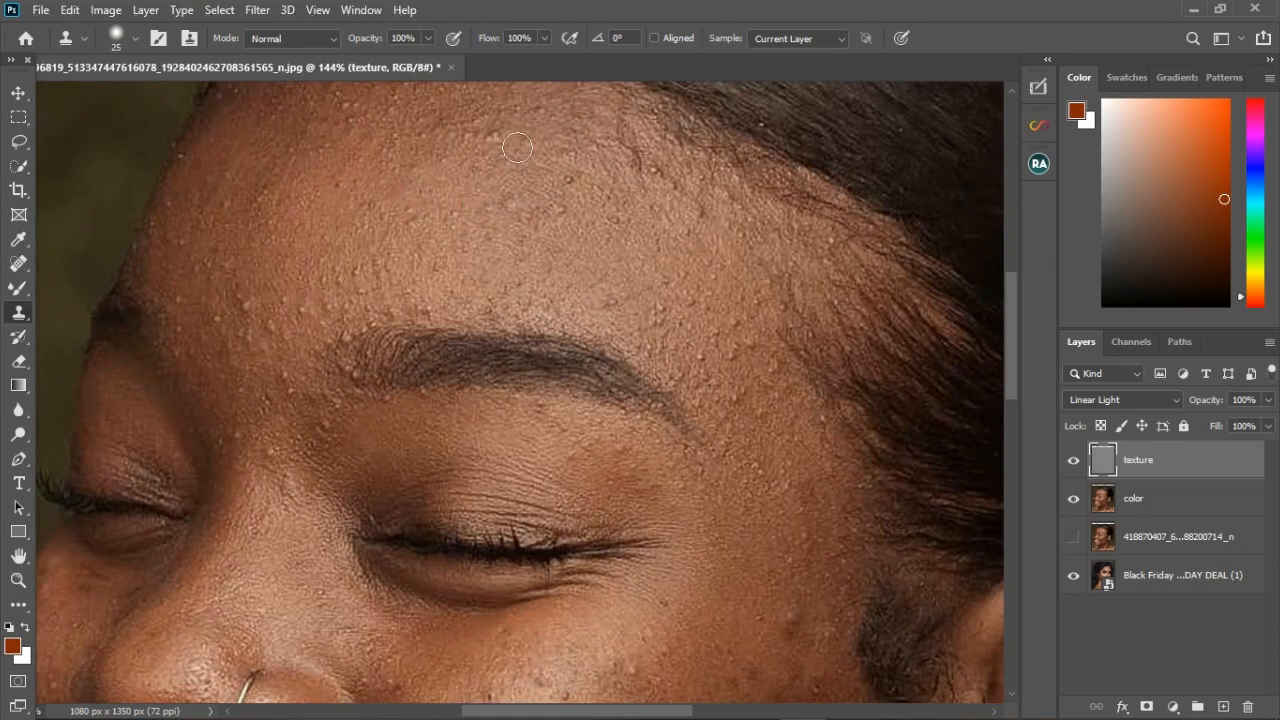
left_click(475, 165, "alt")
left_click(455, 129)
left_click(432, 231)
left_click(412, 225)
left_click(368, 216)
left_click(365, 242)
left_click(455, 230)
left_click(674, 328)
left_click(710, 328)
left_click(750, 349)
left_click(730, 390)
left_click(711, 373)
Clone clean skin texture over the bumps between the eyebrows and just above them on the texture layer
left_click(262, 469, "alt")
left_click(248, 443)
left_click(286, 452)
left_click(300, 389)
left_click(285, 364)
left_click_drag(273, 350, 264, 330)
left_click(281, 343)
left_click(315, 338)
left_click(240, 298)
left_click(236, 341)
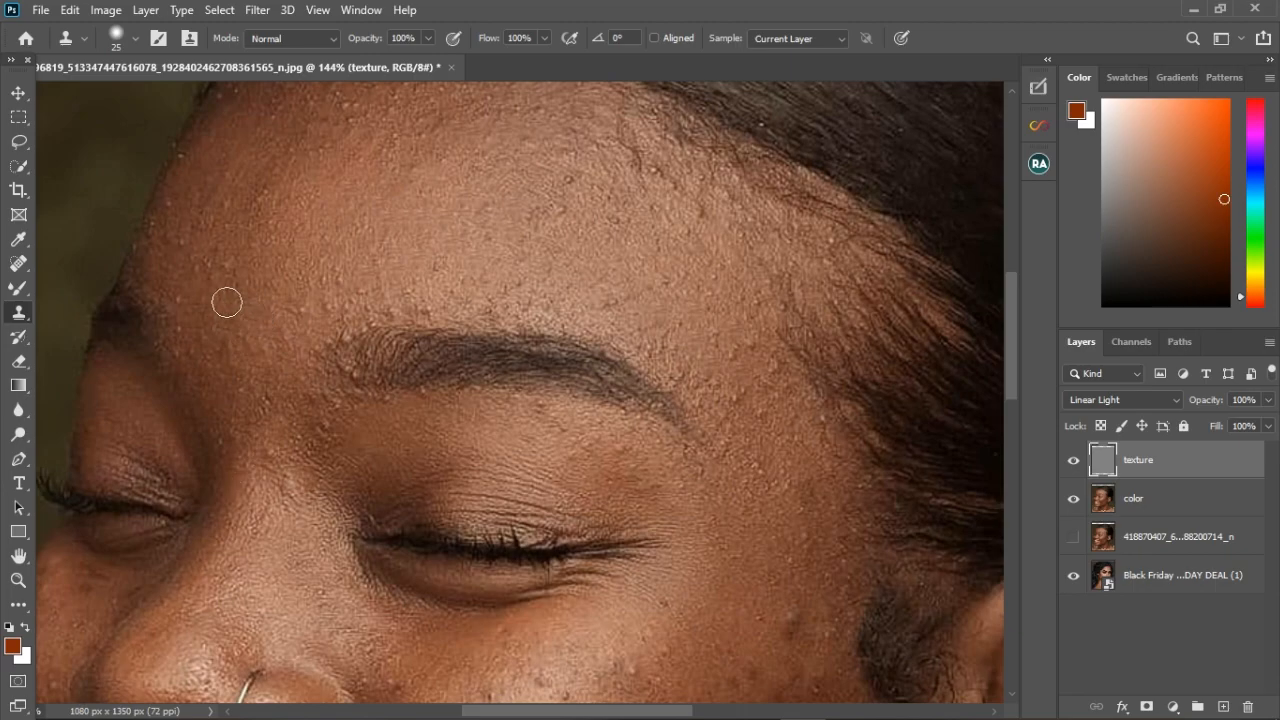
scroll(343, 200, "down", 3)
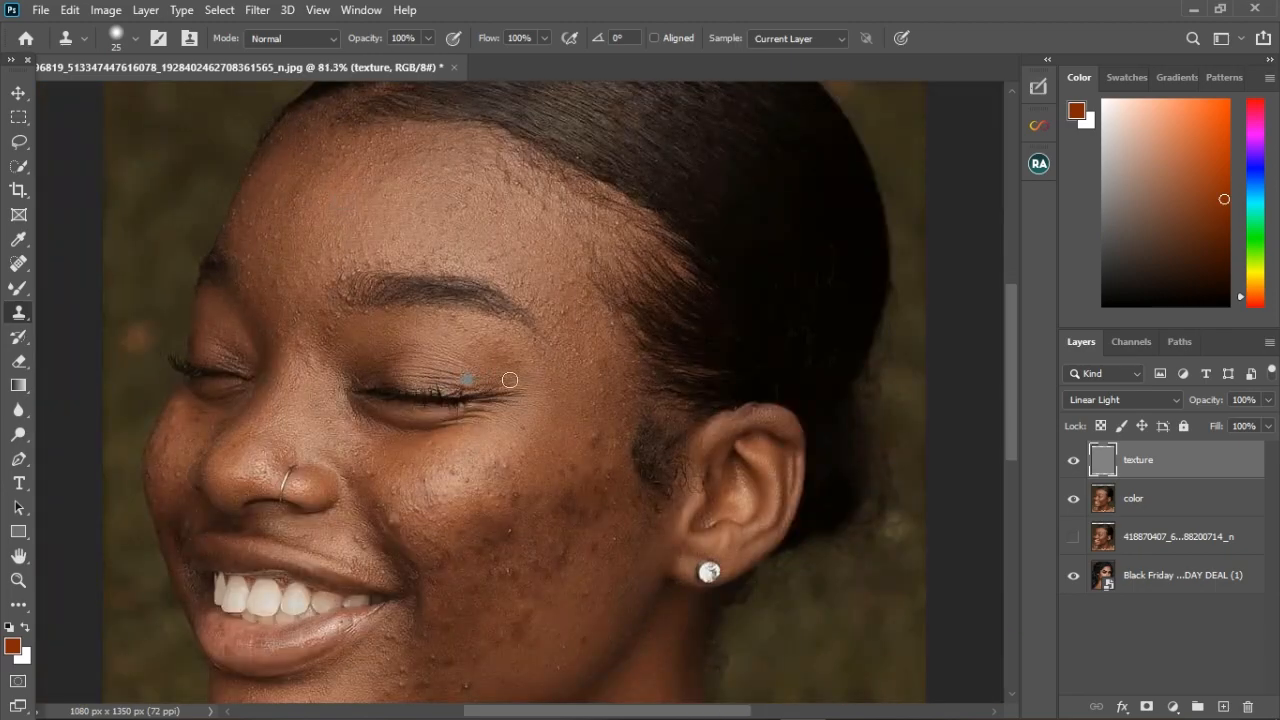
Clone clean skin texture over the bumps on the upper cheek below the eye on the texture layer
scroll(535, 479, "up", 3)
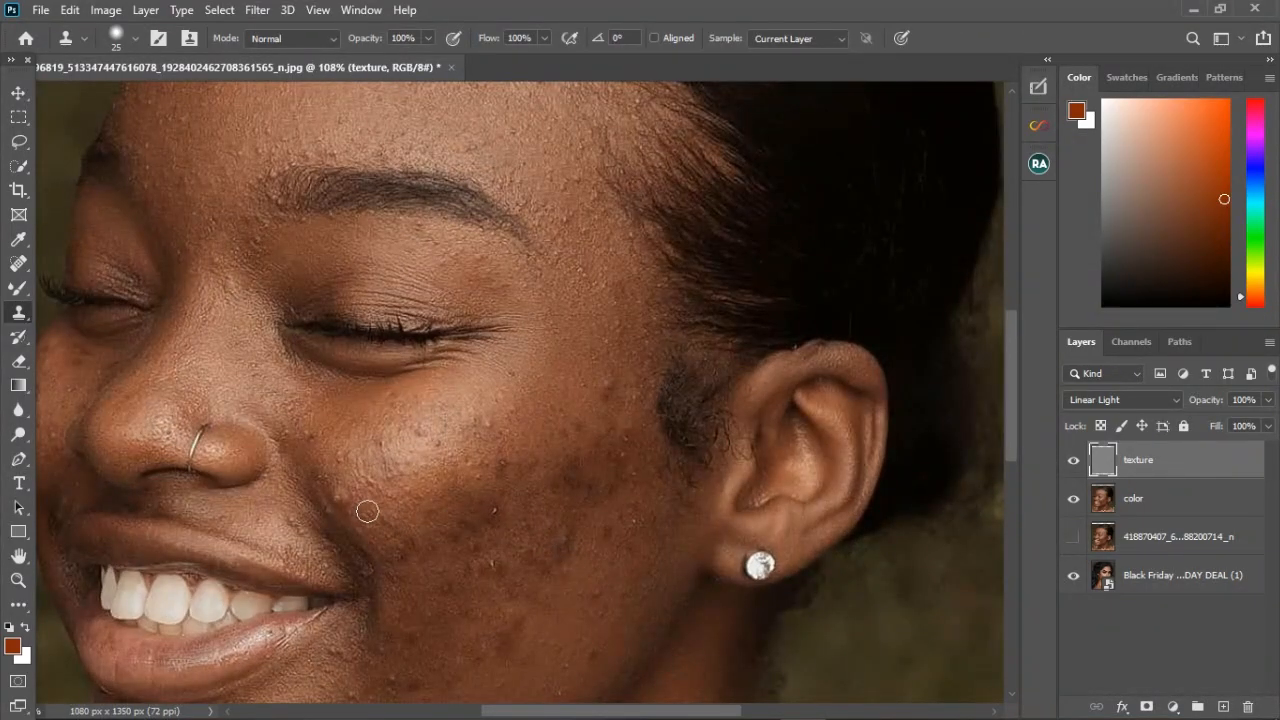
left_click(350, 504, "alt")
left_click_drag(363, 463, 375, 464)
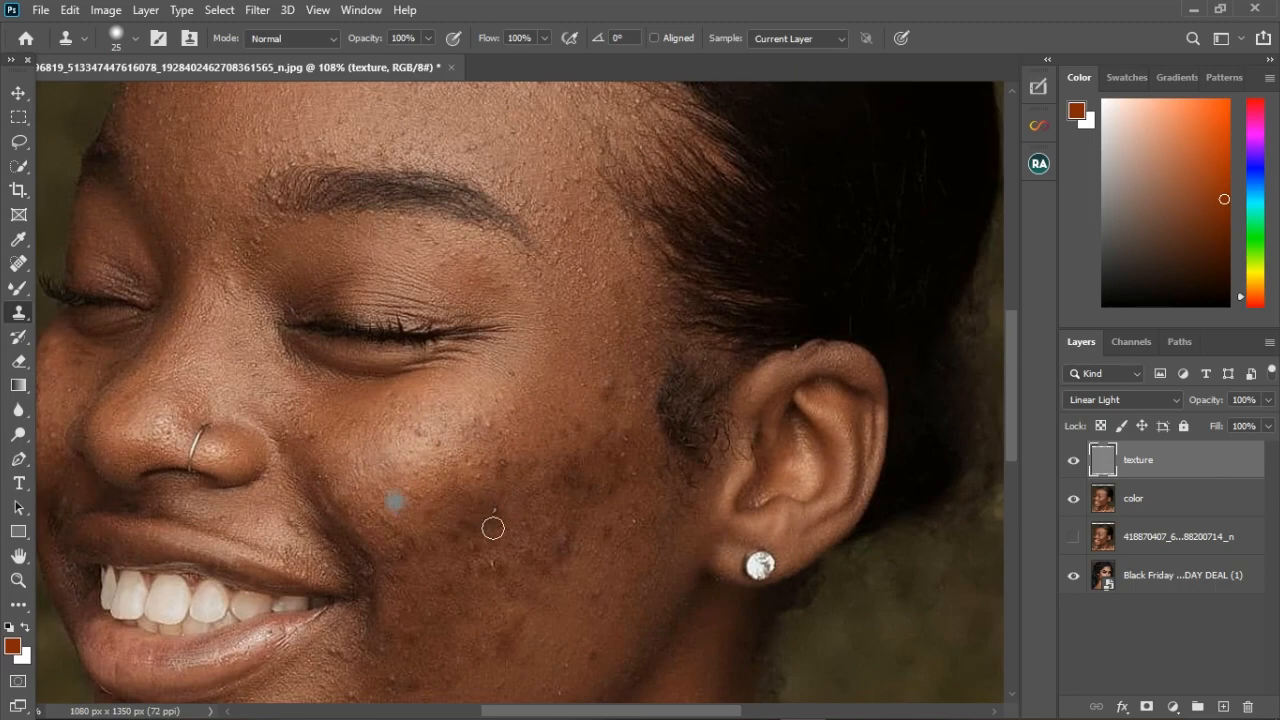
scroll(490, 525, "down", 2)
scroll(470, 256, "down", 2)
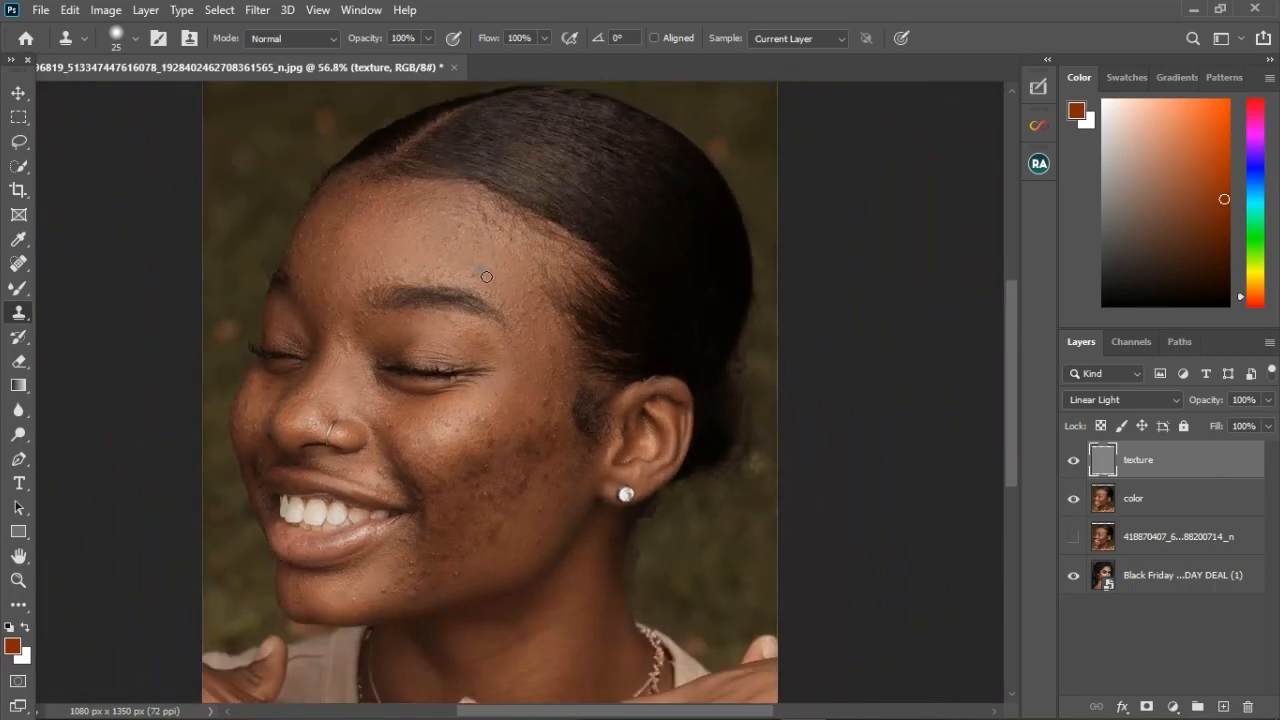
scroll(364, 228, "up", 4)
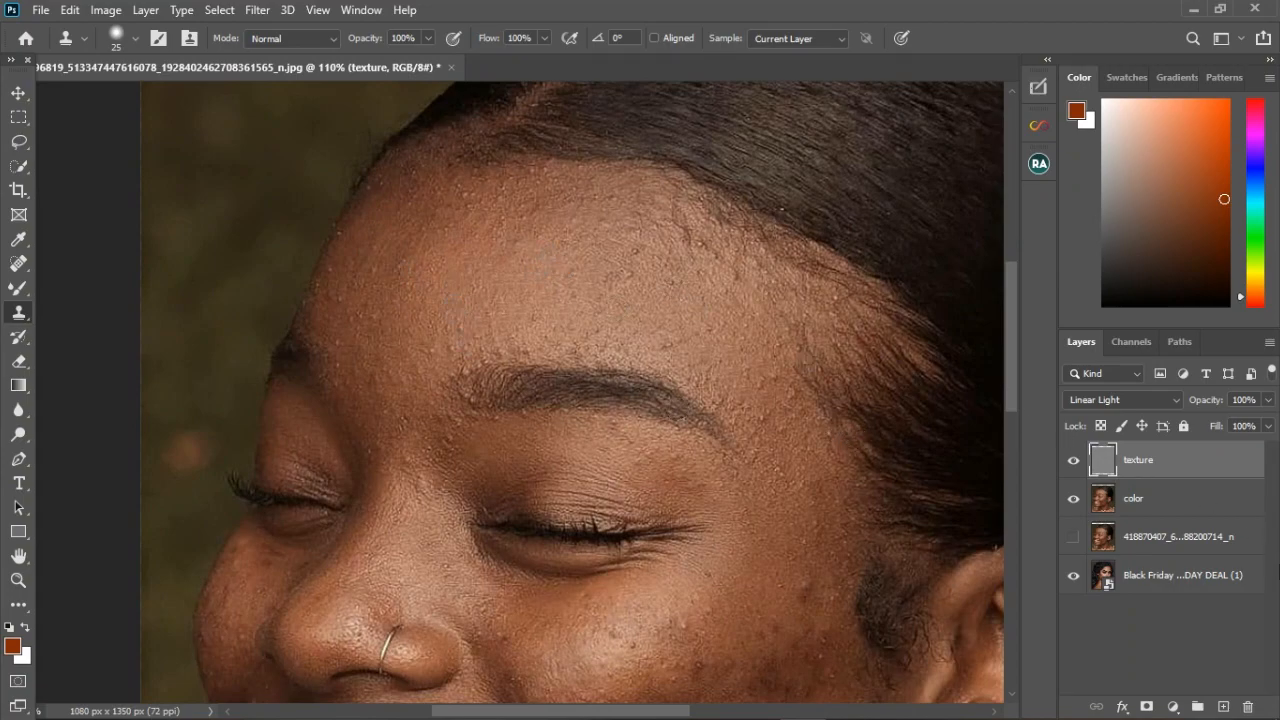
Delete the color and texture layers and show the original portrait layer again
left_click(1150, 505)
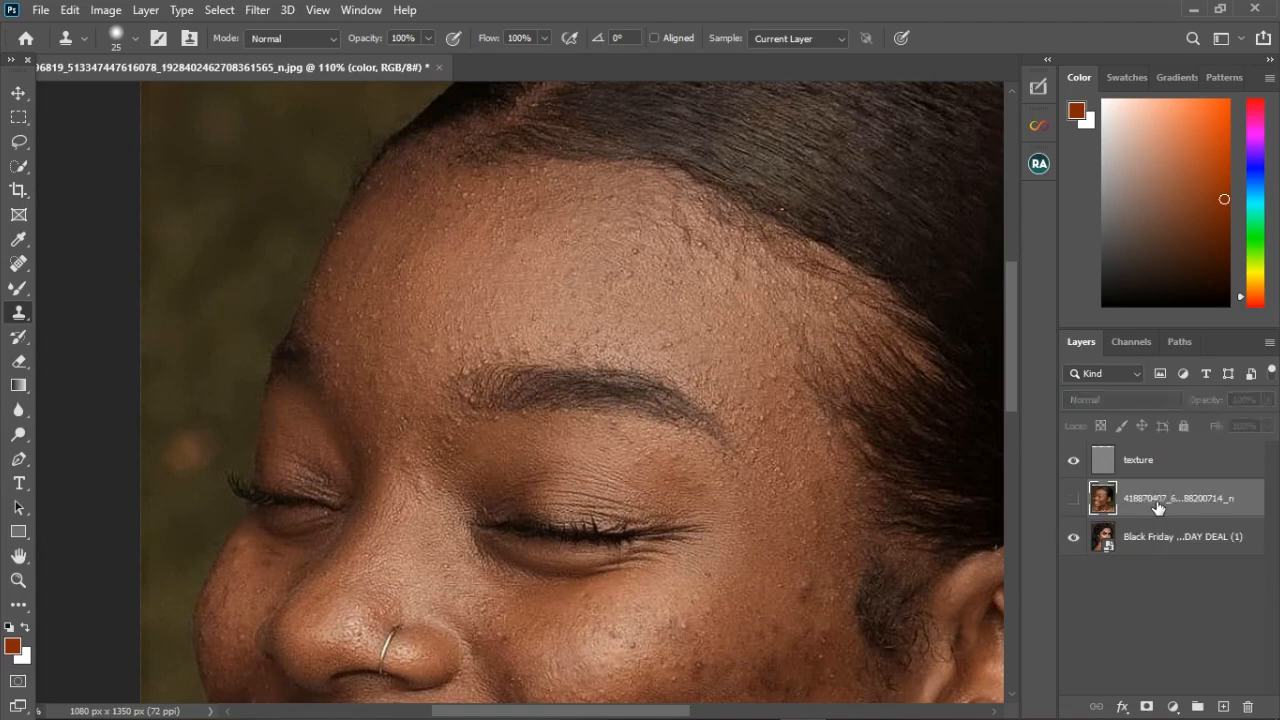
key("Delete")
left_click(1168, 462)
key("Delete")
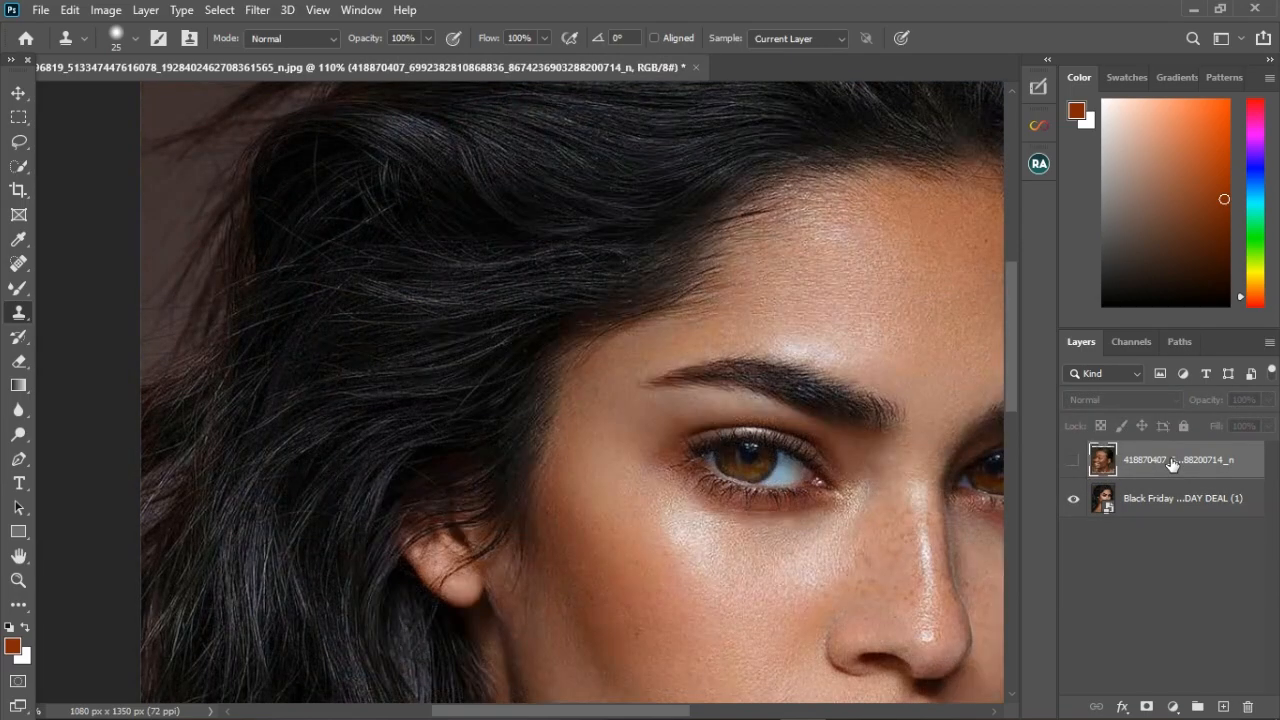
left_click(1073, 460)
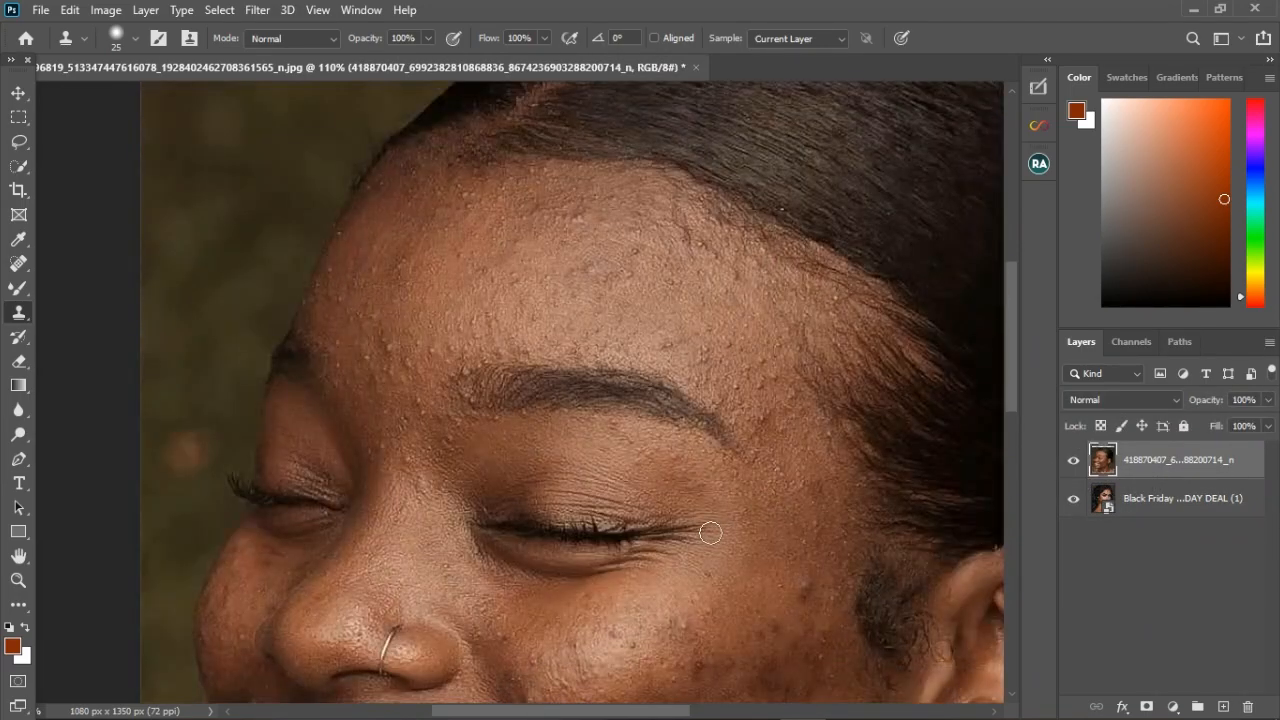
scroll(530, 325, "down", 1)
scroll(530, 325, "down", 4)
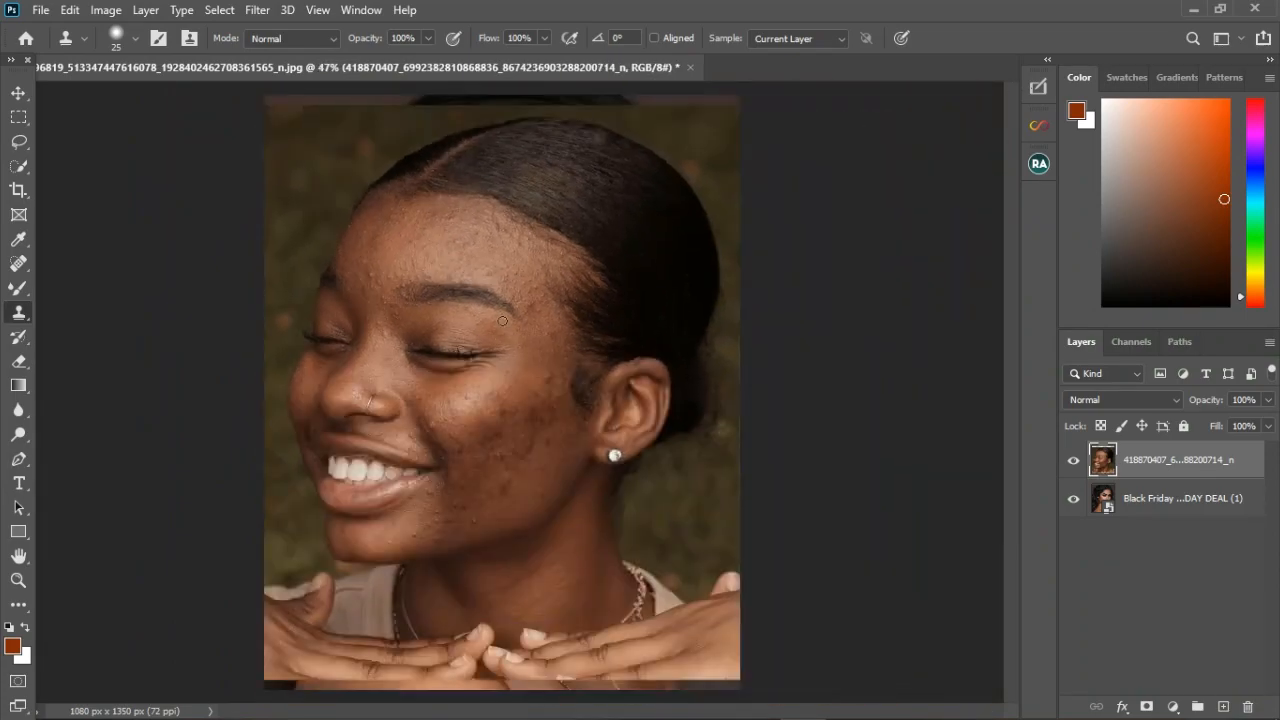
Duplicate the portrait layer twice and rename the lower copy color and the upper copy texture
scroll(470, 435, "up", 1)
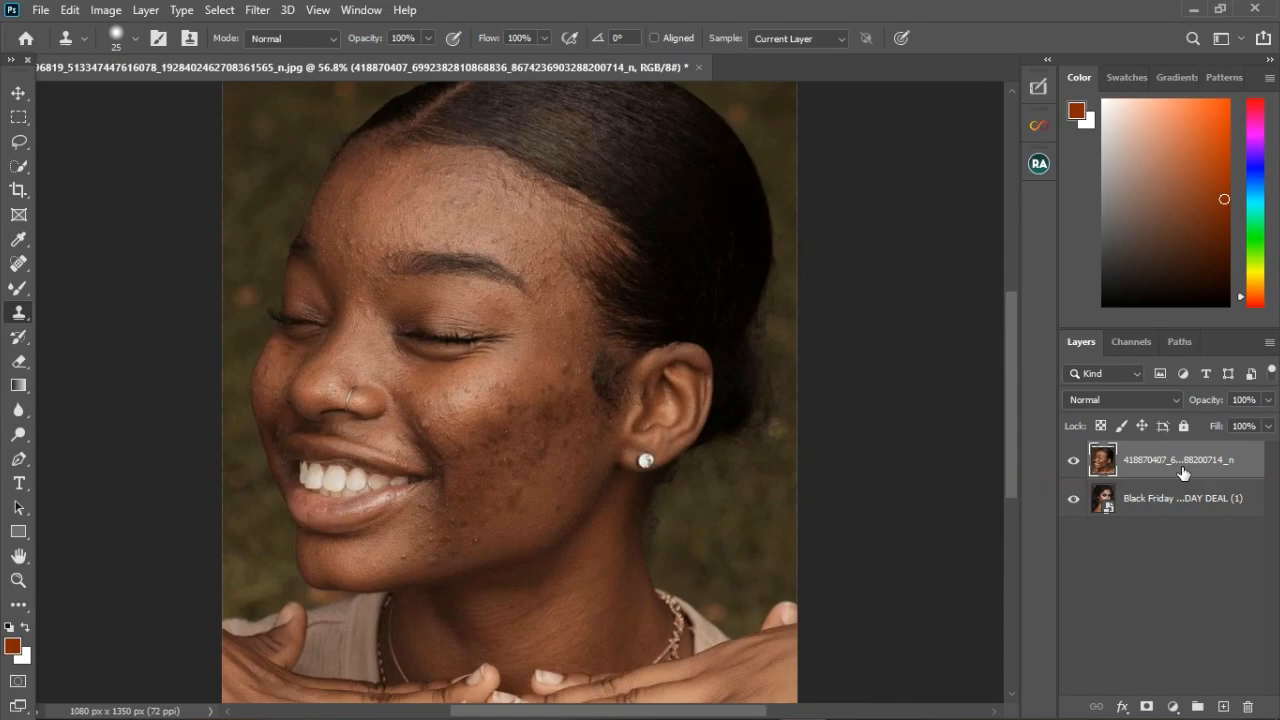
key("ctrl+j")
key("ctrl+j")
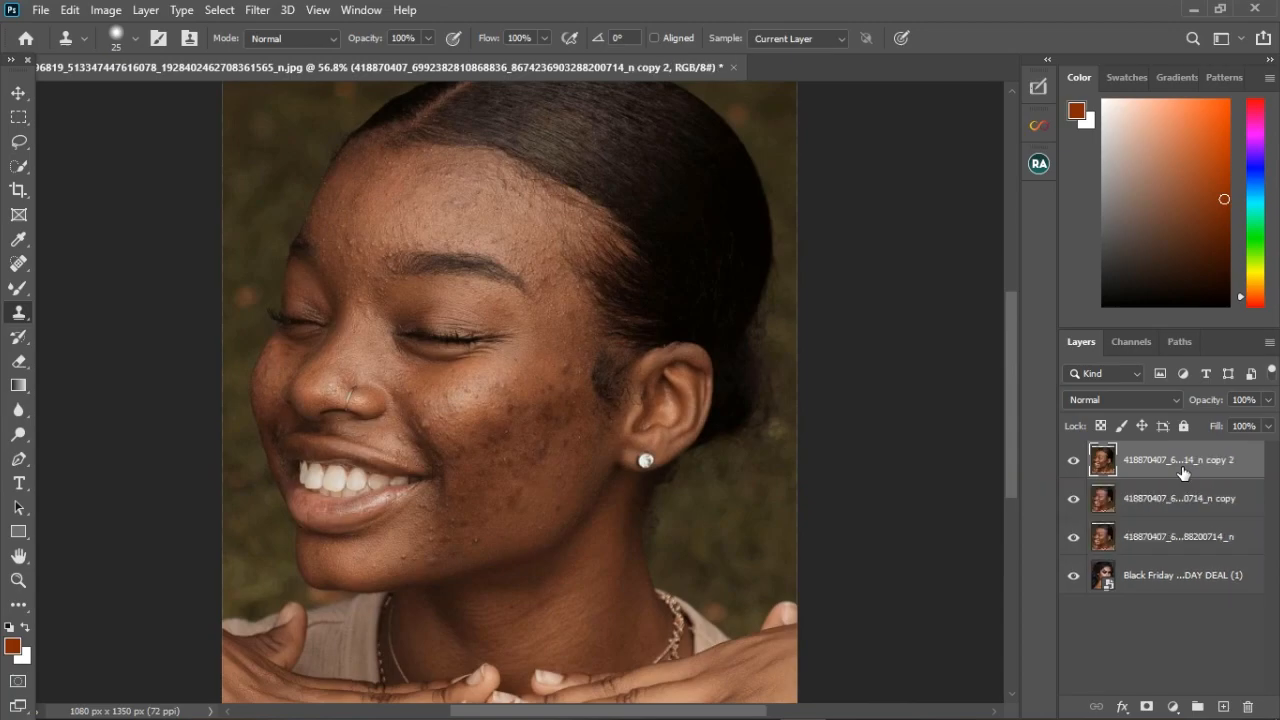
left_click(1183, 498)
double_click(1183, 498)
type("color")
key("Return")
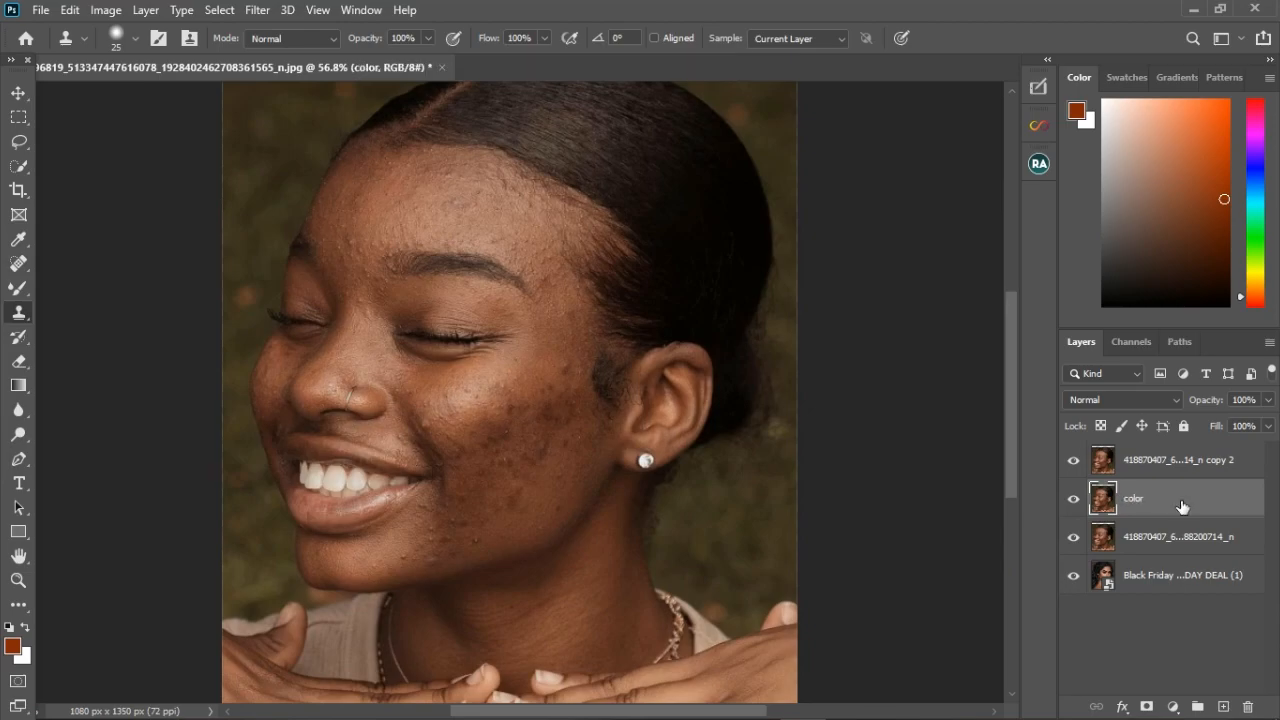
double_click(1172, 463)
type("texture")
key("Return")
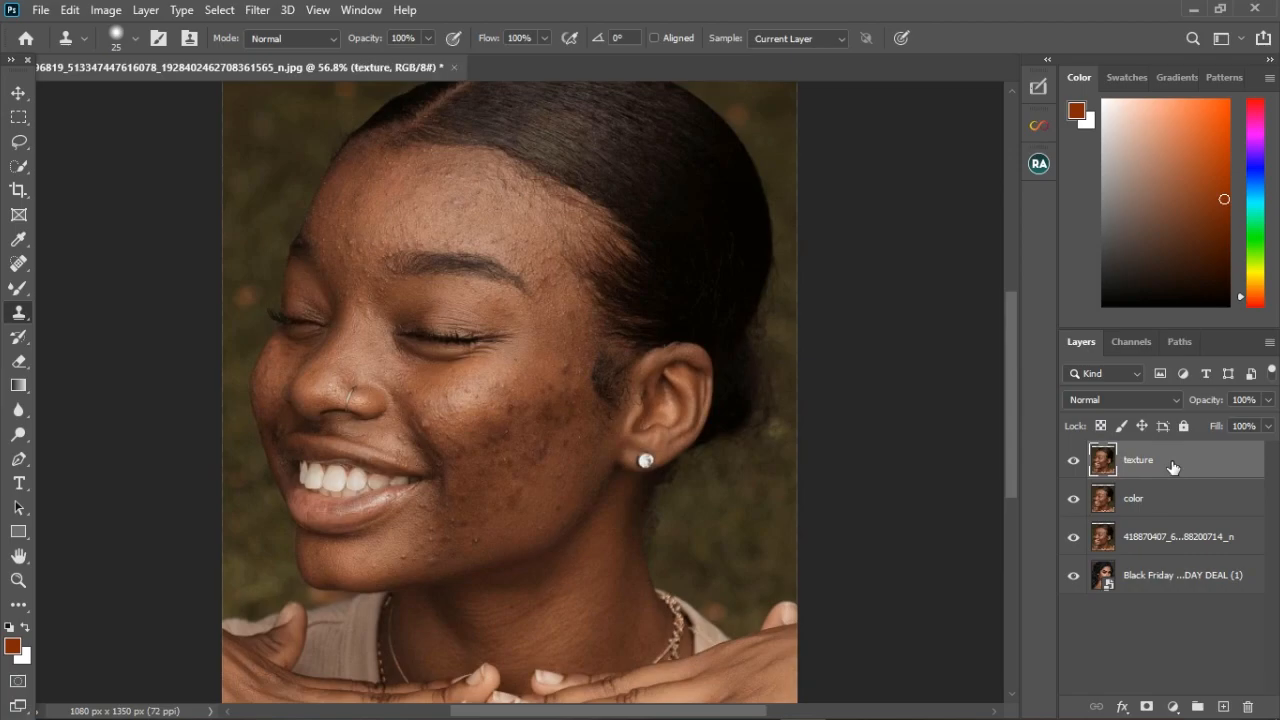
Hide the texture layer, group it with the color layer, and name the group freq seperaiton
left_click(1074, 460)
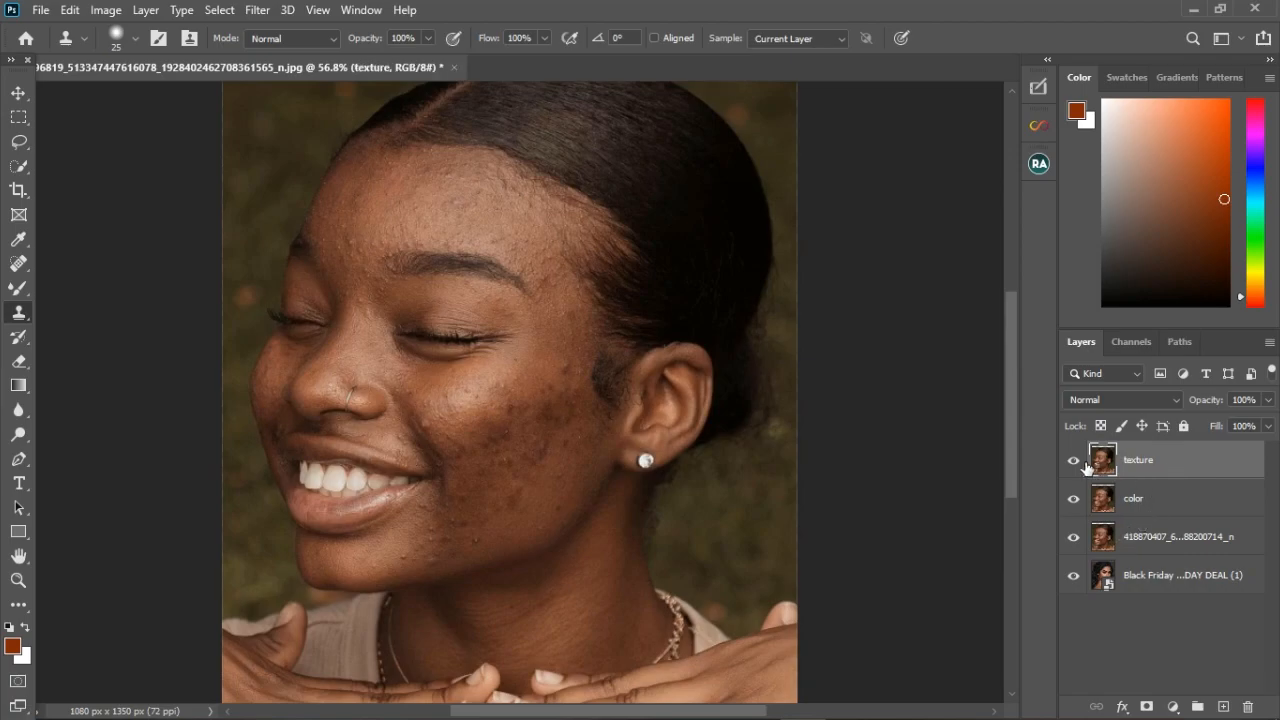
left_click(1208, 511)
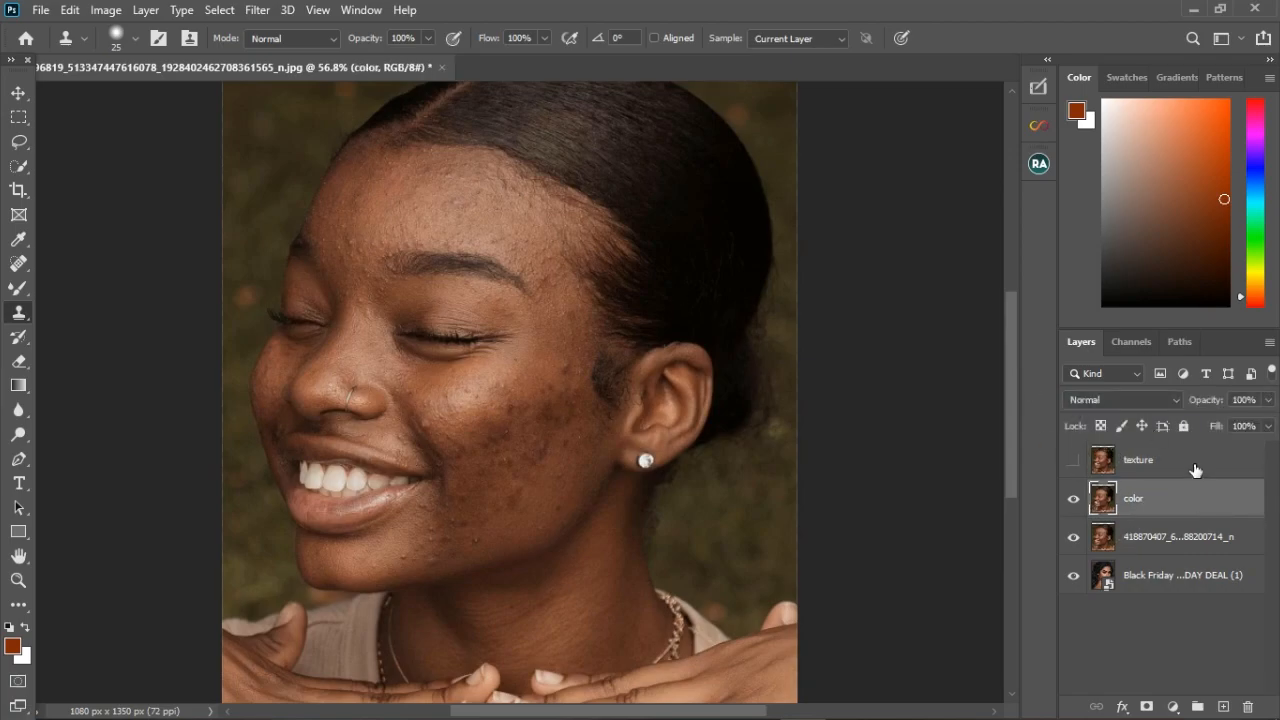
left_click(1194, 463, "shift")
left_click(1197, 706)
double_click(1148, 456)
type("freq seperaiton")
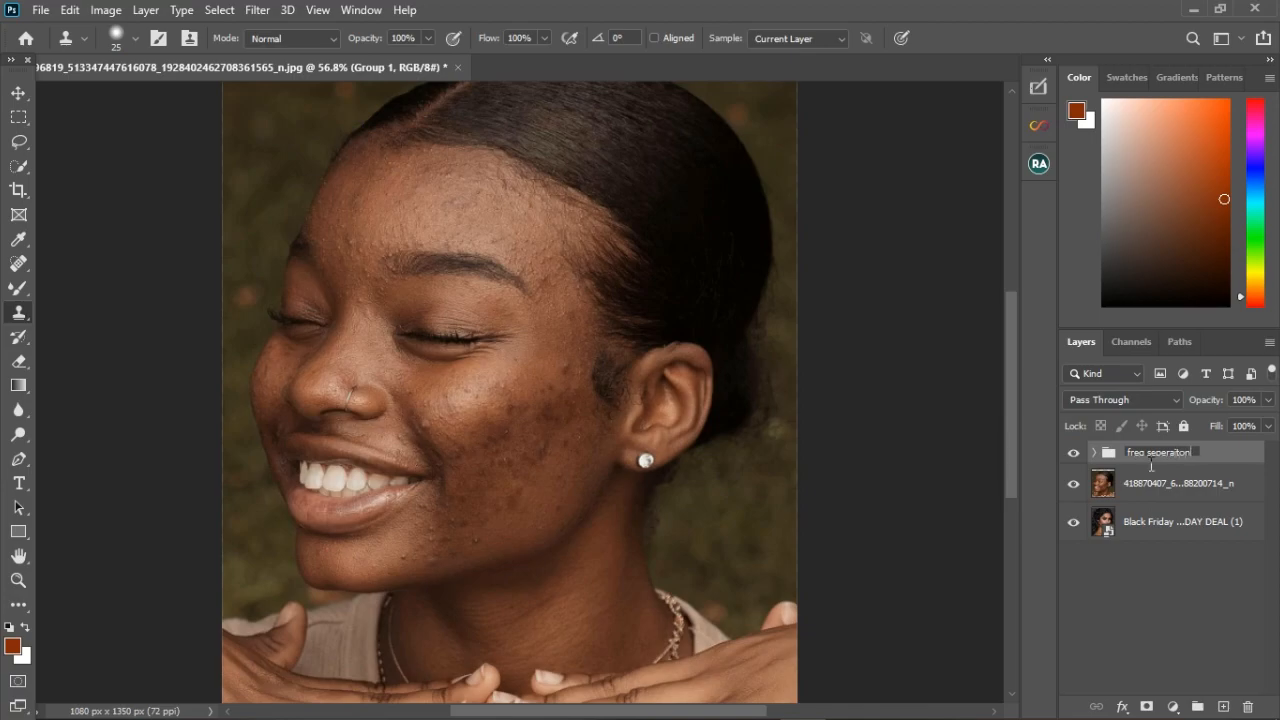
key("Return")
left_click(1094, 453)
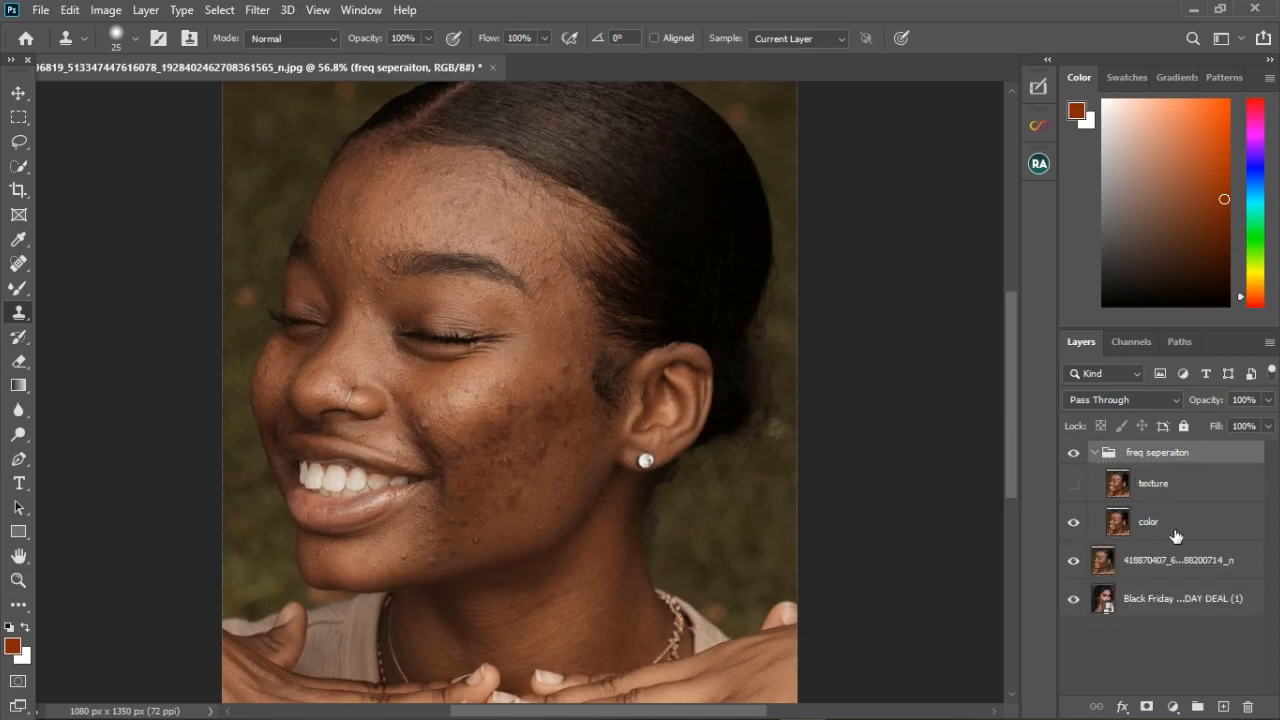
Apply a Gaussian Blur with a 2.1-pixel radius to the color layer
left_click(1175, 535)
left_click(257, 12)
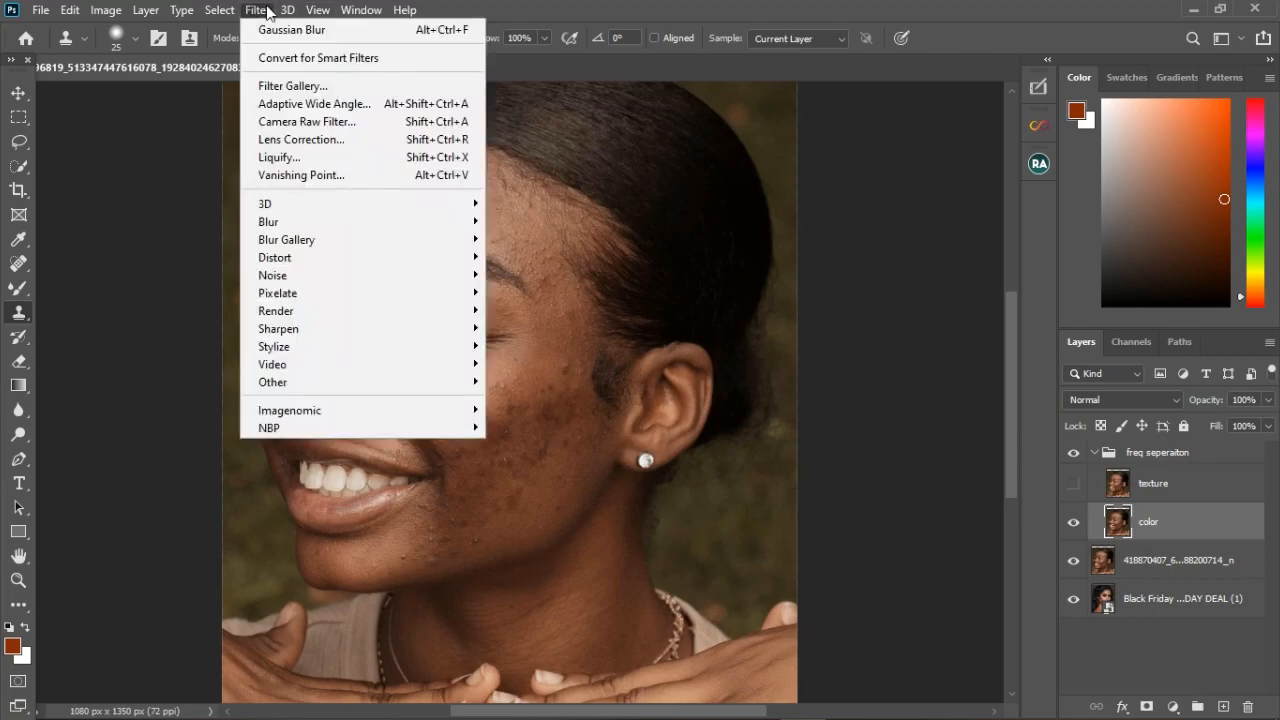
mouse_move(392, 224)
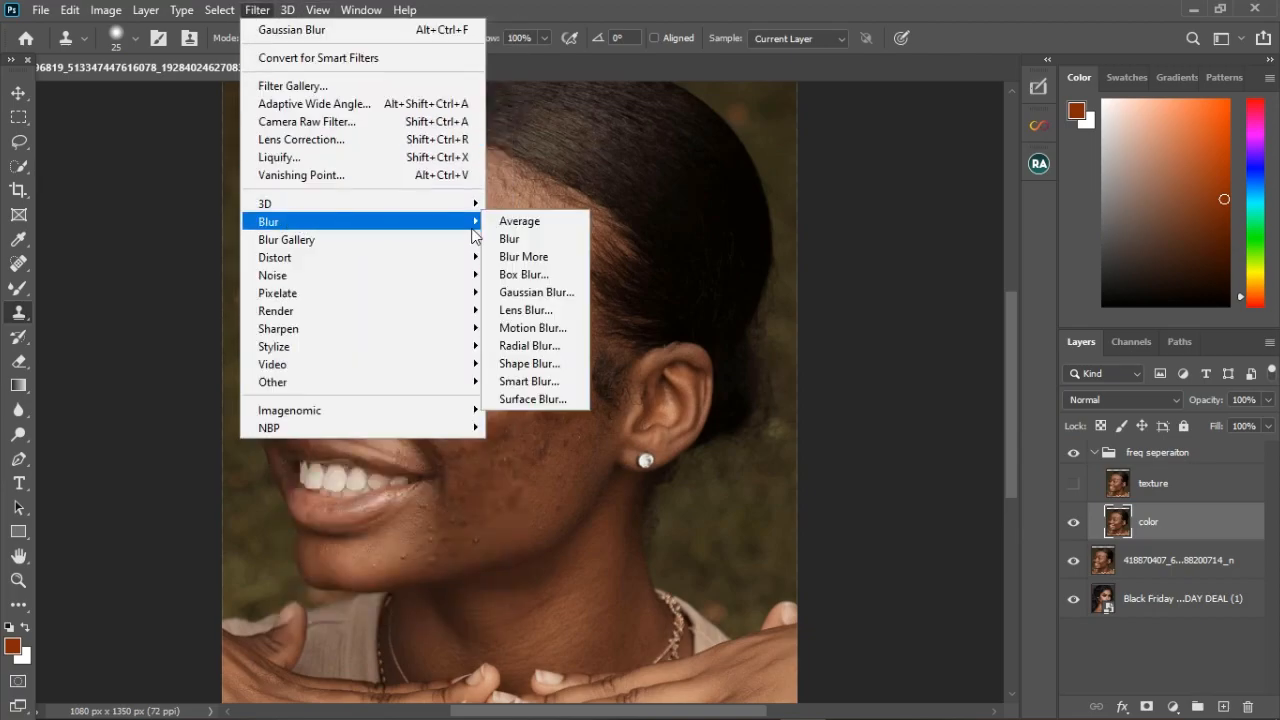
left_click(530, 292)
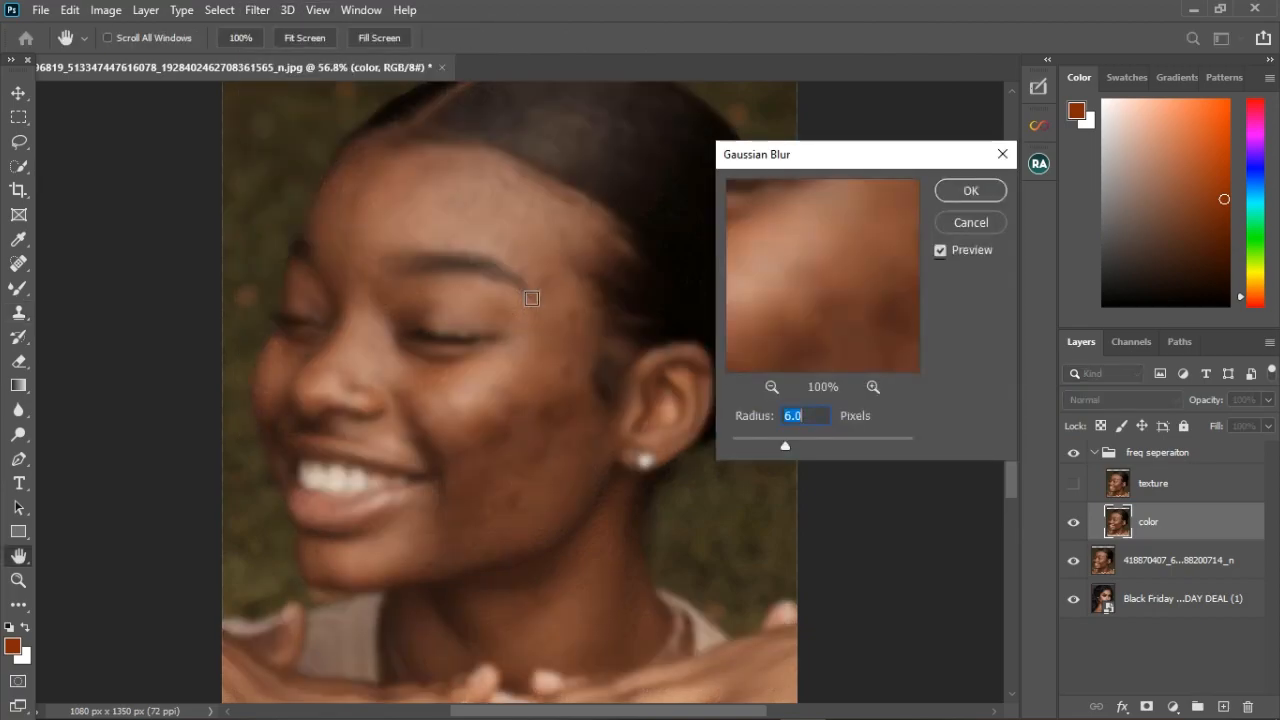
left_click_drag(785, 452, 718, 443)
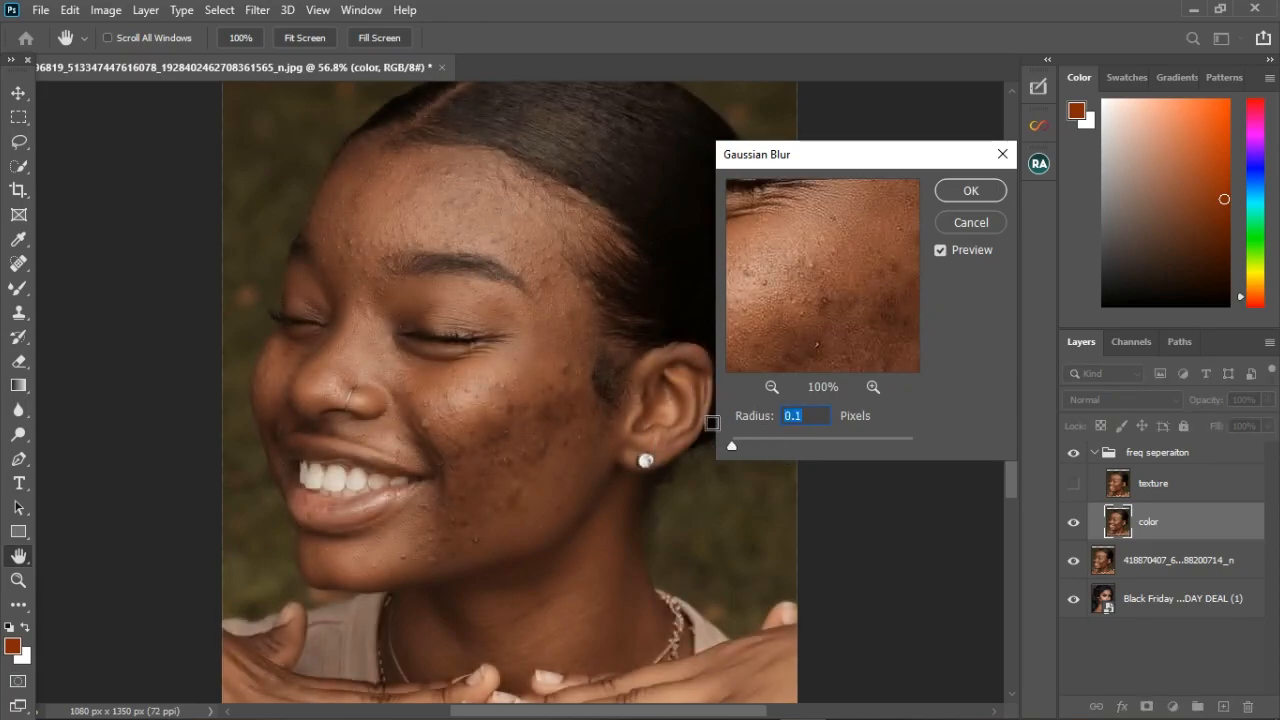
left_click_drag(730, 442, 745, 443)
left_click_drag(745, 444, 752, 446)
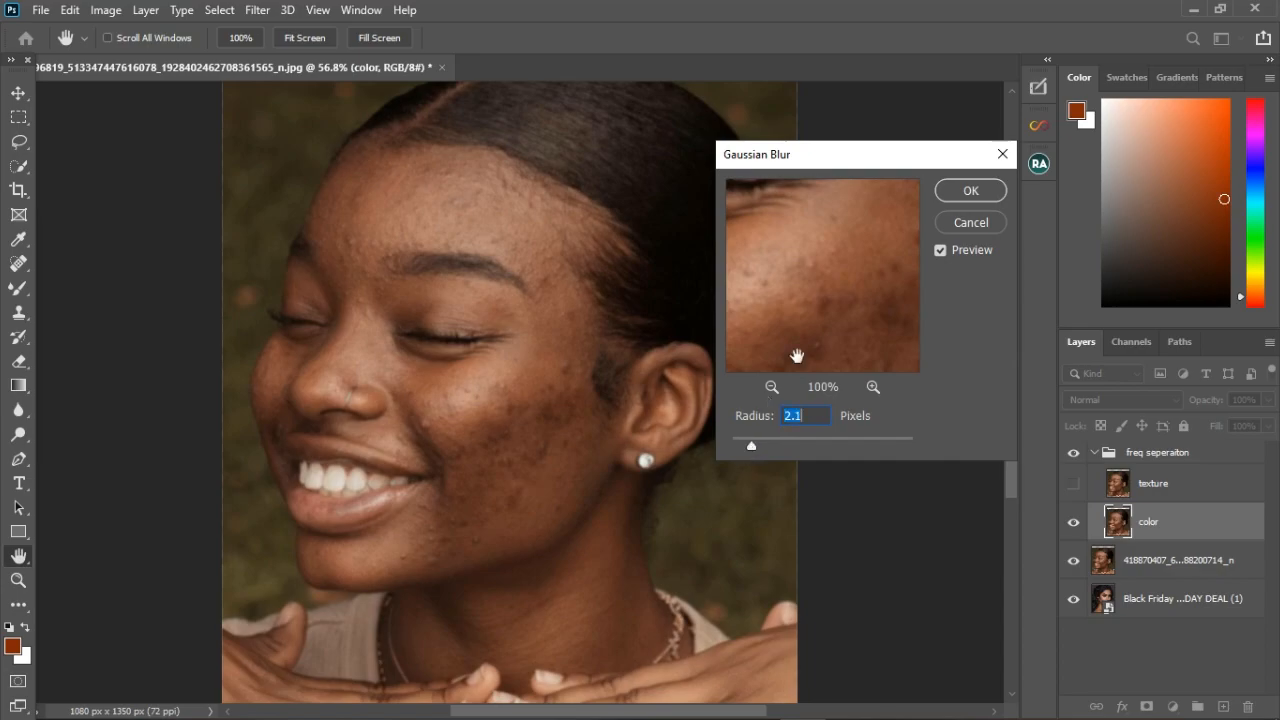
left_click(966, 192)
key("s")
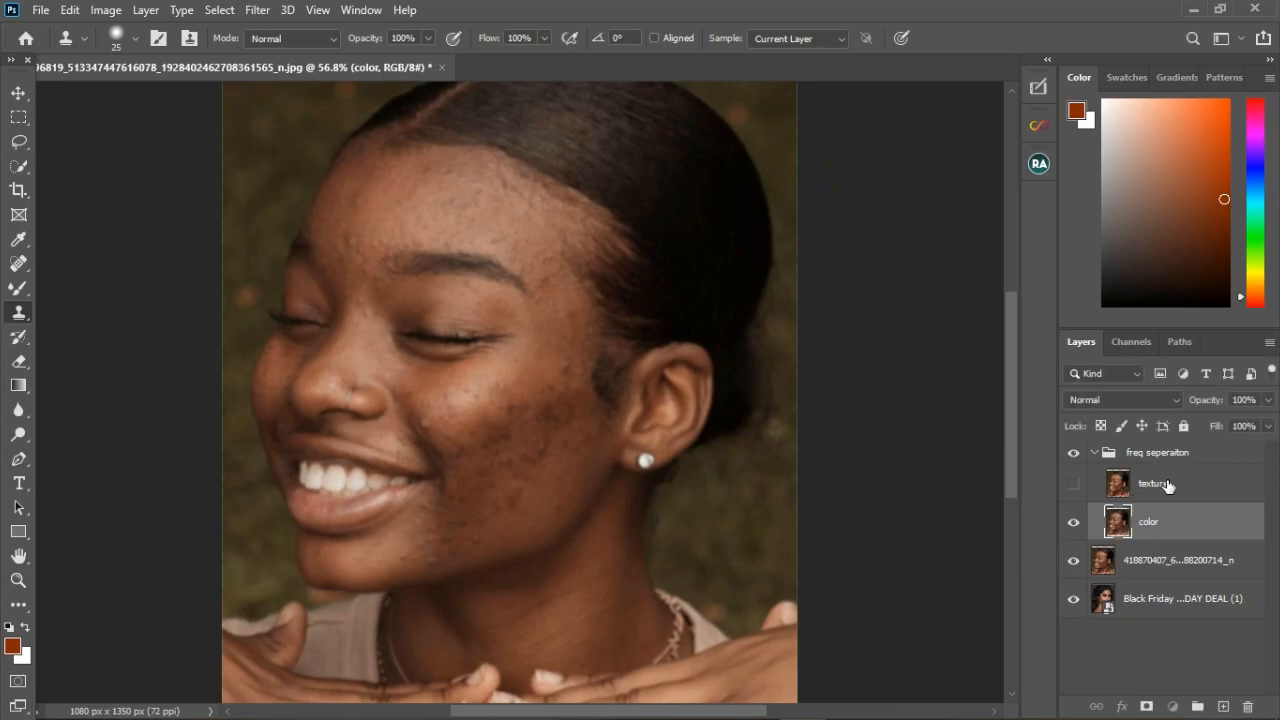
Show the texture layer and run Apply Image on it with color as source layer, Subtract blending, scale 2 and offset 128
left_click(1097, 489)
left_click(103, 14)
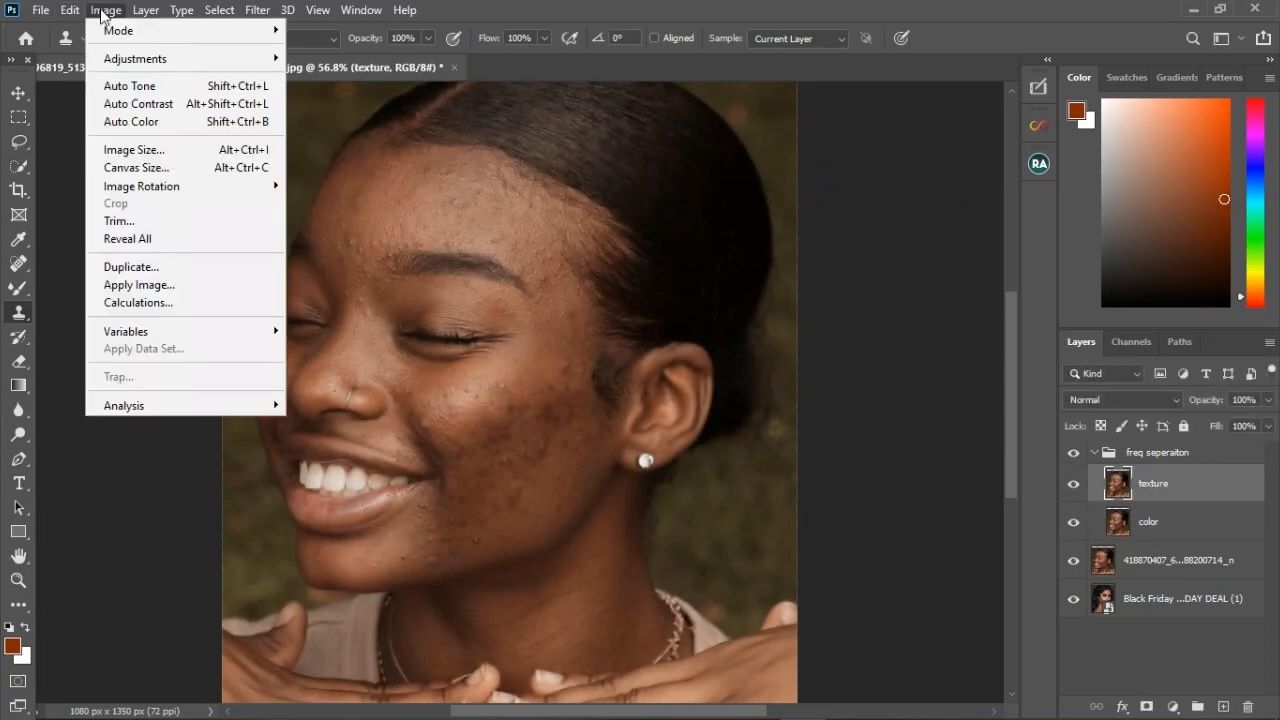
left_click(123, 285)
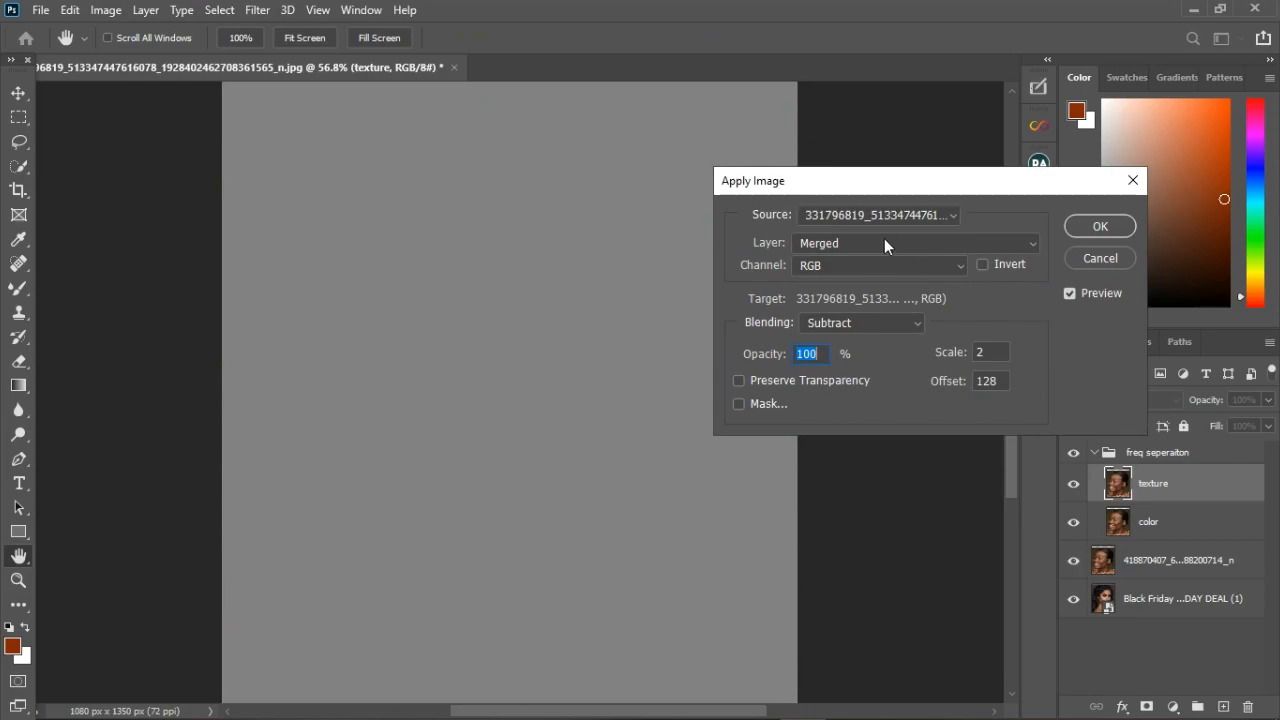
left_click(877, 242)
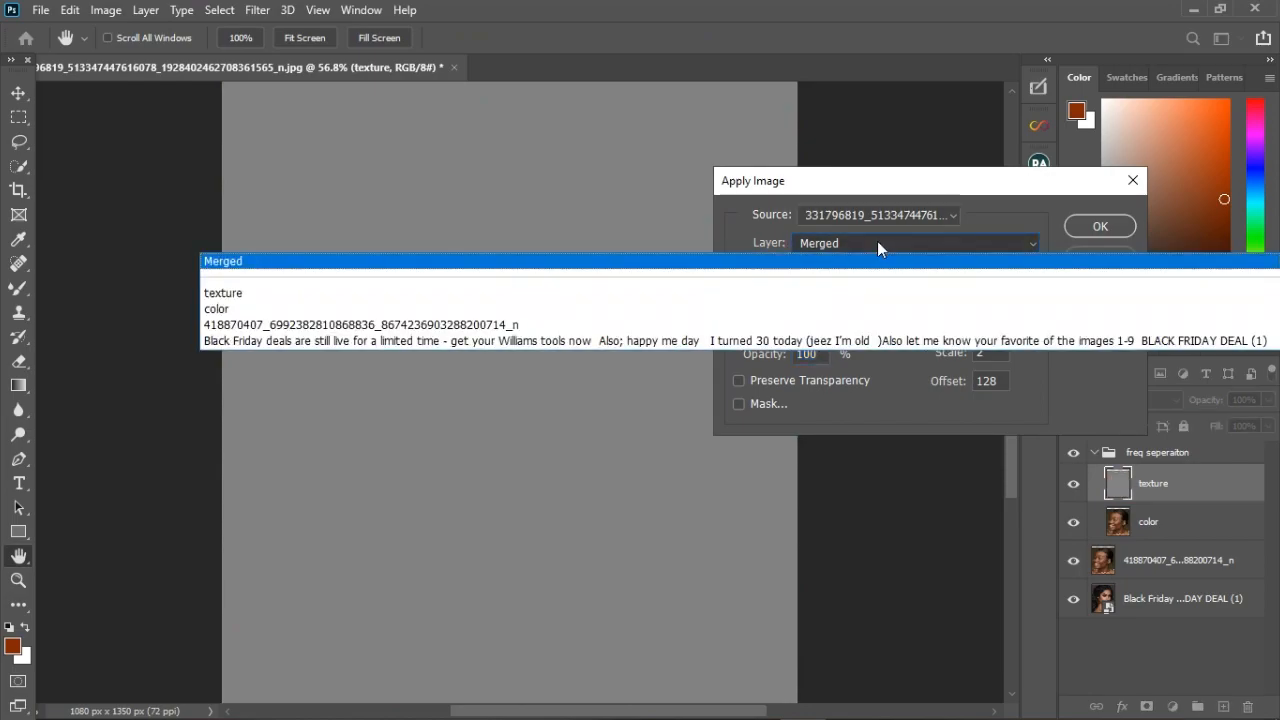
left_click(352, 312)
left_click(1097, 230)
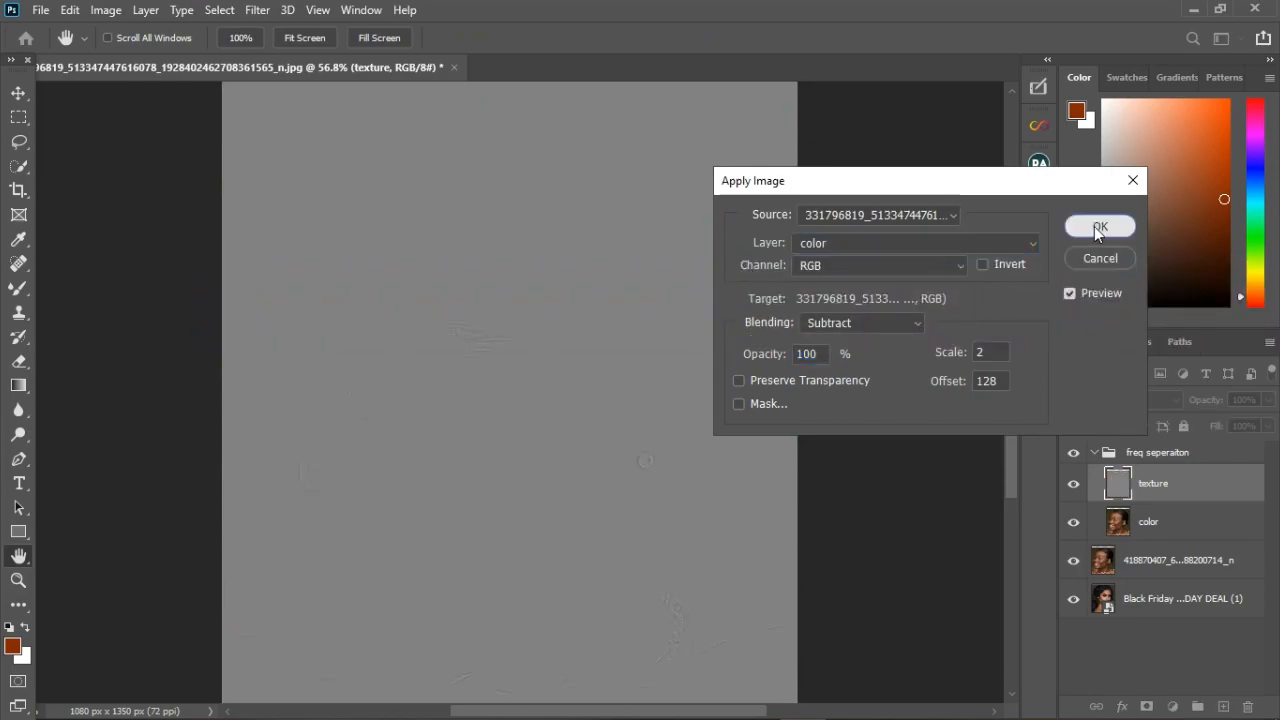
key("s")
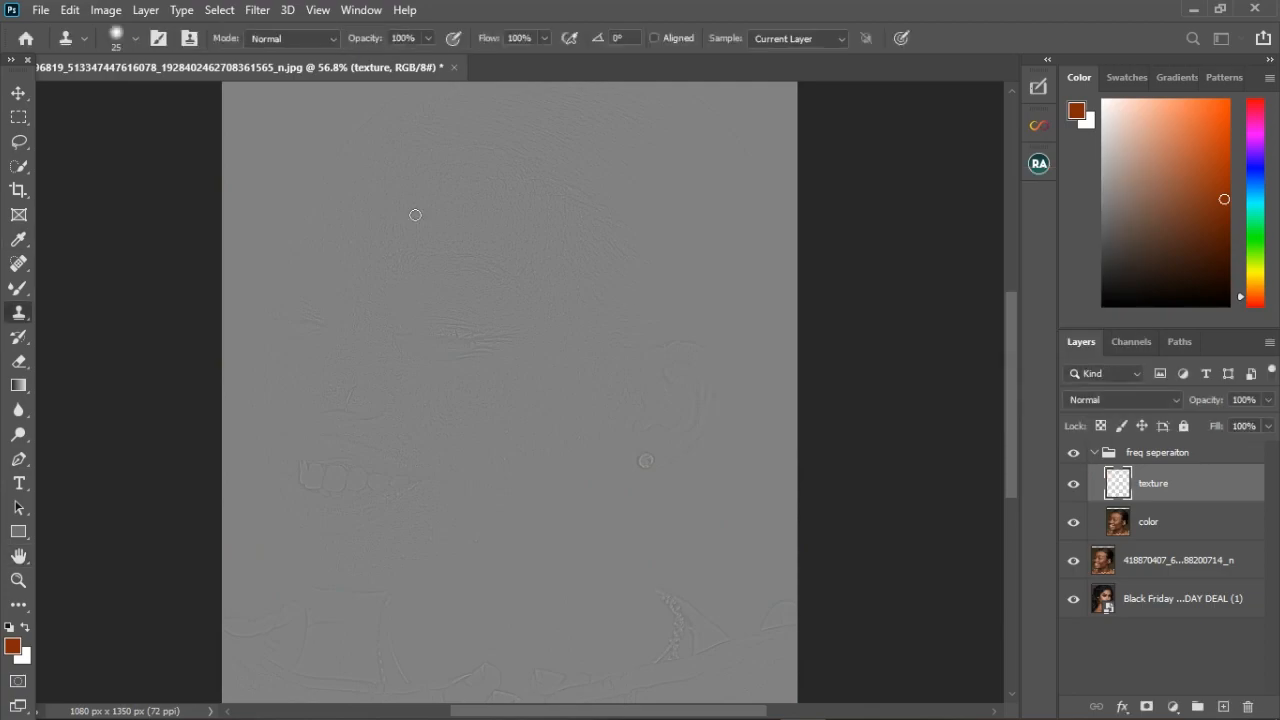
Set the texture layer's blend mode to Linear Light
scroll(443, 194, "up", 5)
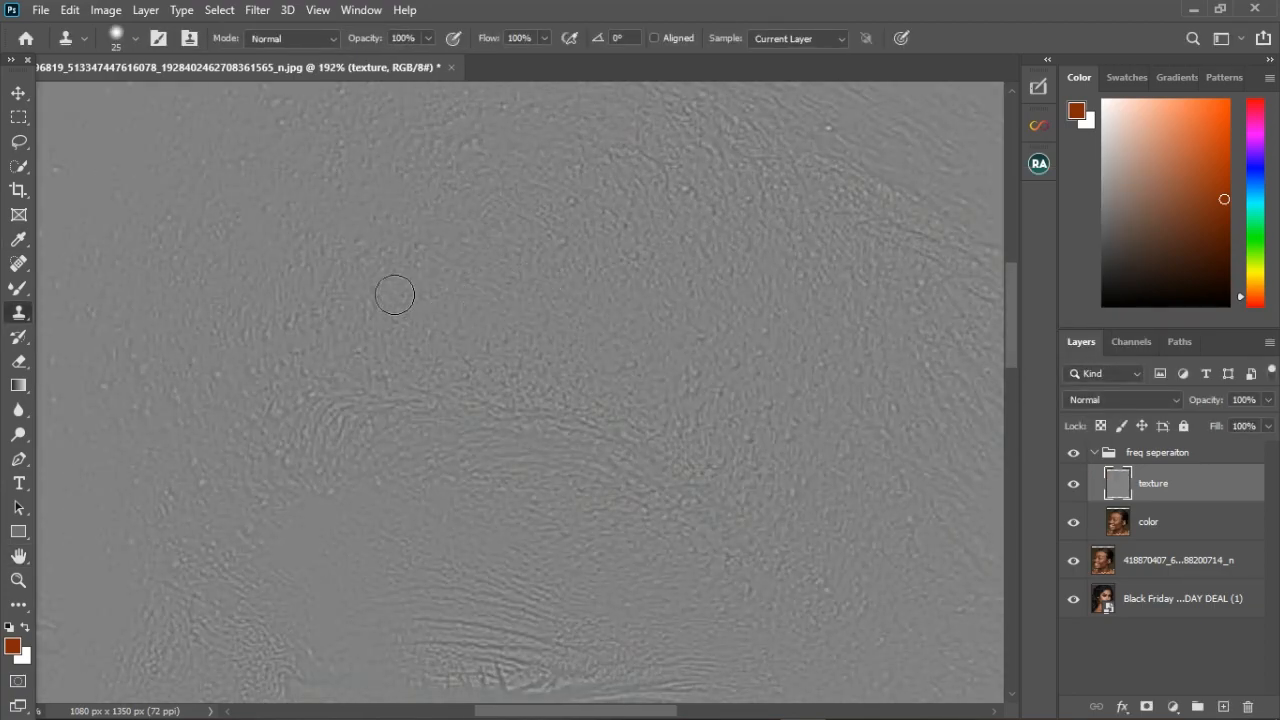
scroll(477, 284, "down", 5)
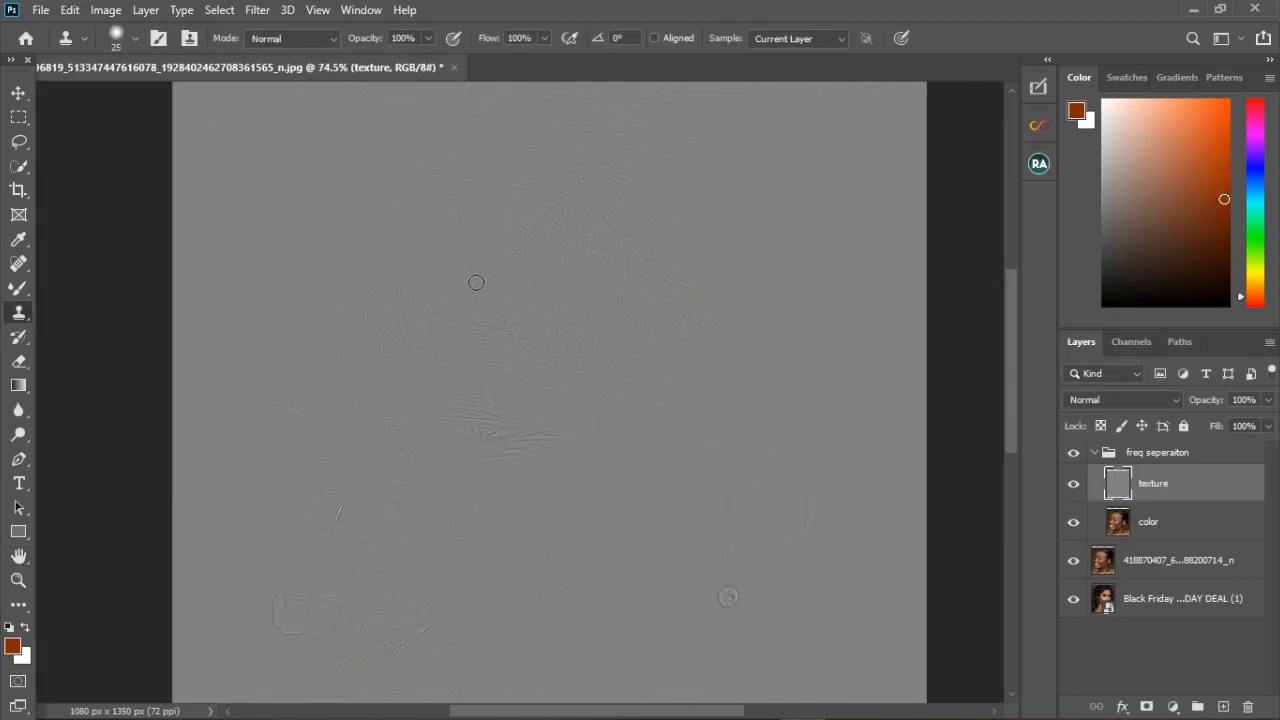
left_click(1097, 454)
left_click(1097, 454)
left_click(1162, 489)
left_click(1126, 401)
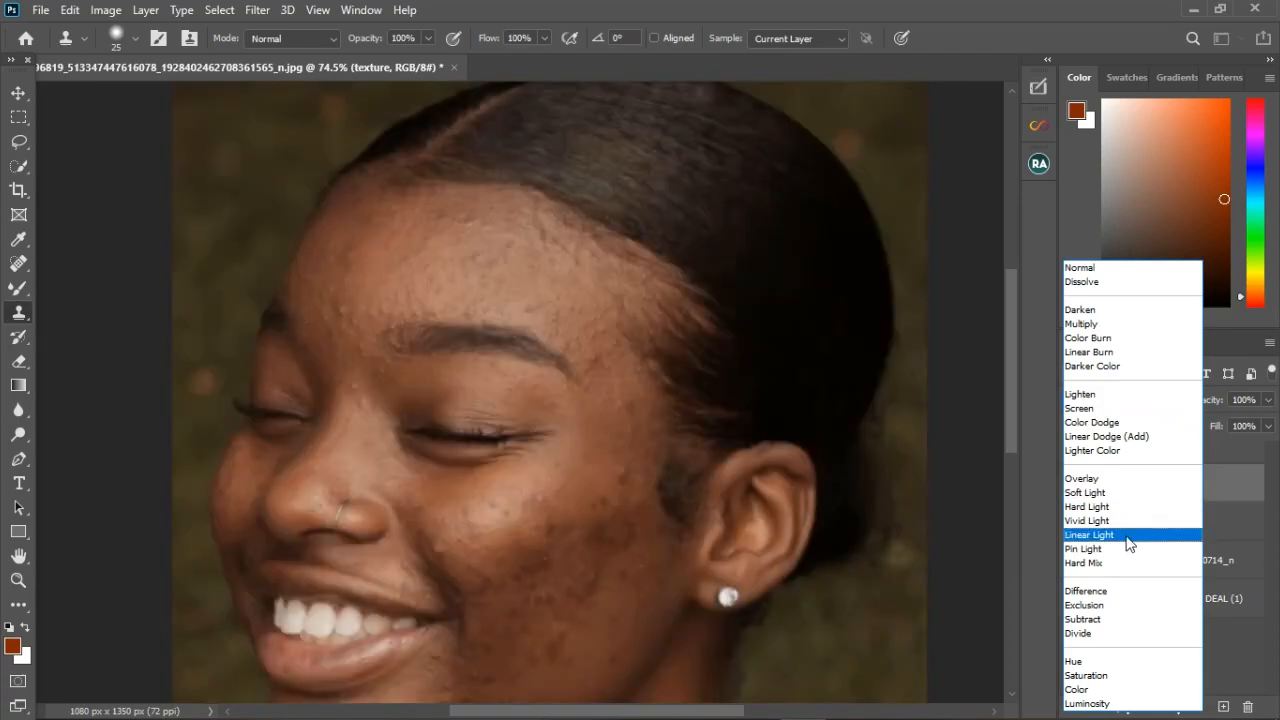
left_click(1129, 536)
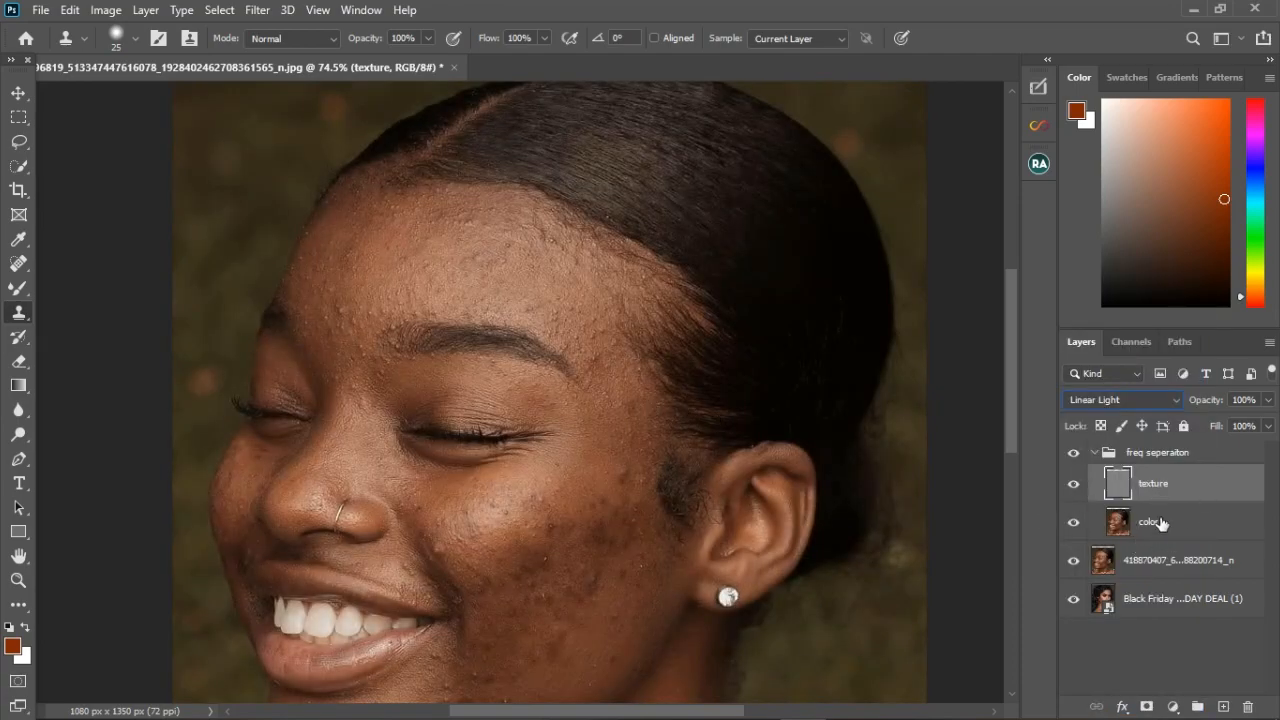
Blend away the dark spots on the cheek and jaw of the color layer using the Mixer Brush at size 45
left_click(1148, 522)
left_click(17, 290)
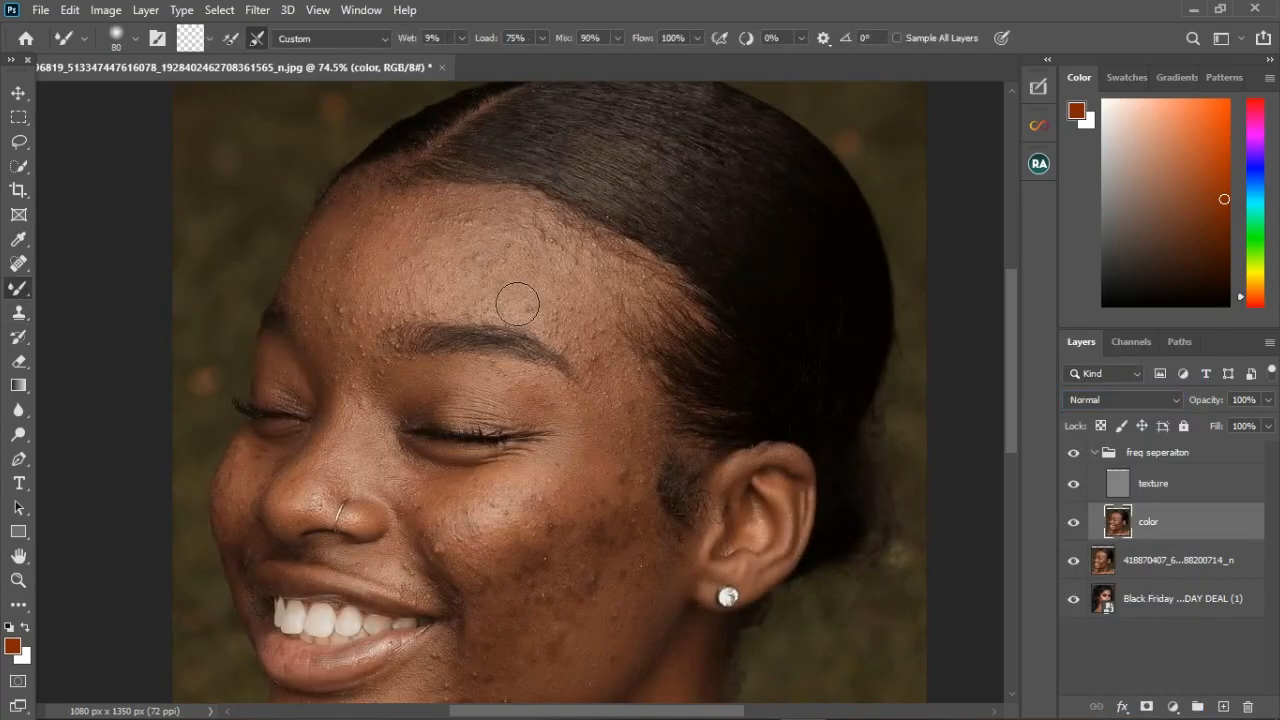
scroll(505, 287, "up", 2)
scroll(444, 281, "down", 3)
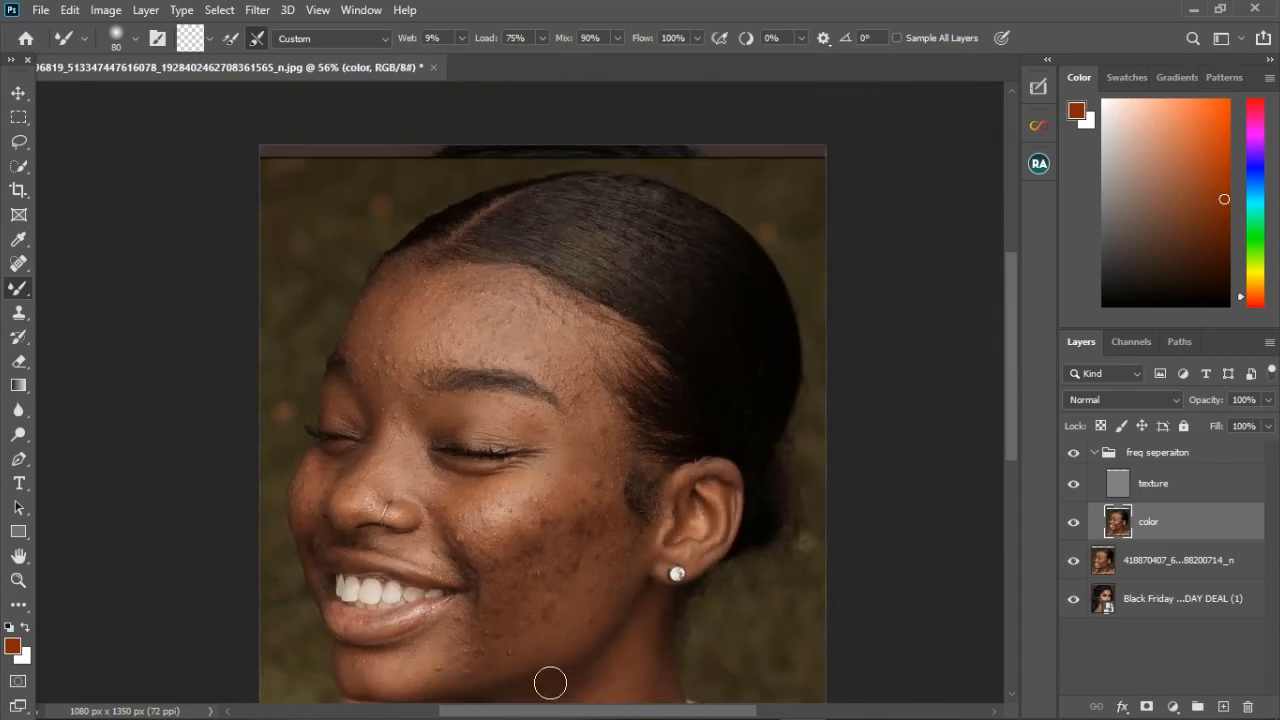
scroll(551, 680, "up", 3)
scroll(598, 683, "up", 2)
key("bracketleft")
key("bracketleft")
key("bracketleft")
key("bracketleft")
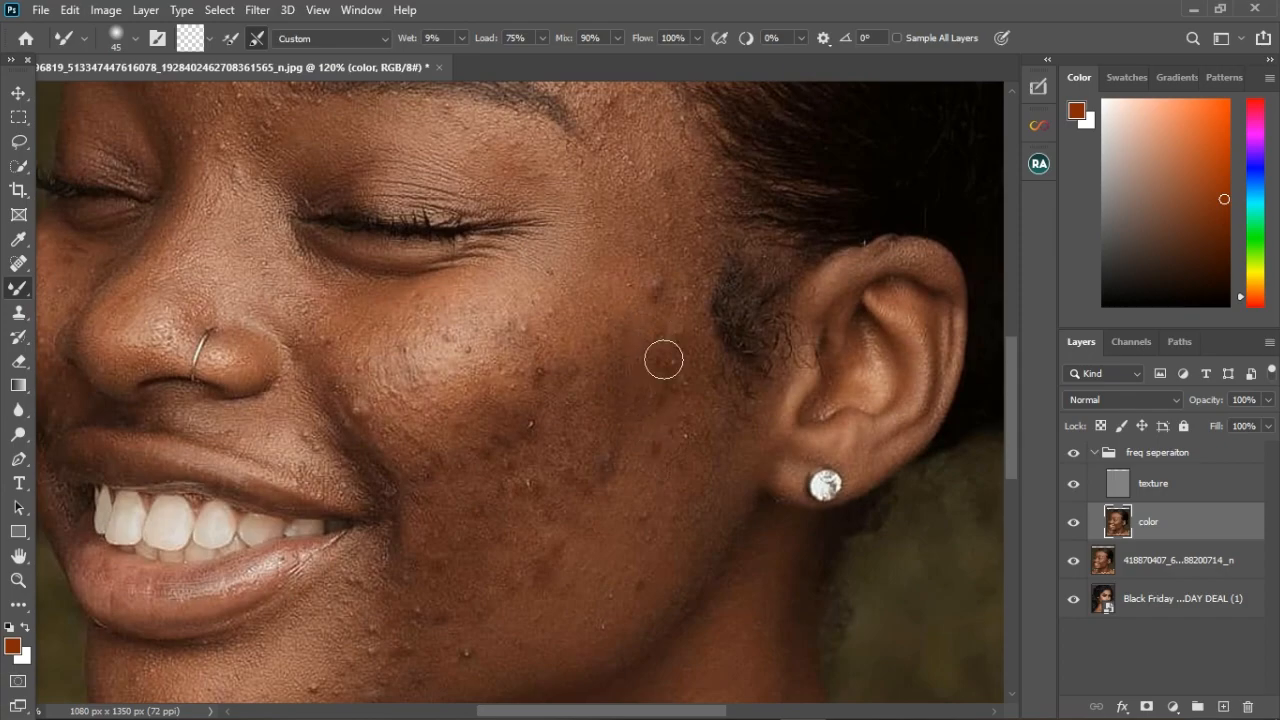
mouse_move(674, 350)
left_mouse_down()
mouse_move(664, 488)
mouse_move(624, 507)
mouse_move(574, 382)
mouse_move(546, 526)
mouse_move(509, 563)
mouse_move(535, 490)
mouse_move(561, 569)
left_mouse_up()
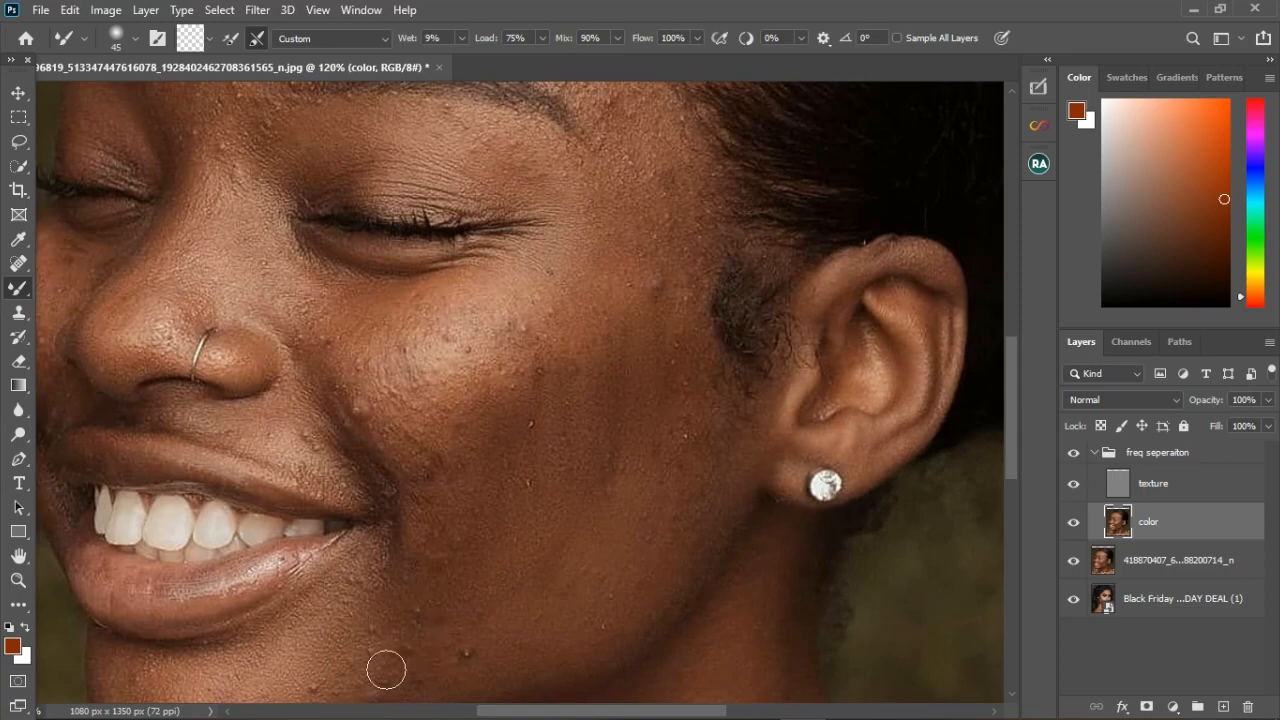
scroll(520, 580, "down", 3)
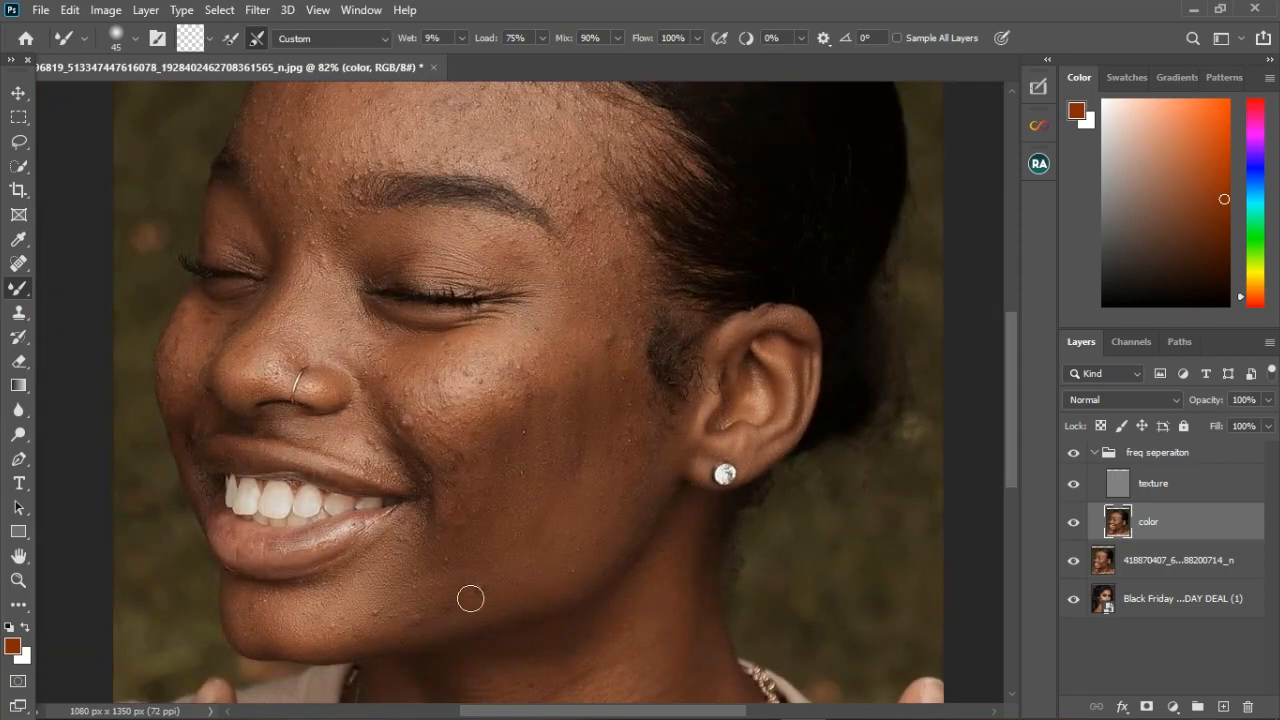
scroll(462, 402, "up", 3)
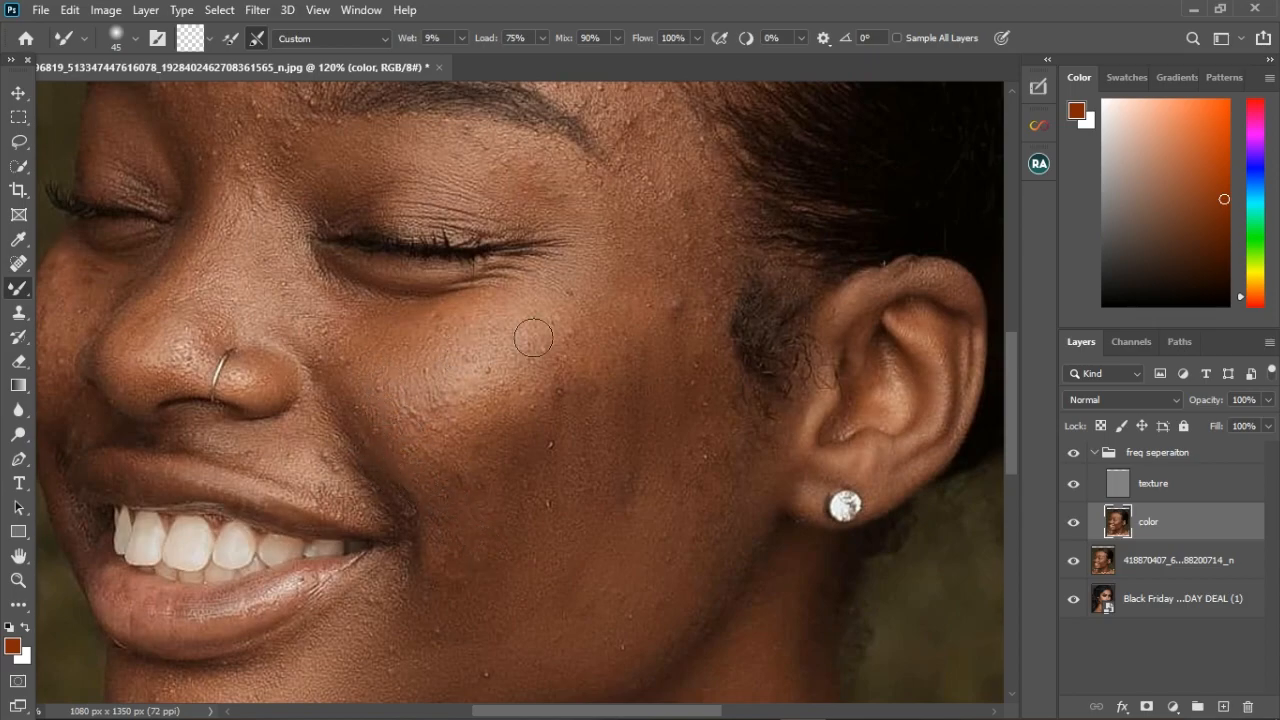
Even out the skin tones across the forehead and temple on the color layer using the Mixer Brush at size 70
key("bracketright")
key("bracketright")
key("bracketright")
scroll(625, 608, "down", 5)
scroll(630, 610, "down", 2)
scroll(609, 396, "up", 7)
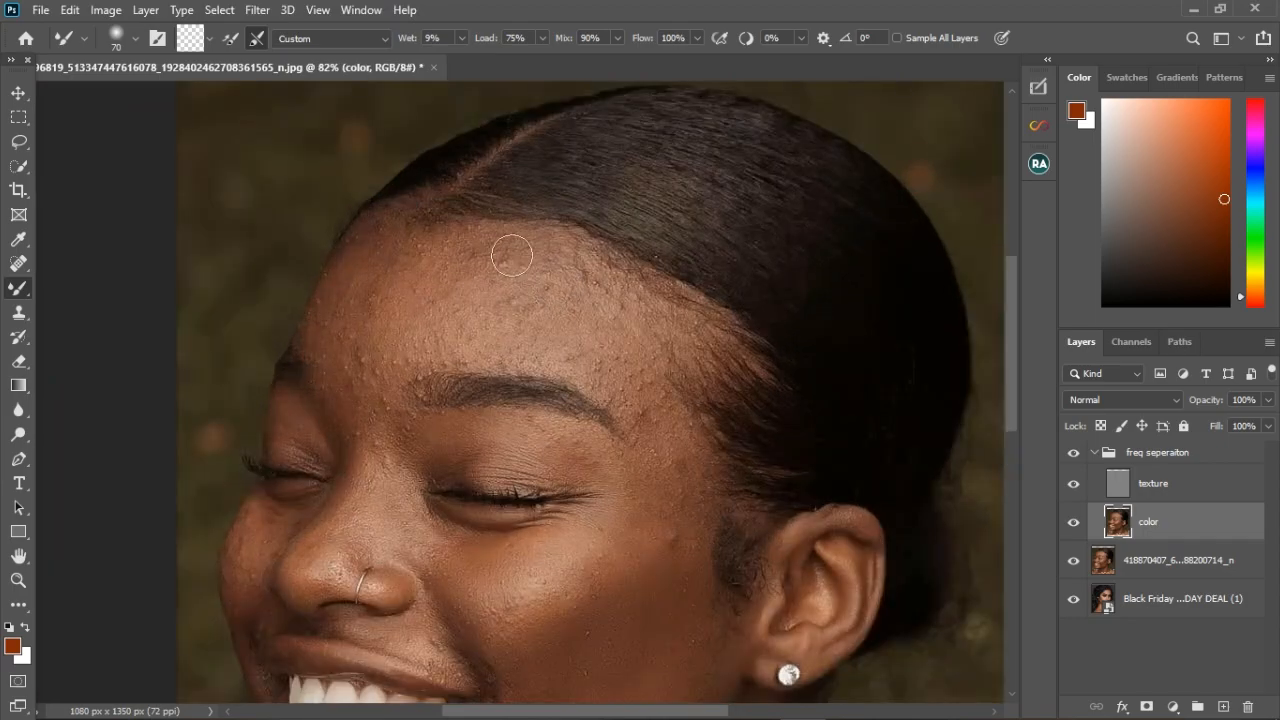
mouse_move(335, 357)
left_mouse_down()
mouse_move(342, 499)
mouse_move(384, 419)
mouse_move(509, 424)
mouse_move(484, 426)
mouse_move(572, 447)
mouse_move(621, 432)
mouse_move(588, 353)
mouse_move(562, 387)
mouse_move(560, 333)
mouse_move(500, 380)
mouse_move(476, 325)
mouse_move(442, 330)
mouse_move(495, 322)
mouse_move(500, 305)
mouse_move(569, 301)
mouse_move(648, 349)
mouse_move(640, 329)
mouse_move(675, 373)
mouse_move(723, 384)
mouse_move(705, 457)
mouse_move(654, 446)
mouse_move(758, 523)
mouse_move(740, 491)
mouse_move(743, 556)
mouse_move(756, 474)
mouse_move(746, 417)
mouse_move(751, 429)
mouse_move(495, 420)
left_mouse_up()
mouse_move(356, 435)
left_mouse_down()
mouse_move(291, 414)
mouse_move(302, 362)
left_mouse_up()
mouse_move(343, 299)
left_mouse_down()
mouse_move(381, 271)
mouse_move(369, 308)
mouse_move(332, 332)
mouse_move(431, 268)
mouse_move(534, 256)
mouse_move(565, 277)
mouse_move(645, 292)
mouse_move(639, 321)
mouse_move(734, 353)
left_mouse_up()
mouse_move(816, 474)
left_mouse_down()
mouse_move(760, 488)
mouse_move(782, 570)
mouse_move(774, 669)
mouse_move(815, 609)
mouse_move(796, 703)
mouse_move(744, 665)
mouse_move(737, 681)
mouse_move(675, 626)
mouse_move(432, 562)
mouse_move(505, 544)
mouse_move(653, 584)
mouse_move(604, 562)
mouse_move(678, 606)
mouse_move(477, 561)
mouse_move(574, 560)
mouse_move(655, 602)
mouse_move(397, 539)
mouse_move(326, 580)
mouse_move(340, 557)
mouse_move(320, 544)
mouse_move(290, 414)
mouse_move(334, 494)
mouse_move(328, 386)
mouse_move(376, 260)
mouse_move(356, 292)
mouse_move(617, 287)
mouse_move(541, 343)
mouse_move(584, 297)
mouse_move(683, 349)
mouse_move(744, 423)
mouse_move(688, 427)
left_mouse_up()
scroll(688, 427, "down", 5)
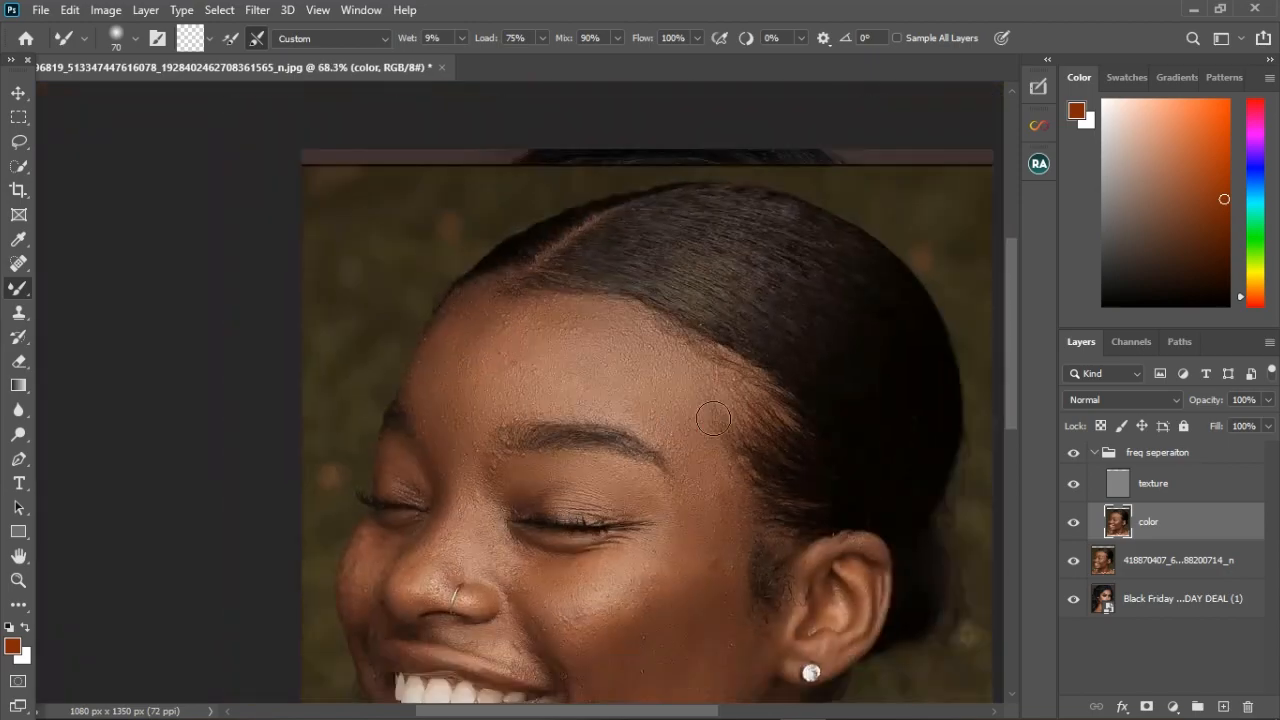
scroll(641, 388, "up", 1)
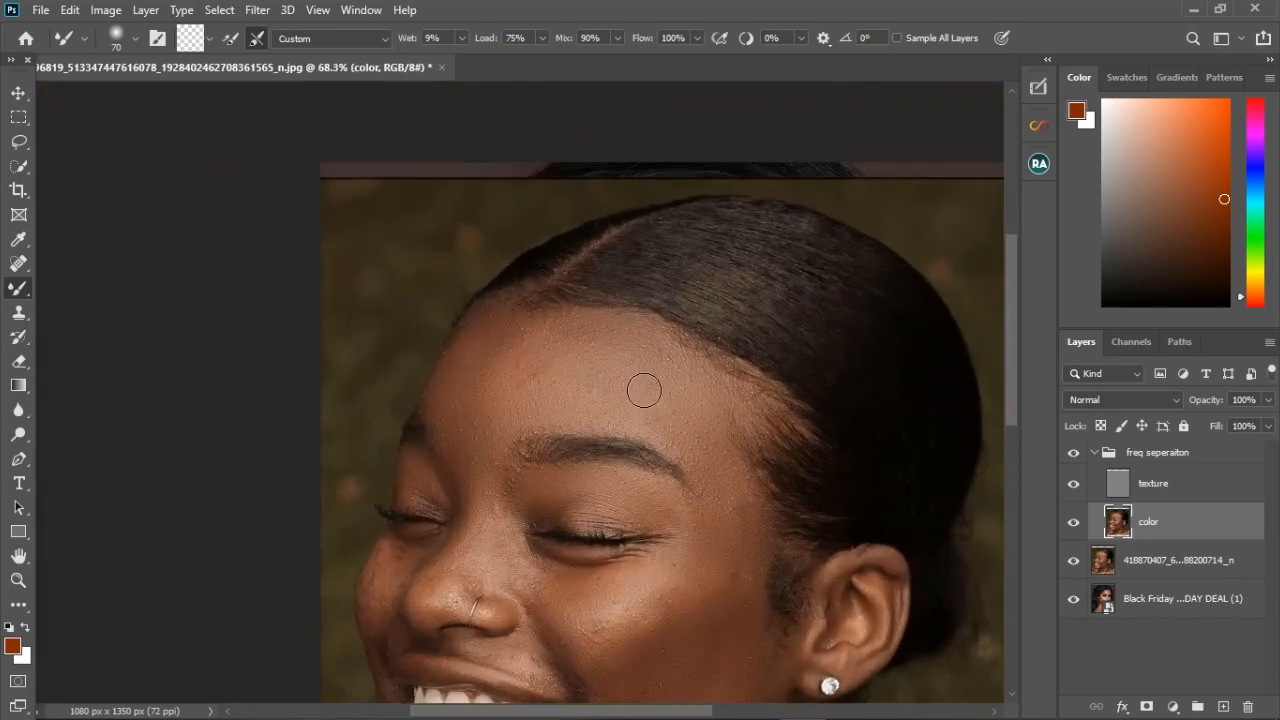
scroll(597, 411, "down", 3)
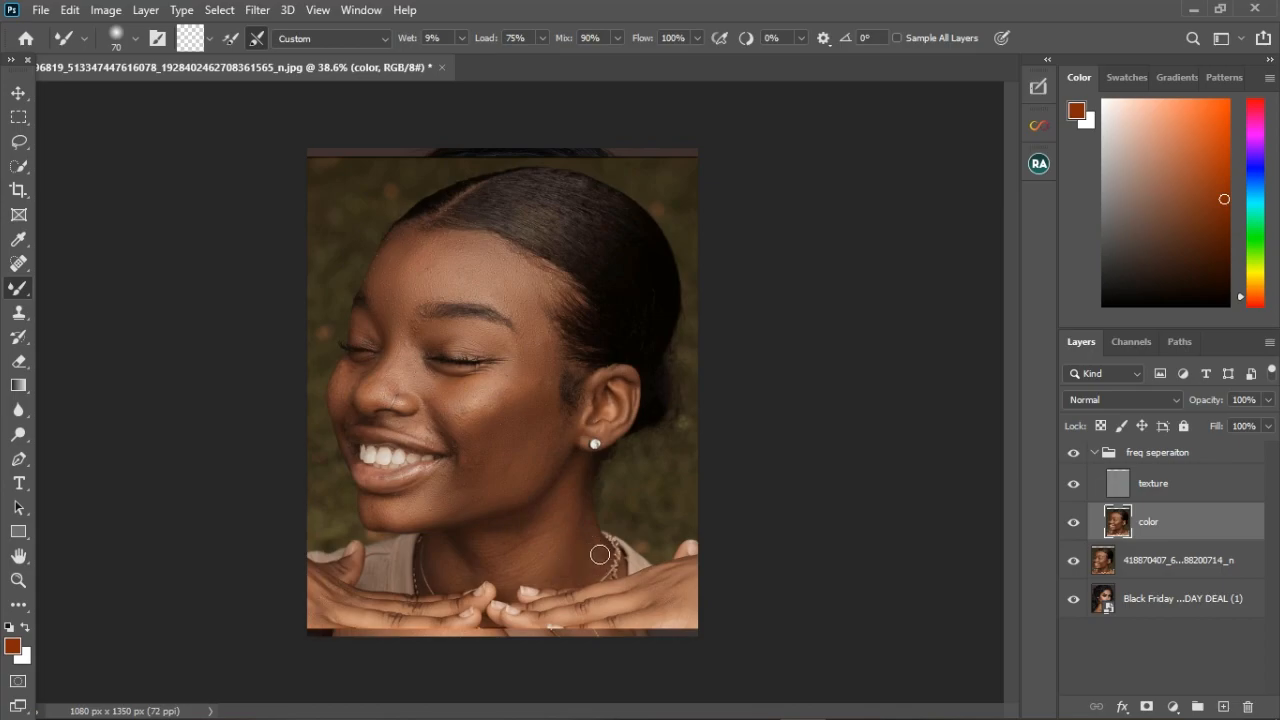
Clone smooth skin texture over the bumps on the forehead and upper temple of the texture layer using the Clone Stamp at size 25
scroll(486, 257, "up", 5)
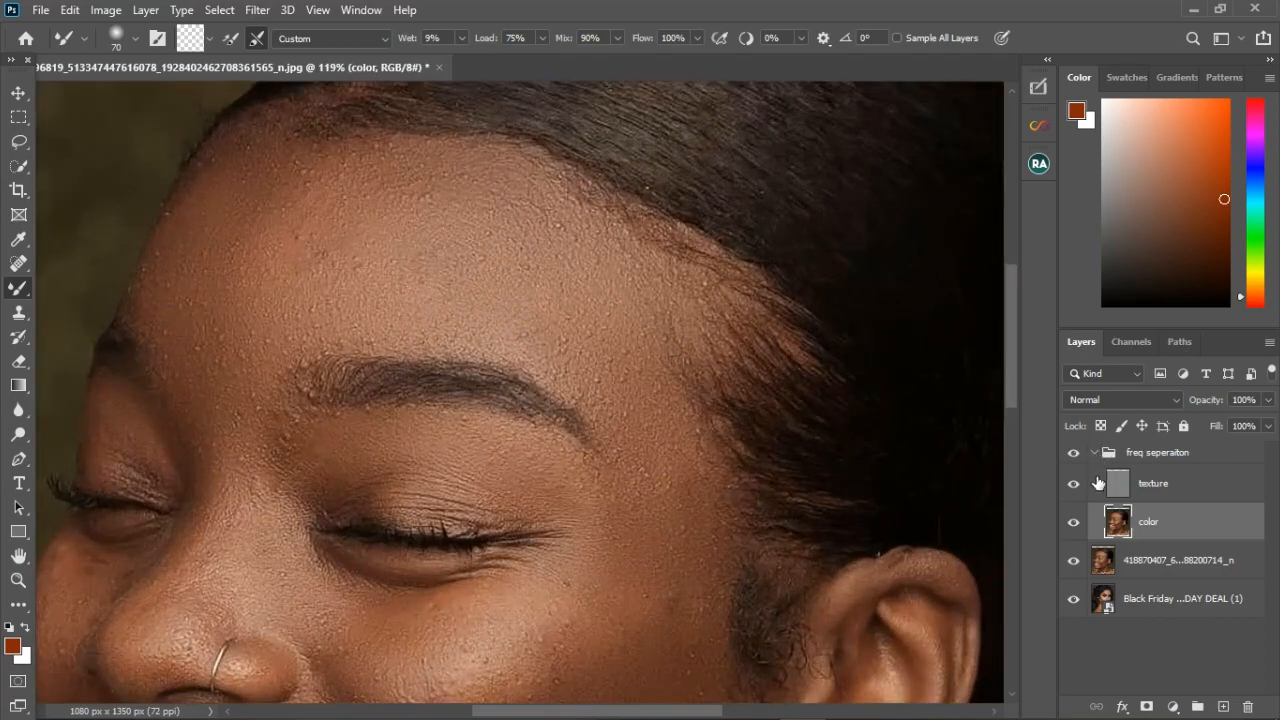
left_click(1165, 495)
scroll(316, 285, "up", 2)
key("bracketleft")
key("bracketleft")
key("bracketleft")
key("bracketleft")
key("bracketleft")
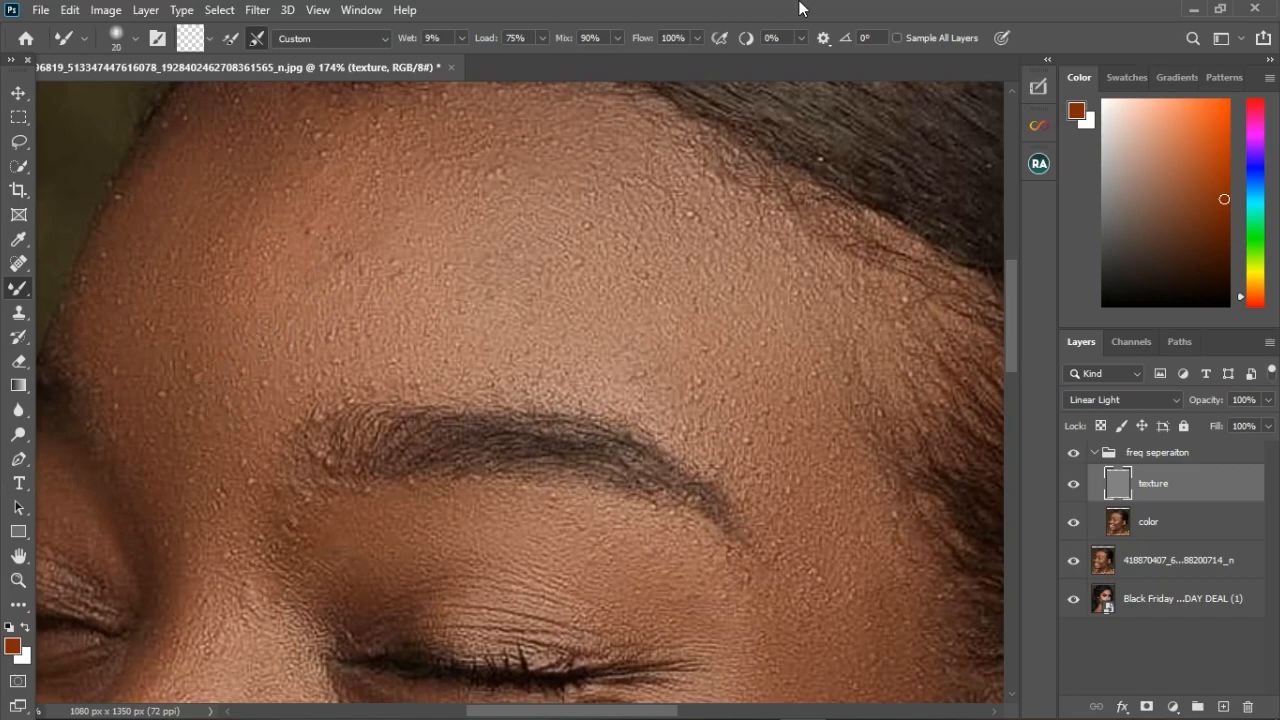
left_click(19, 313)
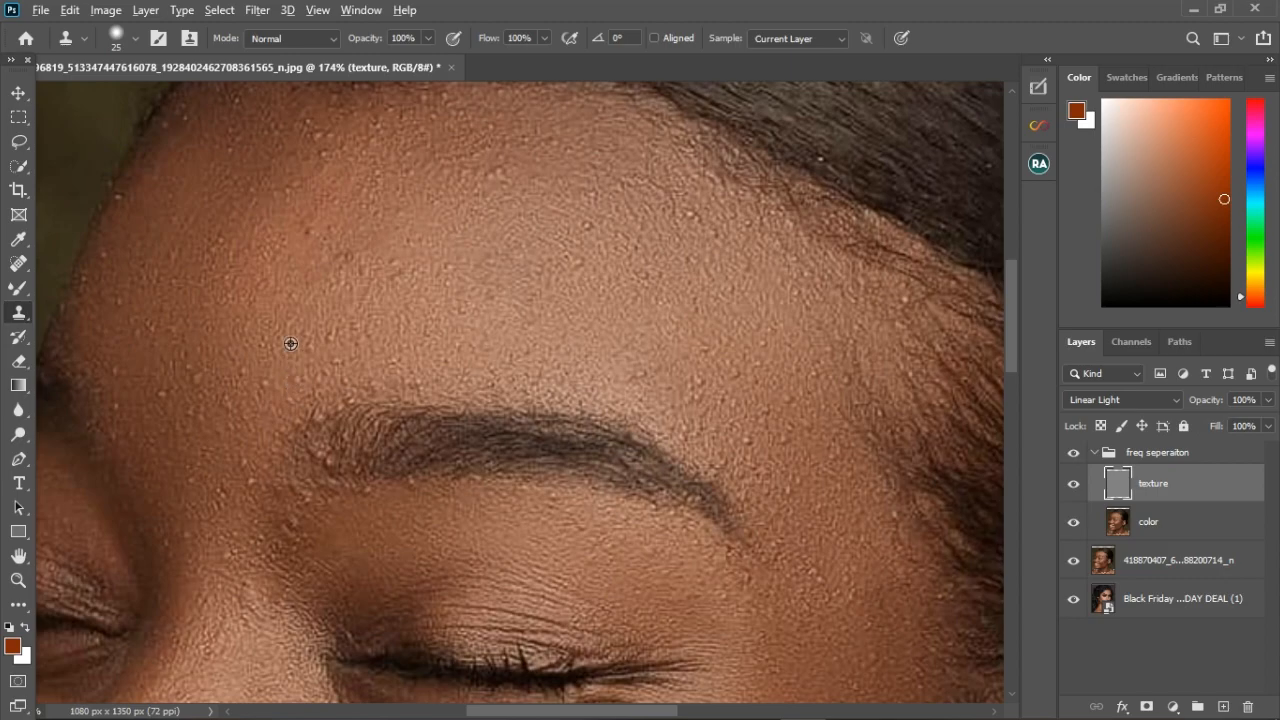
left_click(247, 384)
left_click(218, 401)
left_click(312, 421)
left_click(386, 296)
left_click(326, 245)
left_click(500, 197)
left_click(540, 206)
left_click(580, 231)
left_click(601, 268)
left_click(685, 207)
left_click(732, 252)
left_click(700, 283)
left_click(666, 306)
left_click(711, 341)
left_click_drag(694, 374, 692, 400)
left_click(654, 397)
left_click(722, 411)
left_click(737, 420)
left_click(773, 463)
mouse_move(783, 441)
left_mouse_down()
mouse_move(797, 426)
mouse_move(787, 433)
mouse_move(811, 449)
mouse_move(809, 519)
left_mouse_up()
left_click(750, 388)
left_click(787, 379)
left_click(809, 371)
left_click(857, 412)
left_click(511, 347)
left_click(309, 163)
left_click(315, 131)
left_click_drag(404, 182, 403, 190)
left_click(192, 272)
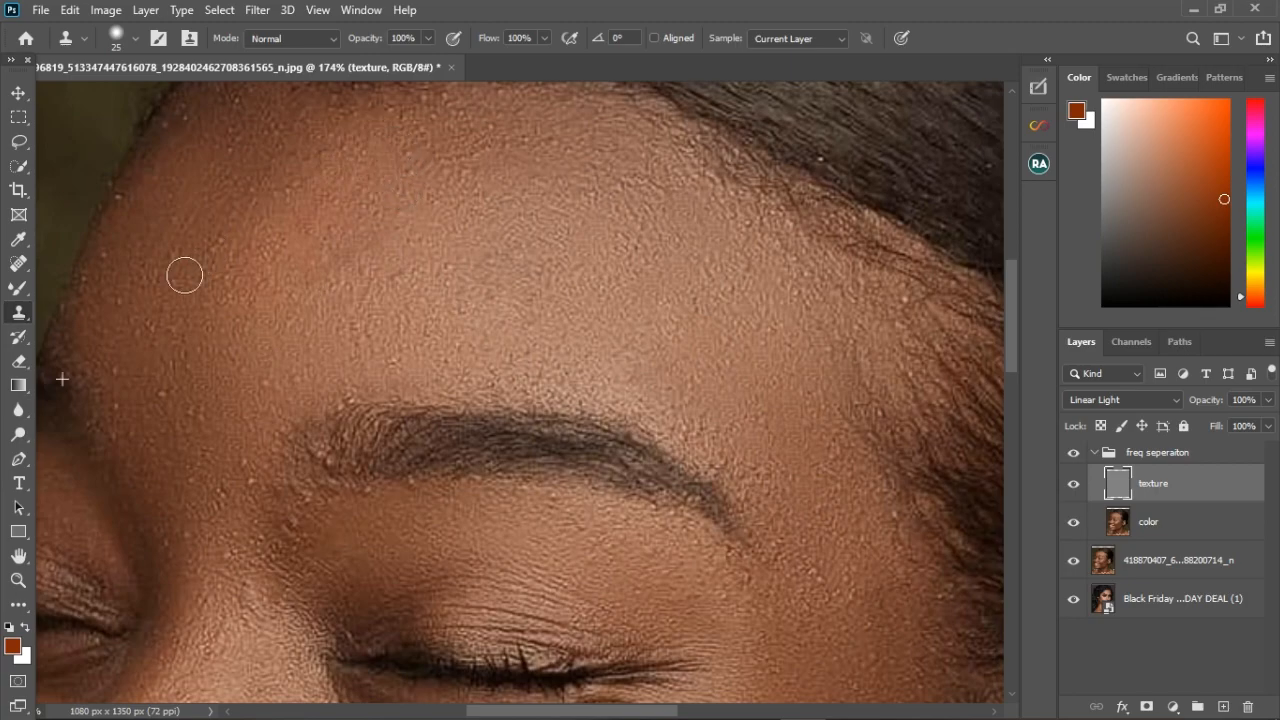
Clone away the bumps at the forehead's outer edge and around the inner end of the eyebrow on the texture layer
left_click_drag(108, 267, 123, 281)
left_click_drag(142, 331, 131, 334)
left_click(218, 441)
left_click(260, 482)
left_click(302, 536)
left_click(317, 490)
mouse_move(329, 480)
left_mouse_down()
mouse_move(335, 526)
mouse_move(303, 535)
left_mouse_up()
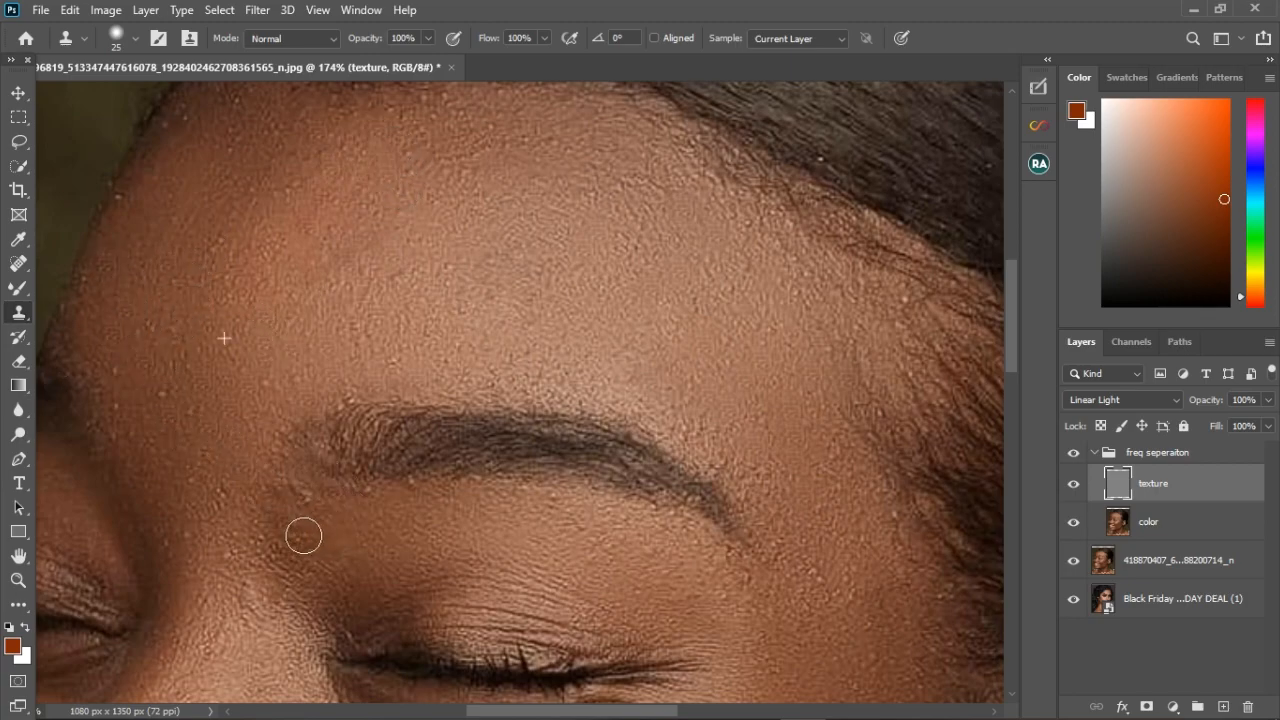
Clone away the remaining bumps between the eyebrows and on the temple beside the eye on the texture layer
scroll(343, 405, "down", 4)
scroll(311, 536, "up", 1)
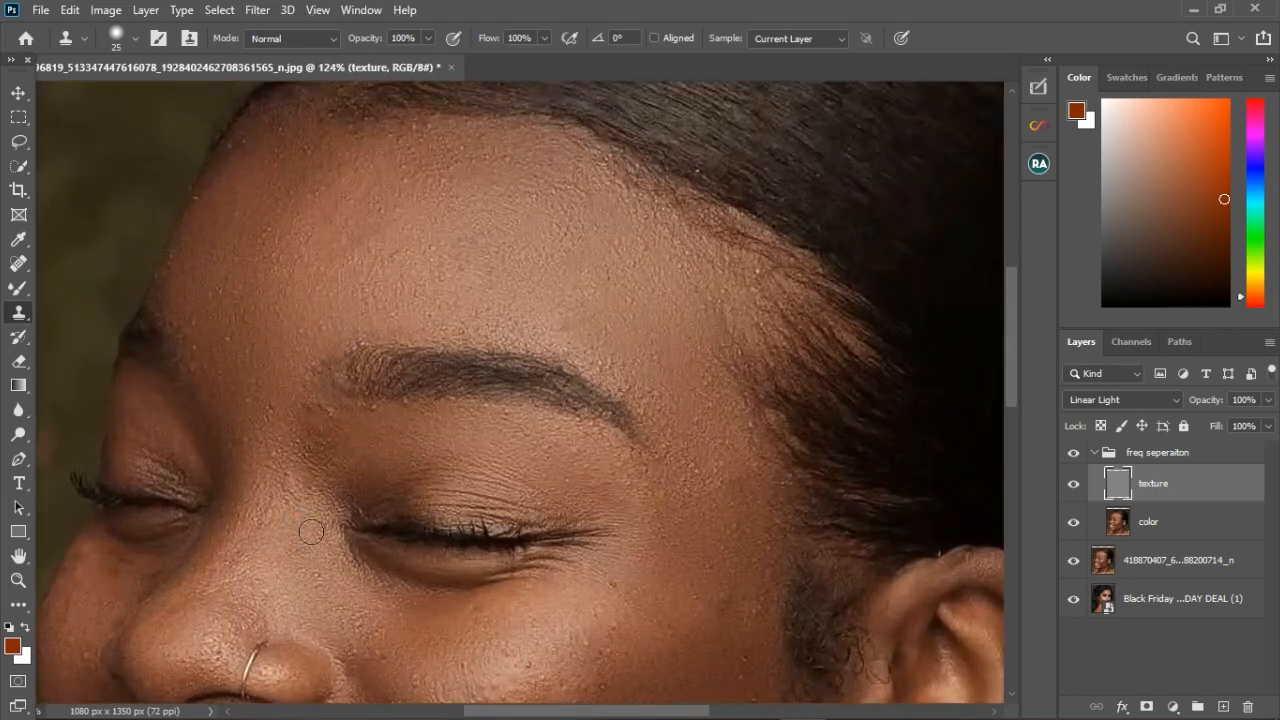
left_click(258, 428)
left_click_drag(244, 362, 231, 343)
left_click_drag(697, 448, 711, 449)
left_click_drag(692, 401, 760, 447)
Lasso the central forehead on the color layer, soften it with a 4.8-pixel Gaussian Blur, and deselect
scroll(565, 290, "down", 4)
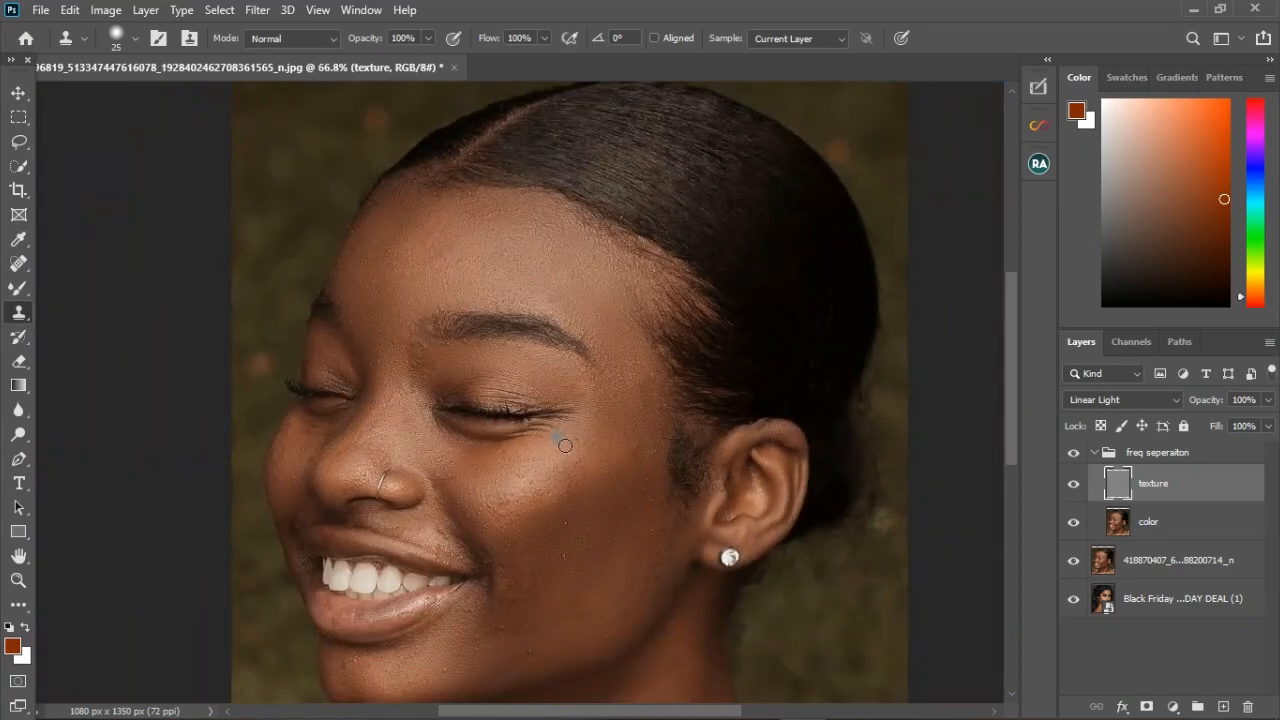
scroll(548, 530, "up", 3)
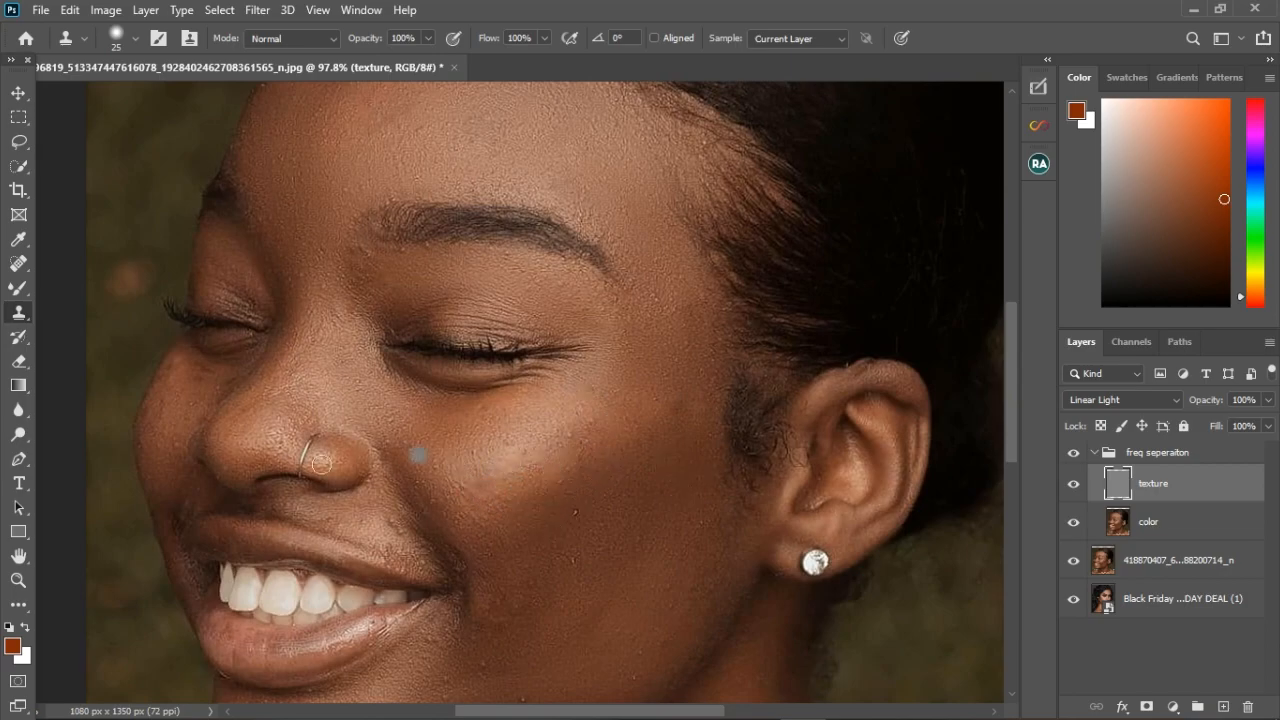
left_click(20, 147)
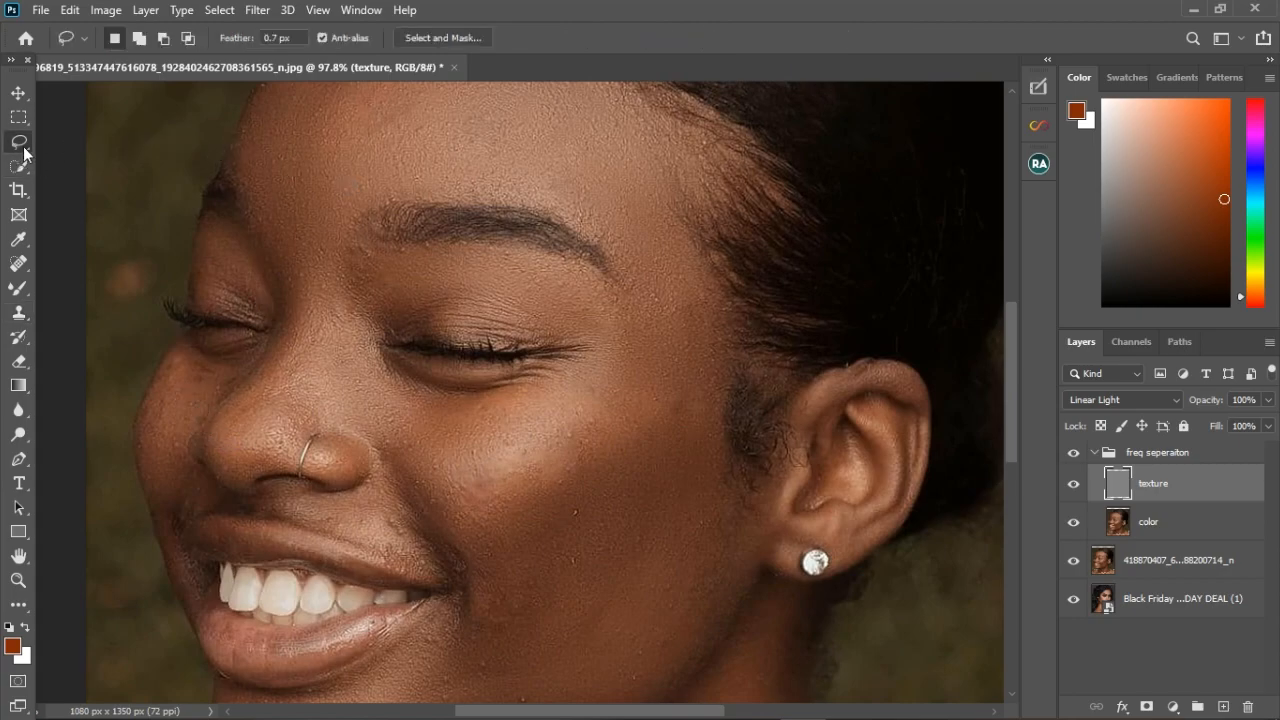
key("alt+bracketleft")
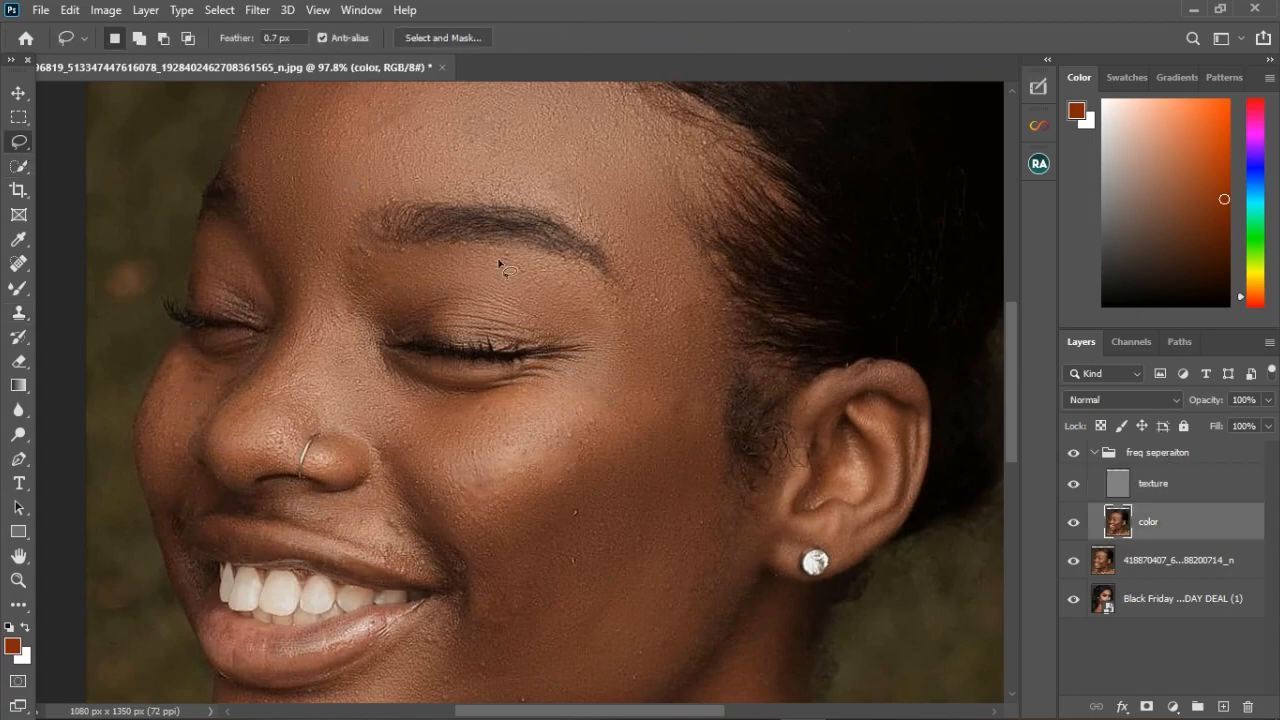
scroll(520, 345, "down", 3)
mouse_move(384, 158)
left_mouse_down()
mouse_move(453, 103)
mouse_move(526, 121)
left_mouse_up()
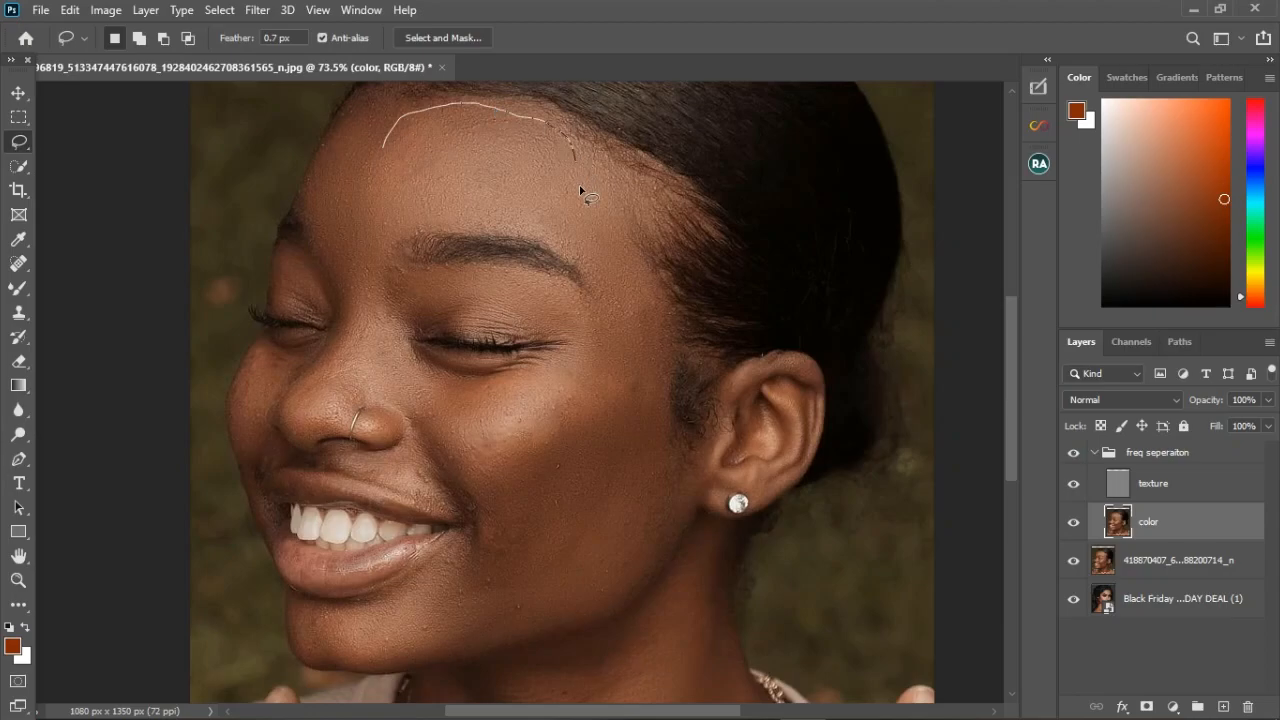
mouse_move(389, 236)
left_mouse_down()
mouse_move(360, 173)
mouse_move(410, 130)
left_mouse_up()
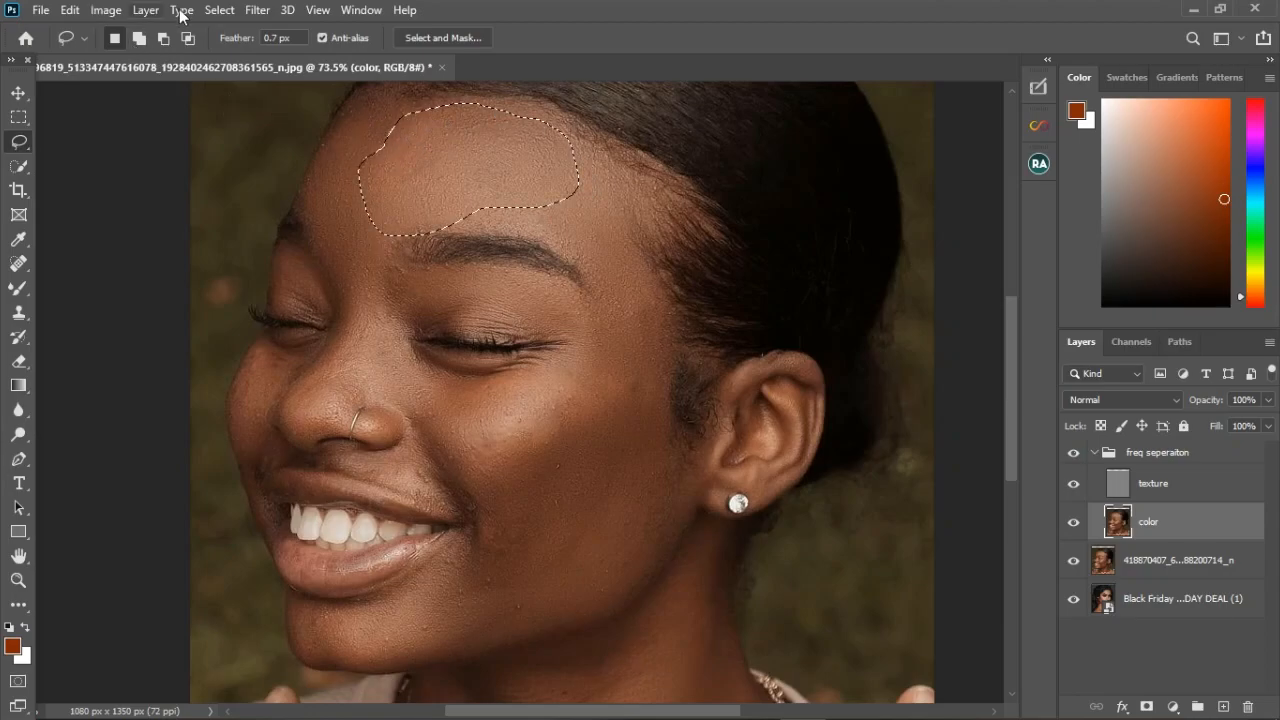
left_click(257, 10)
mouse_move(291, 222)
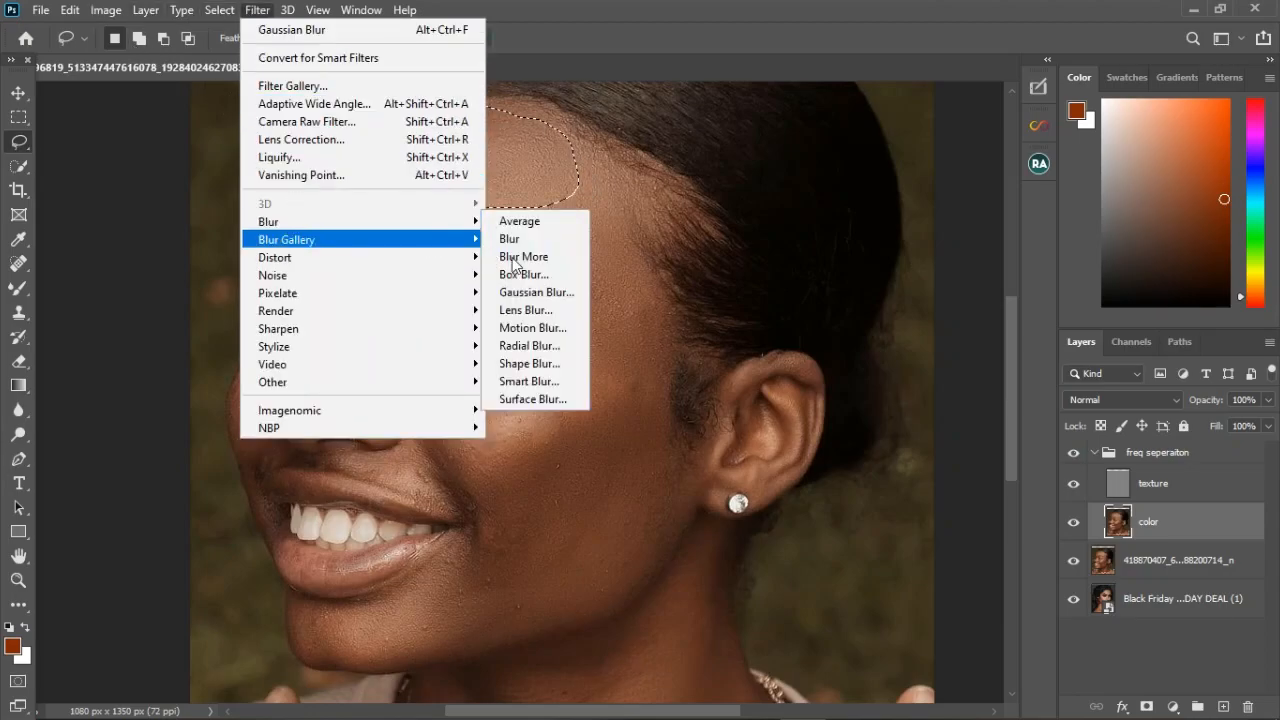
left_click(527, 292)
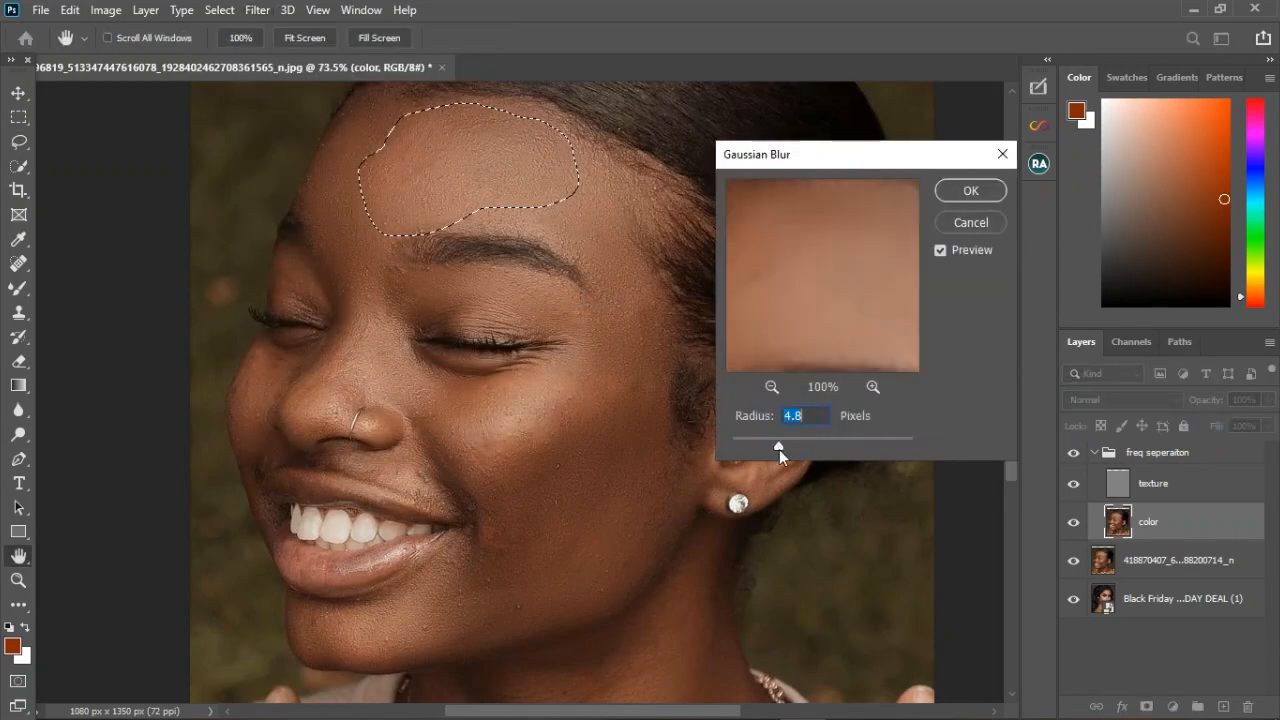
left_click(970, 190)
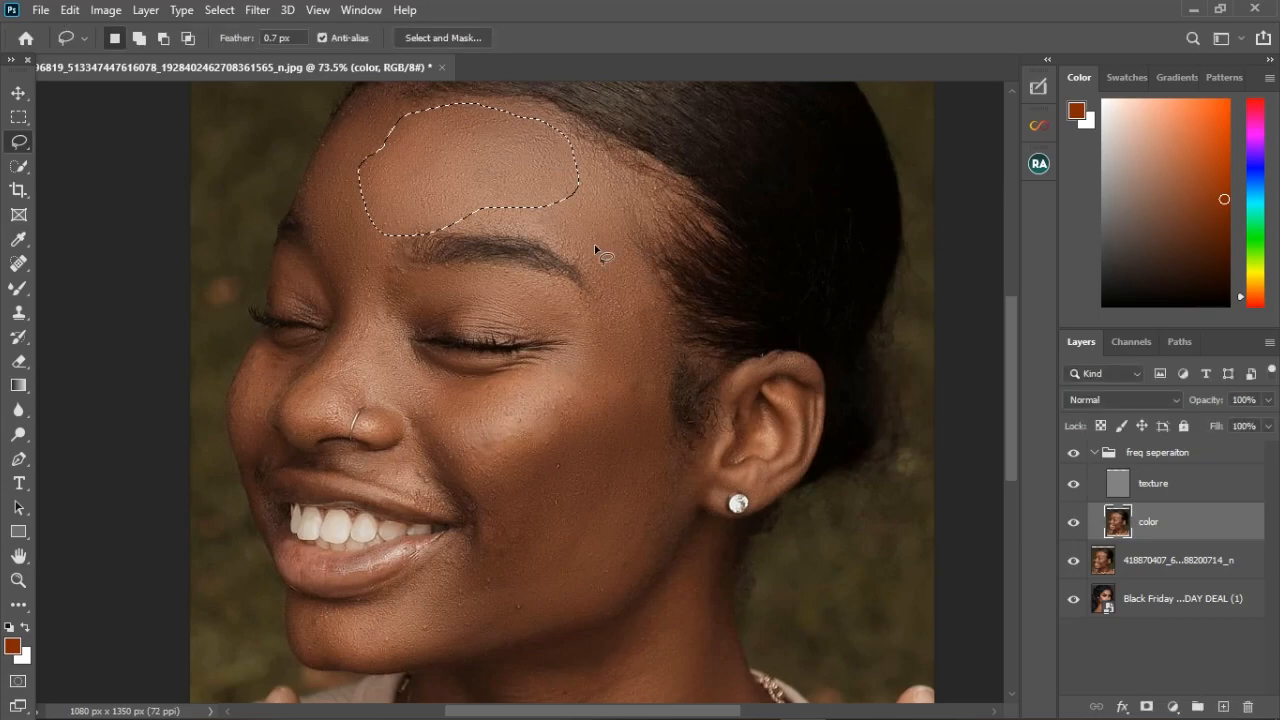
key("ctrl+d")
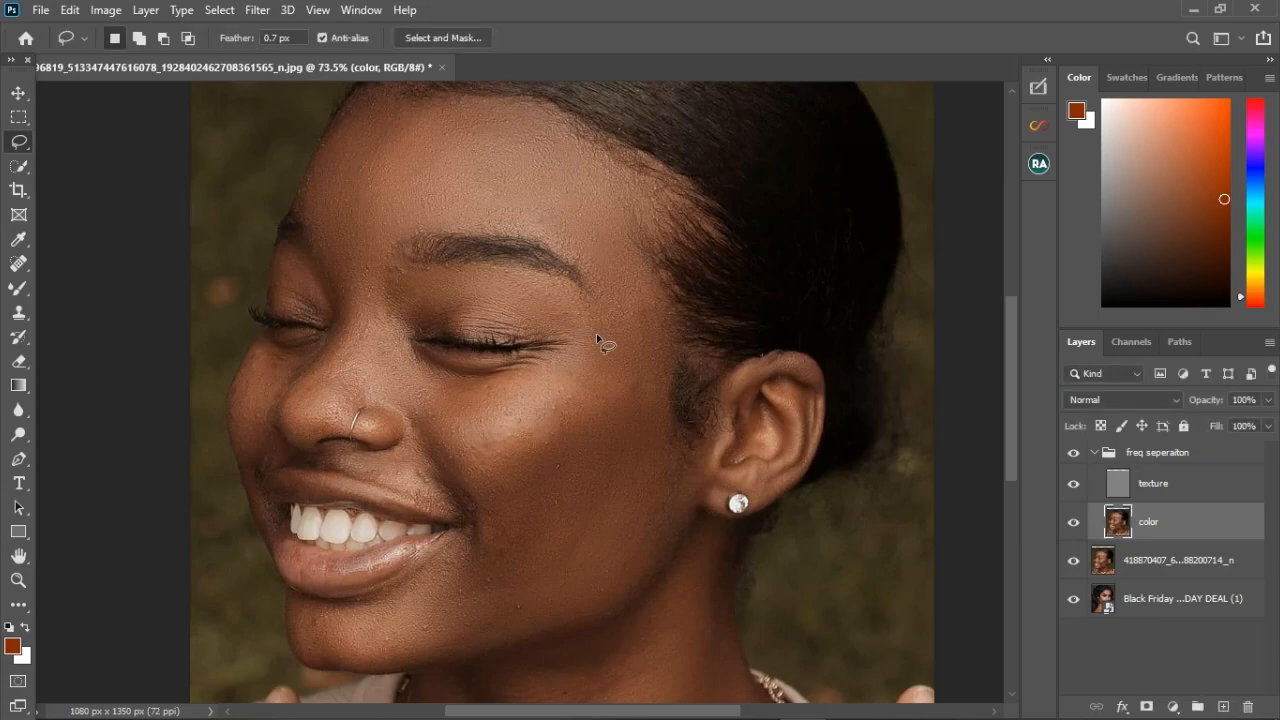
Lasso the large shaded area of the cheek on the color layer, repeat the last Gaussian Blur on it, and deselect
scroll(596, 333, "down", 2)
mouse_move(511, 437)
left_mouse_down()
mouse_move(615, 386)
mouse_move(636, 408)
mouse_move(604, 501)
mouse_move(509, 556)
left_mouse_up()
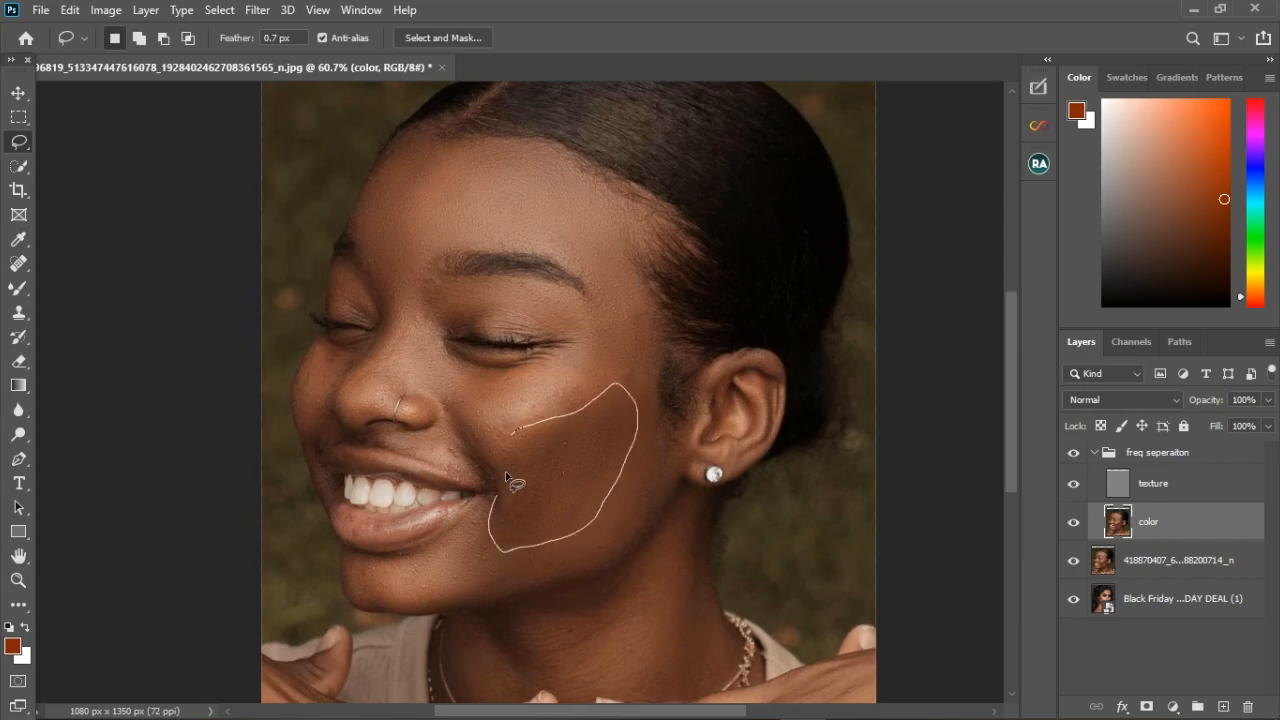
left_click_drag(511, 441, 512, 436)
key("ctrl+alt+f")
key("ctrl+d")
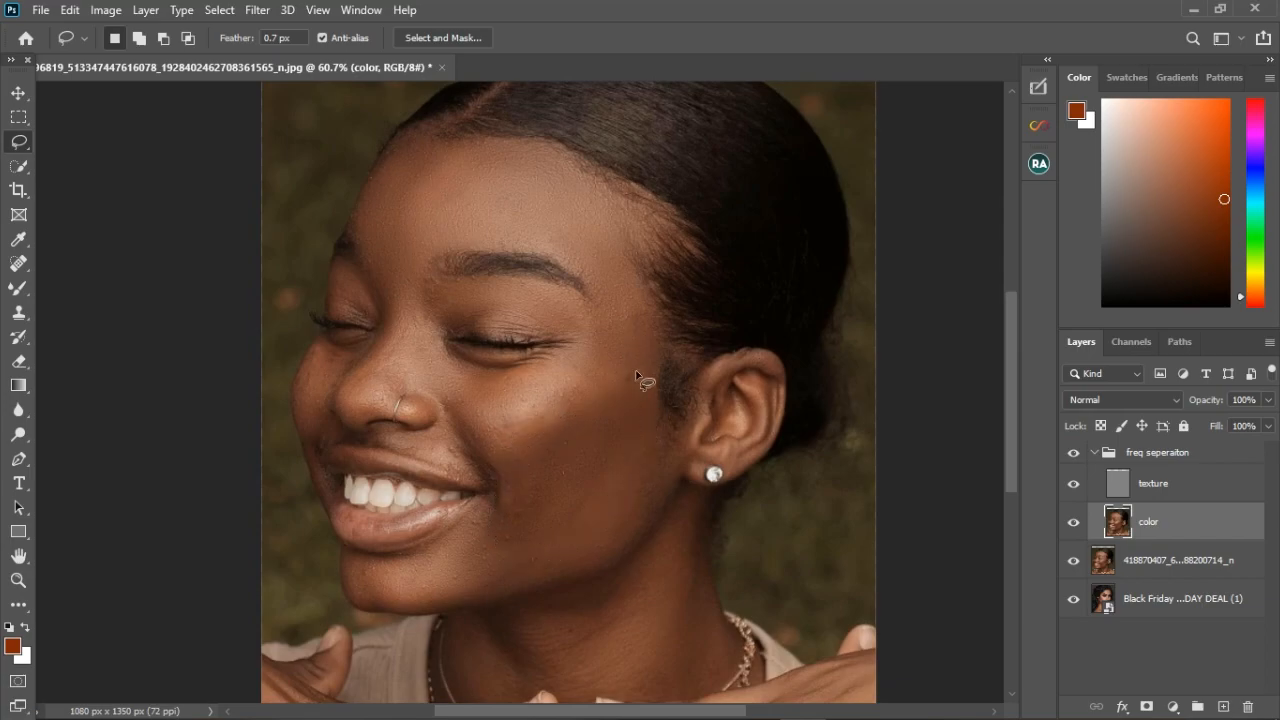
Lasso the narrow strip below the cheekbone highlight on the color layer, soften it with a Gaussian Blur, and deselect
mouse_move(505, 428)
left_mouse_down()
mouse_move(619, 375)
mouse_move(631, 395)
mouse_move(498, 440)
left_mouse_up()
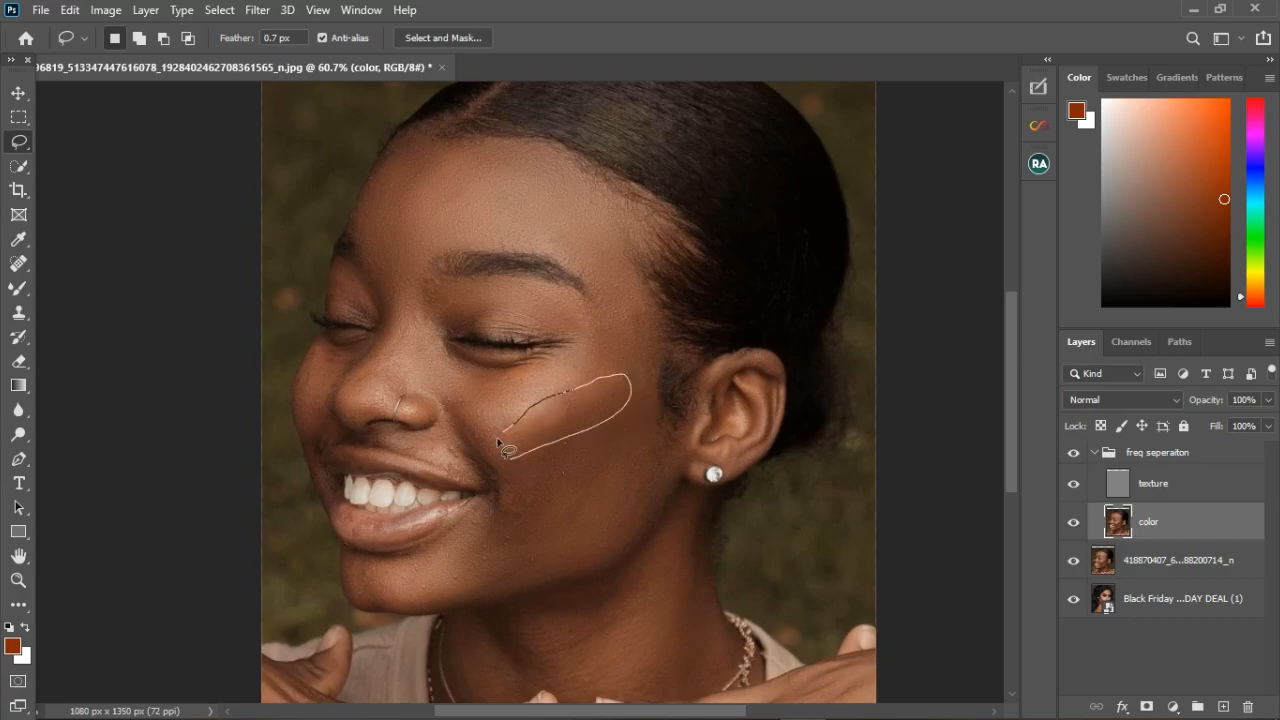
left_click(257, 10)
mouse_move(290, 220)
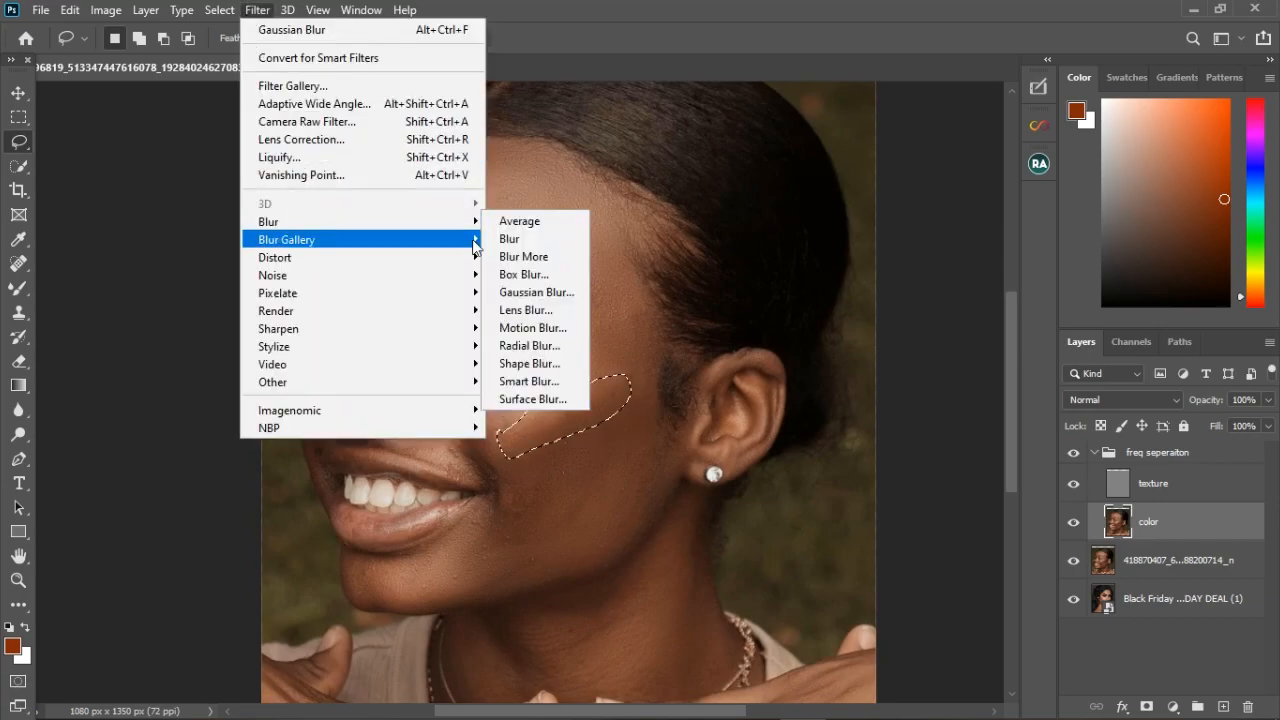
left_click(543, 289)
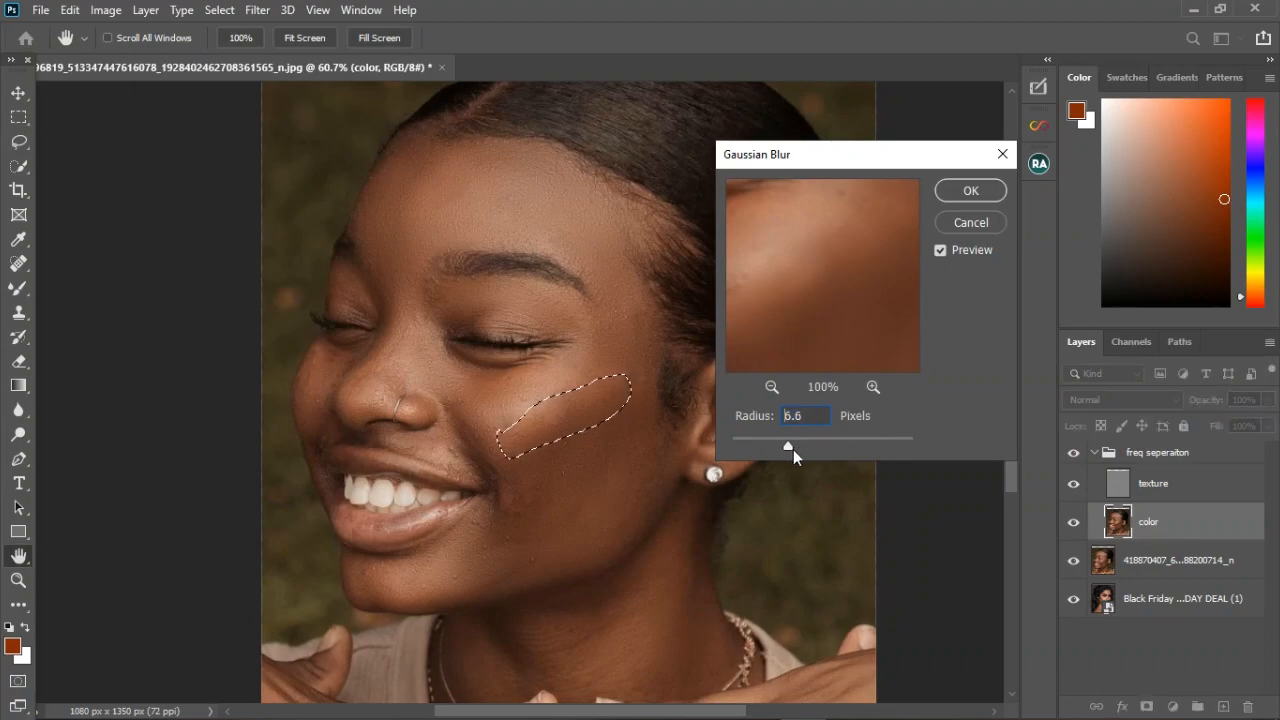
left_click_drag(795, 449, 803, 450)
left_click(960, 193)
key("ctrl+d")
scroll(611, 445, "down", 3)
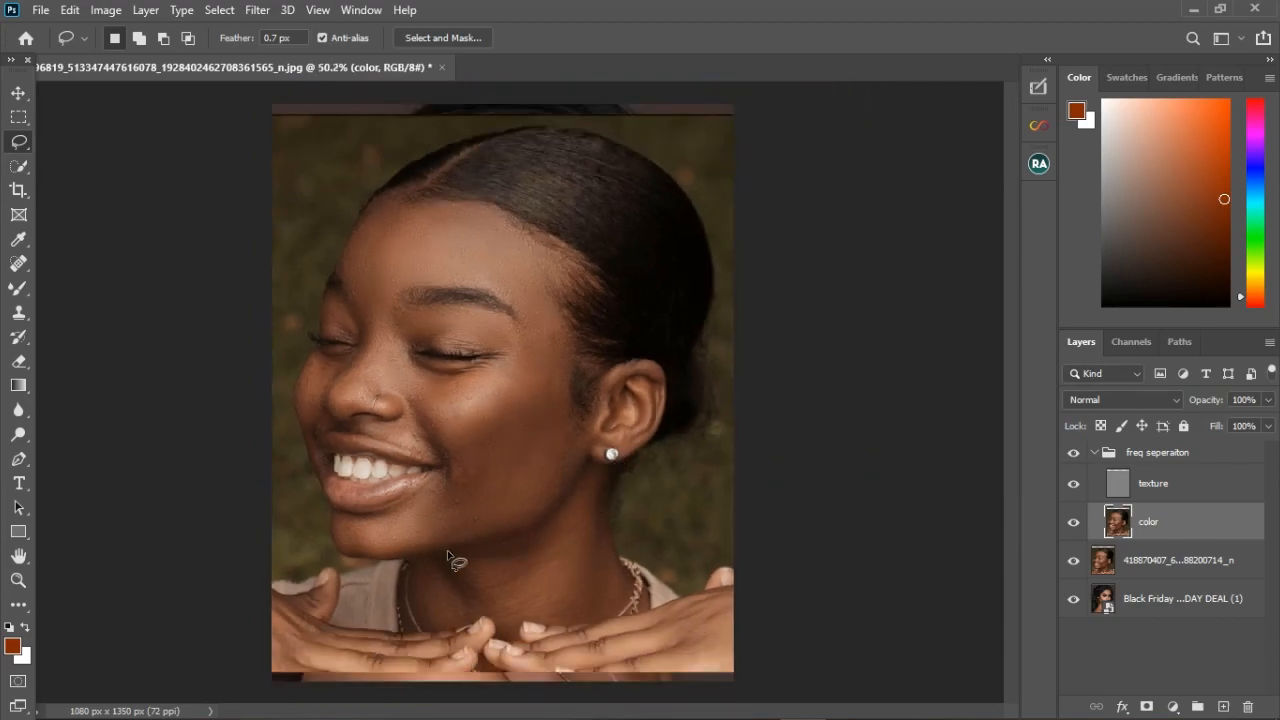
scroll(497, 447, "up", 2)
scroll(497, 447, "down", 3)
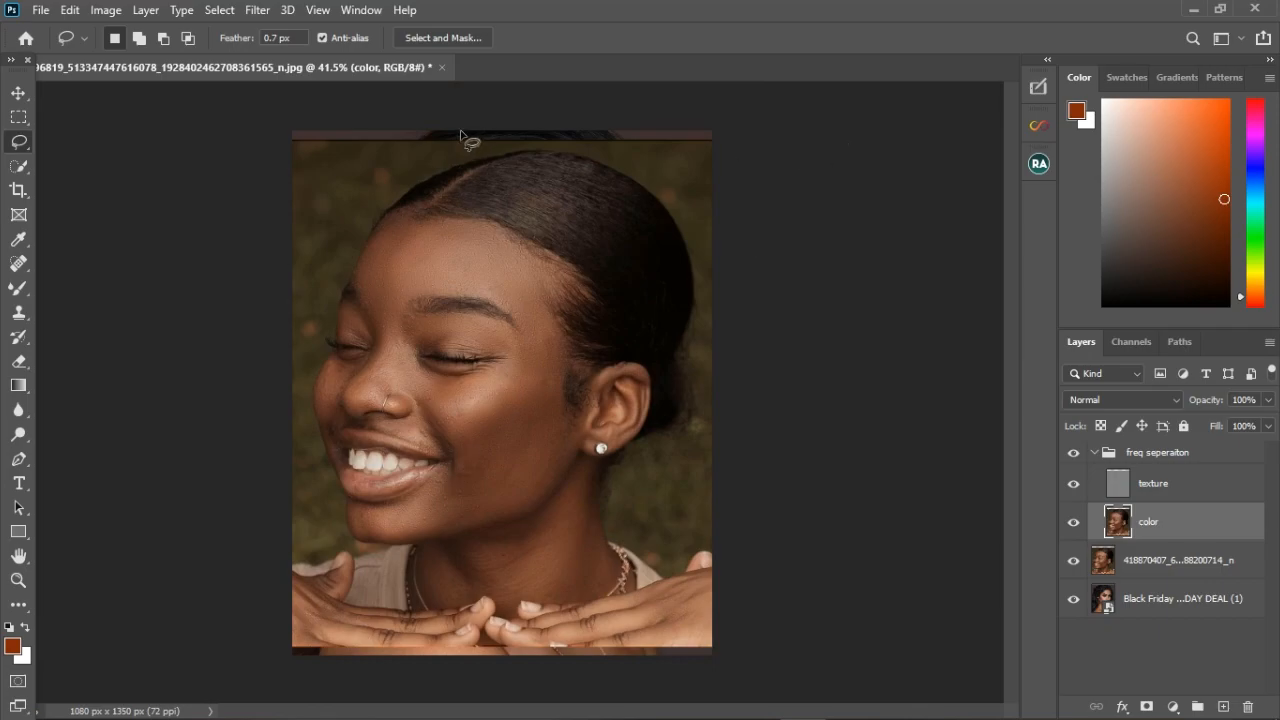
Delete the "freq seperaiton" group together with its texture and color layers
left_click(18, 93)
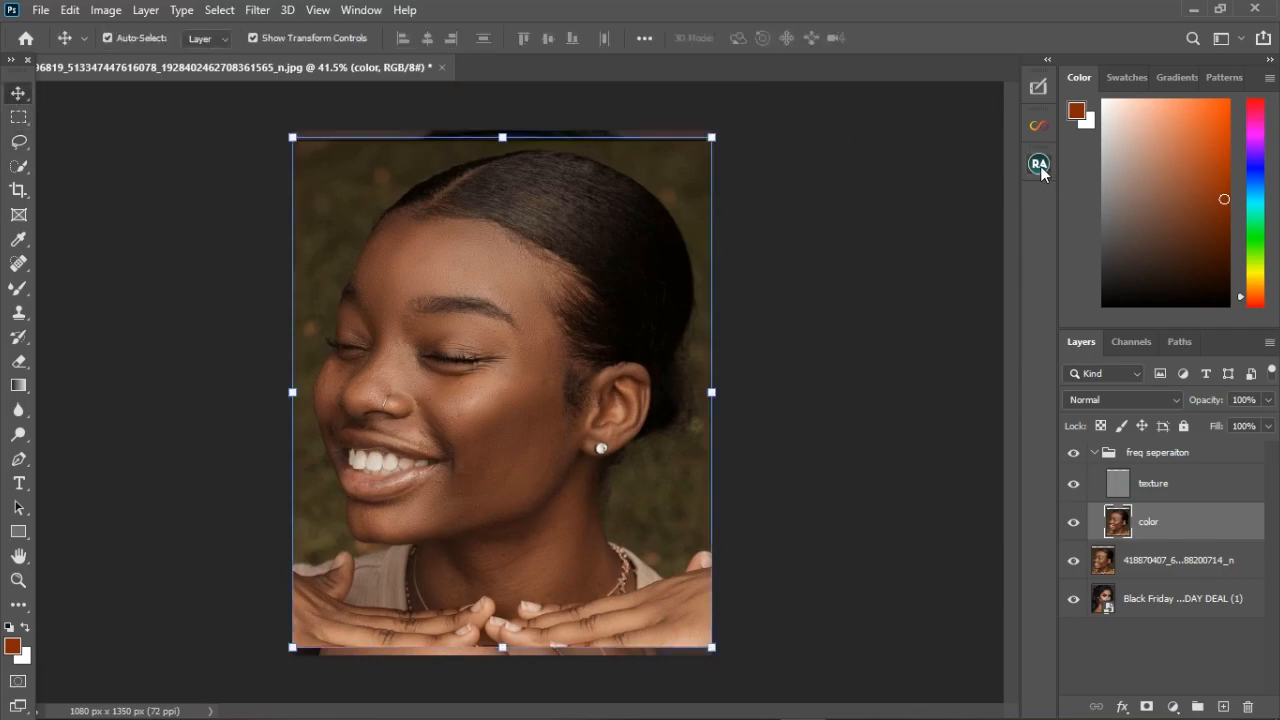
left_click(1039, 165)
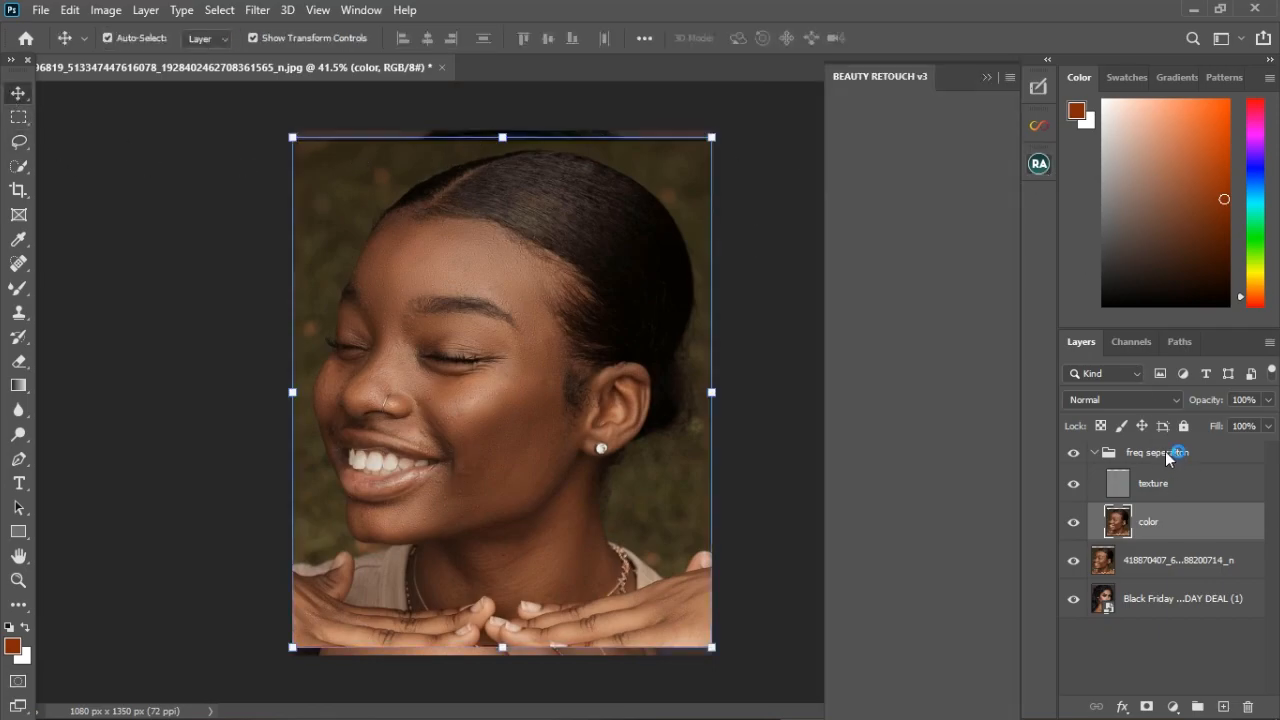
left_click(1171, 458)
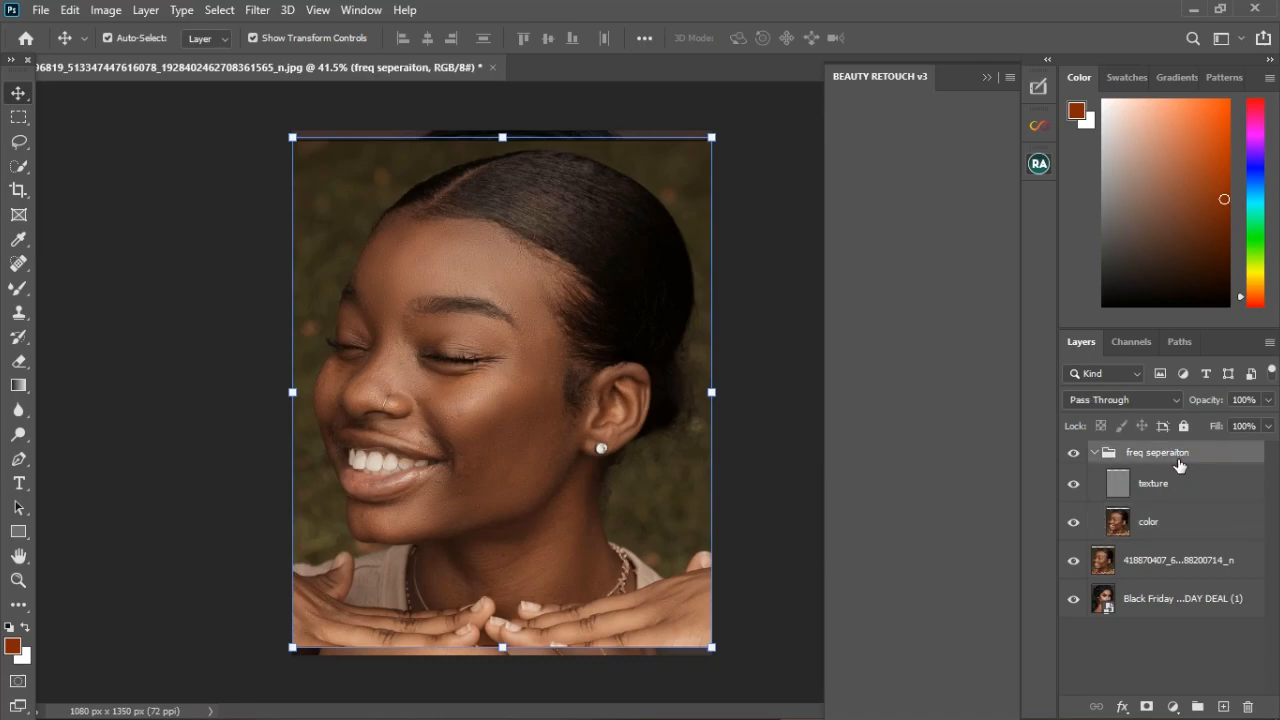
key("Delete")
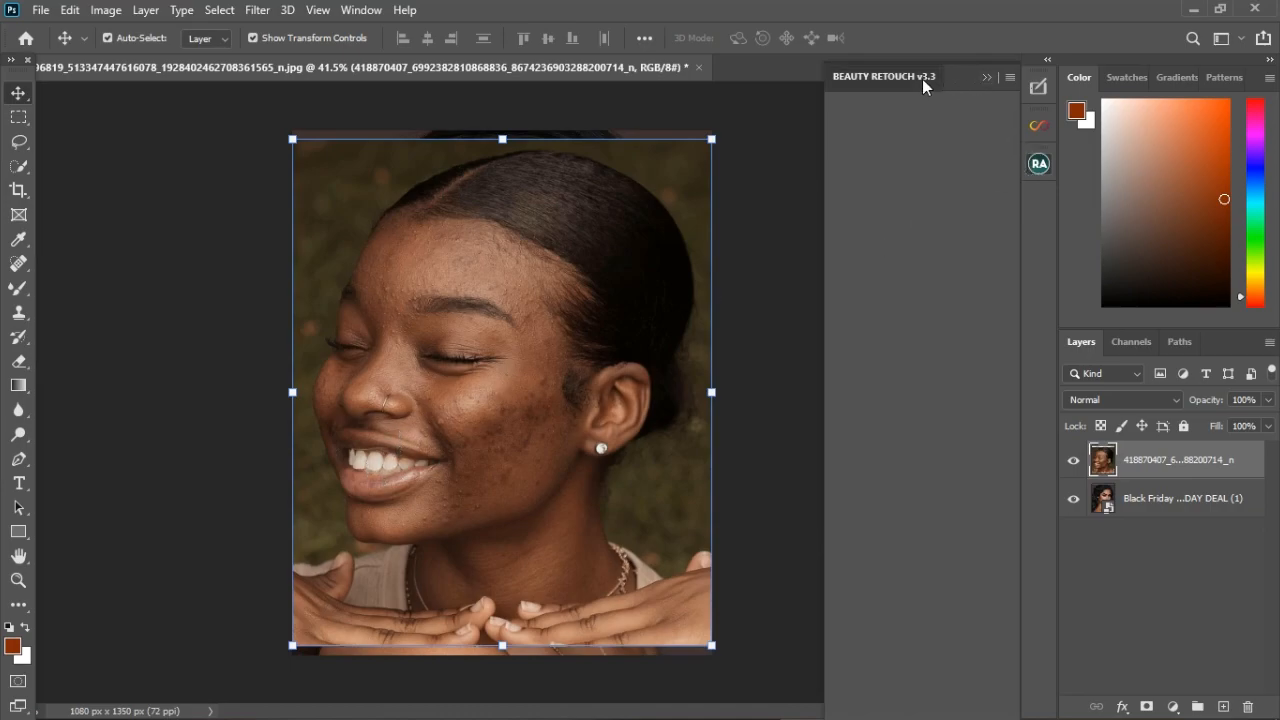
Reopen the Beauty Retouch v3.3 extension until it loads and examine its frequency separation and retouching tools
left_click(855, 80)
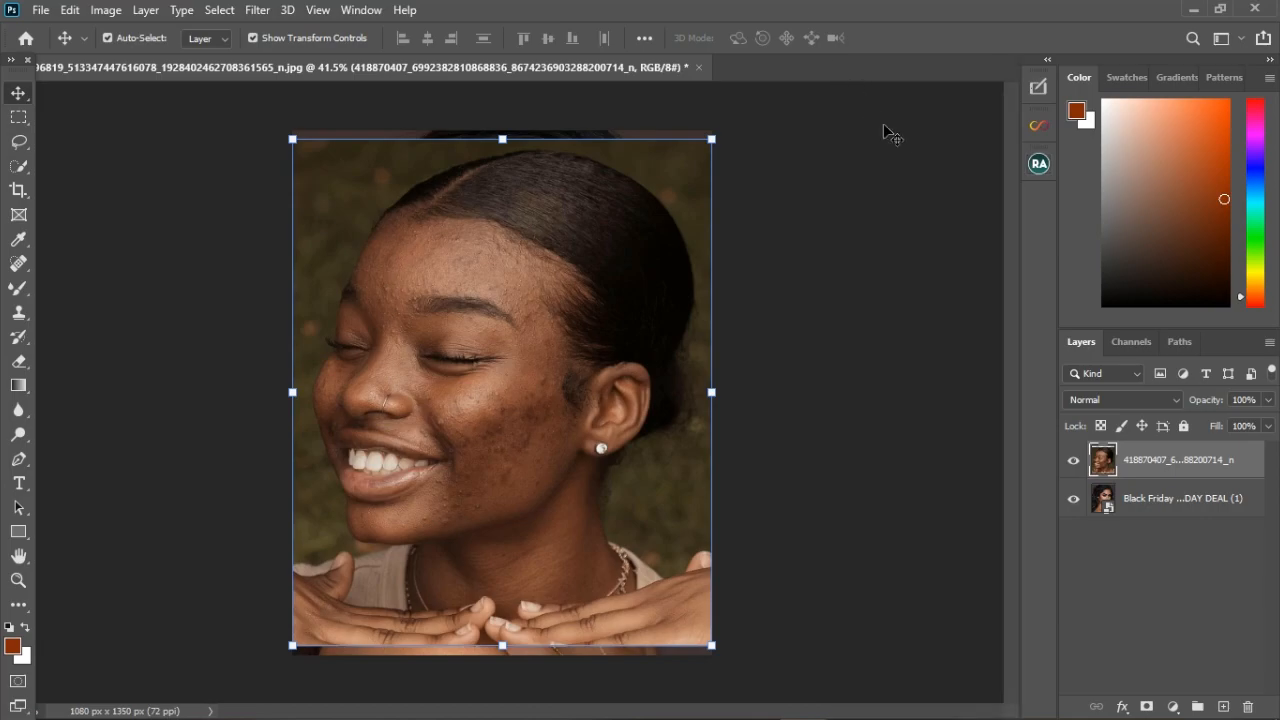
left_click(1041, 164)
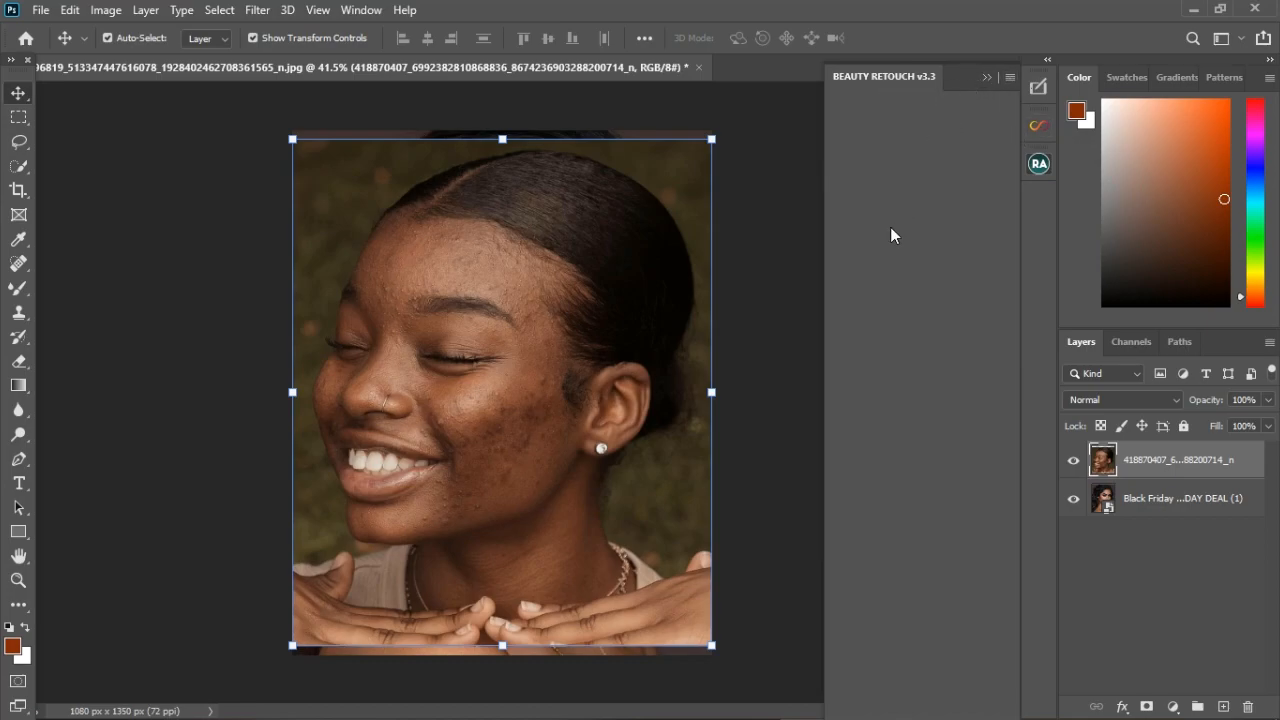
scroll(890, 227, "down", 2)
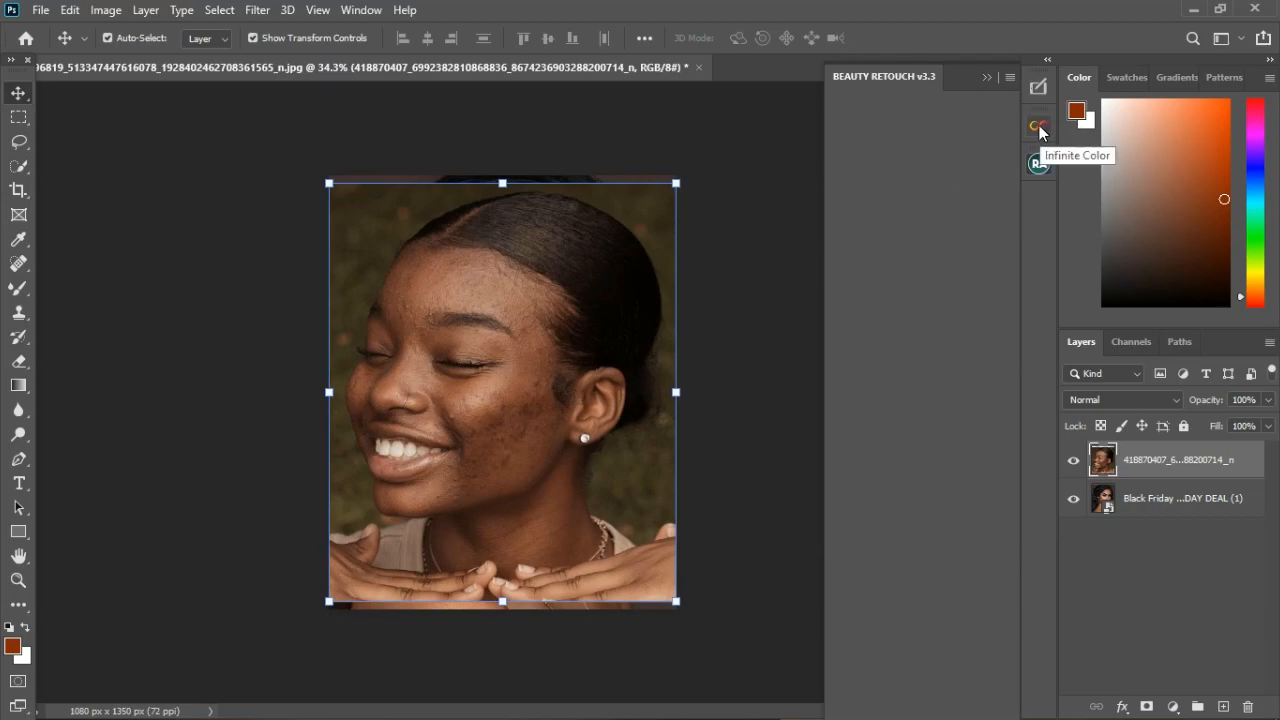
left_click(988, 81)
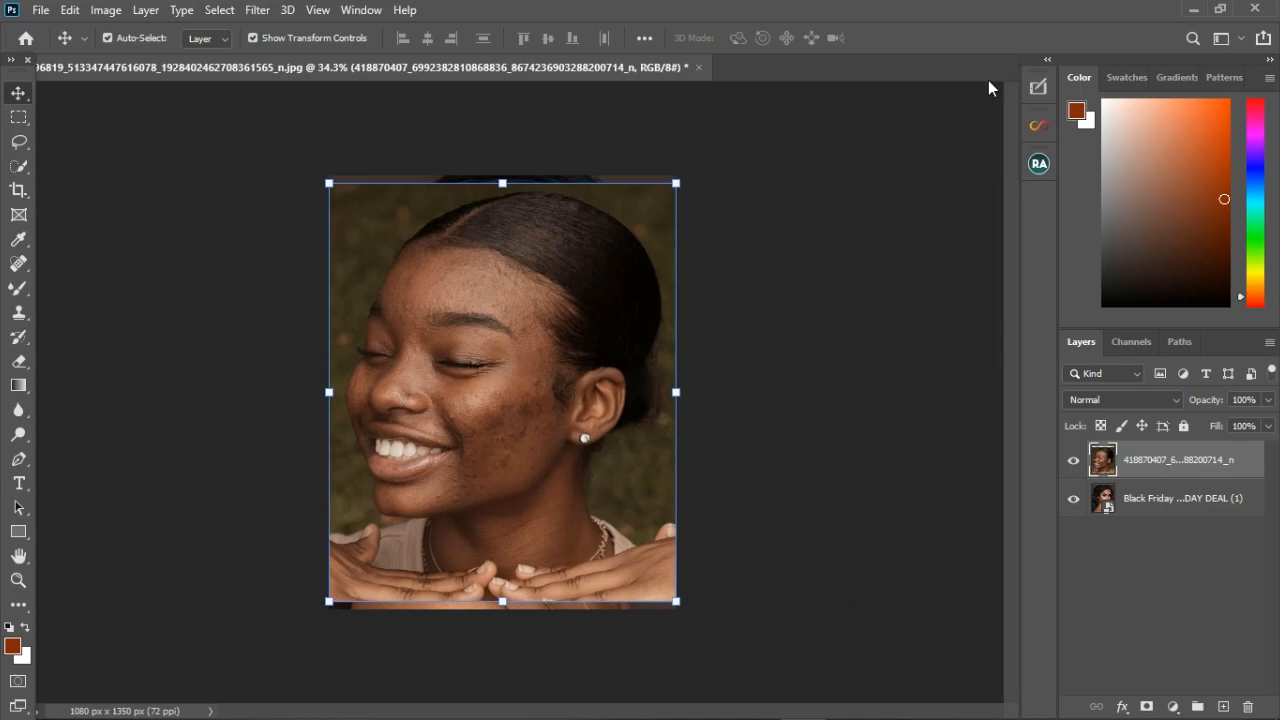
left_click(1039, 172)
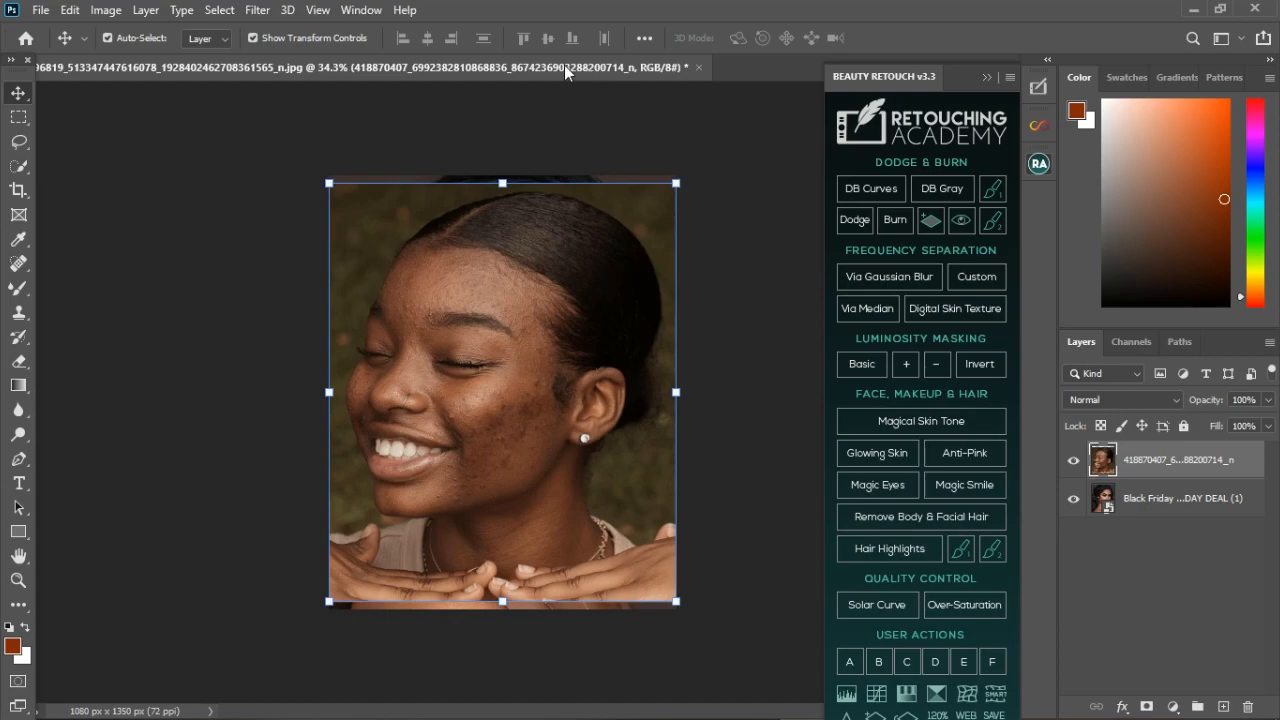
Look over the installed action sets, including the frequency separation ones, and close both the action list and the Beauty Retouch extension
left_click(351, 12)
left_click(445, 138)
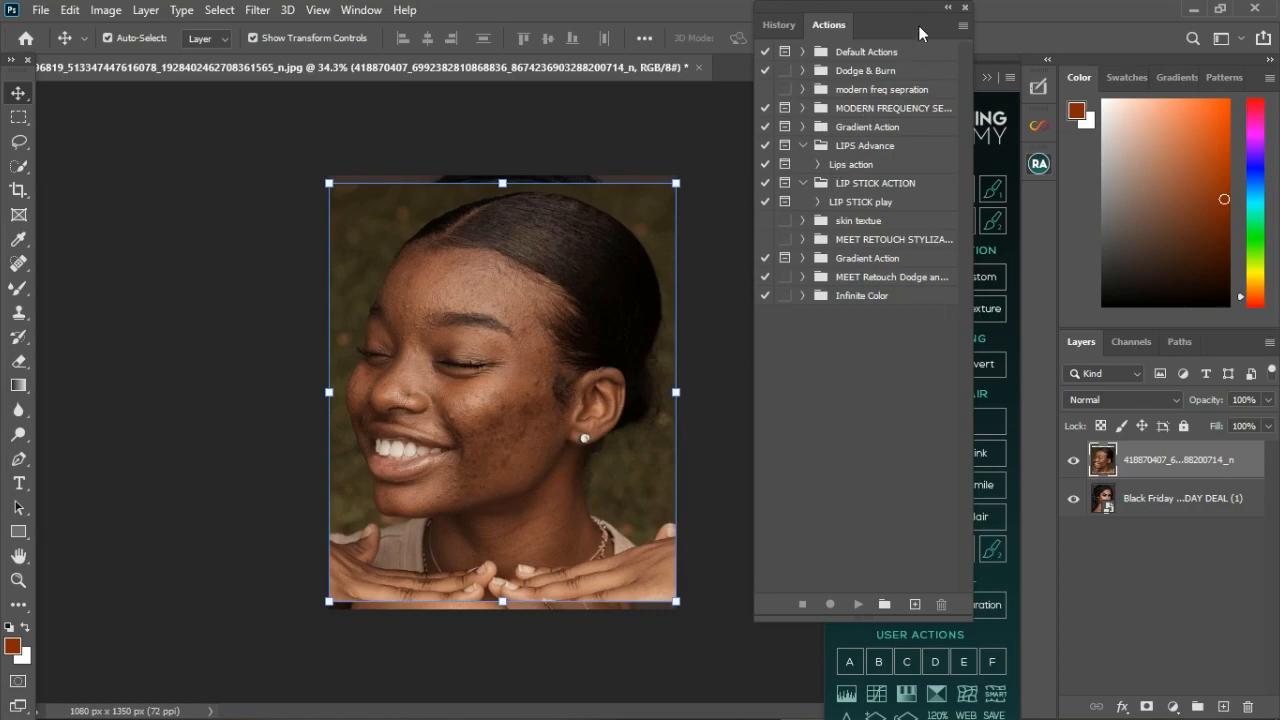
left_click(965, 8)
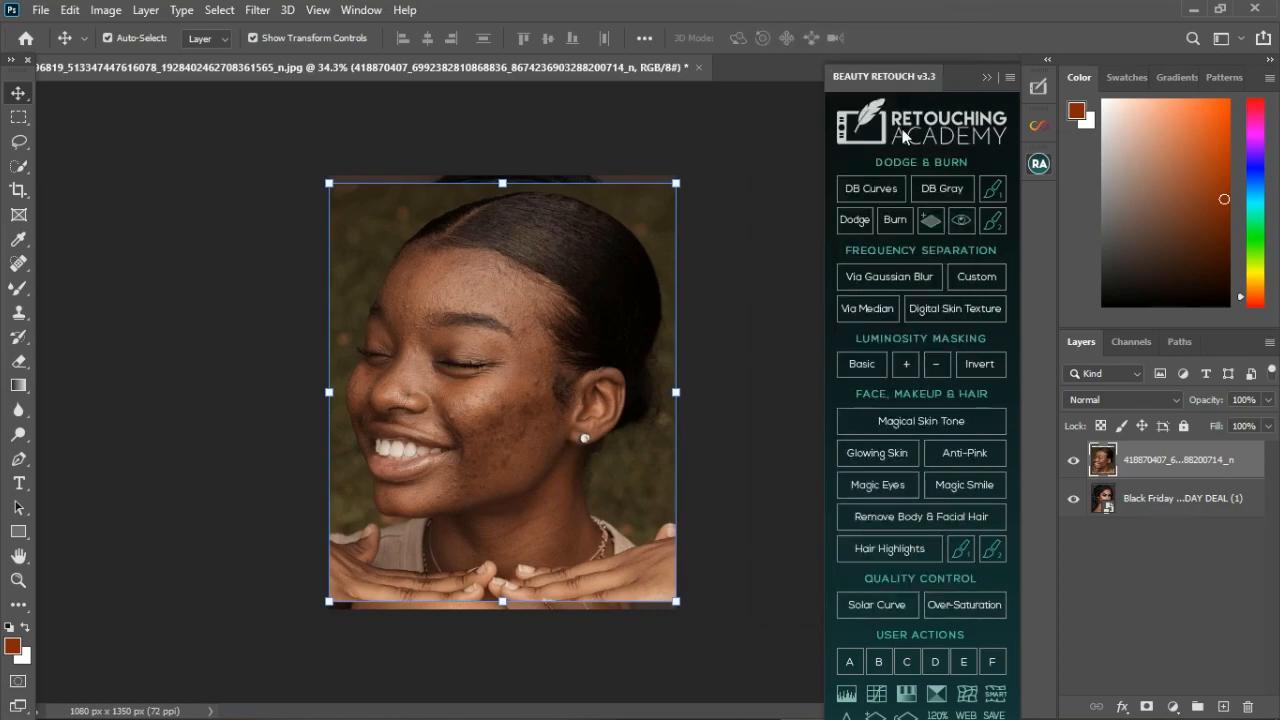
left_click(990, 77)
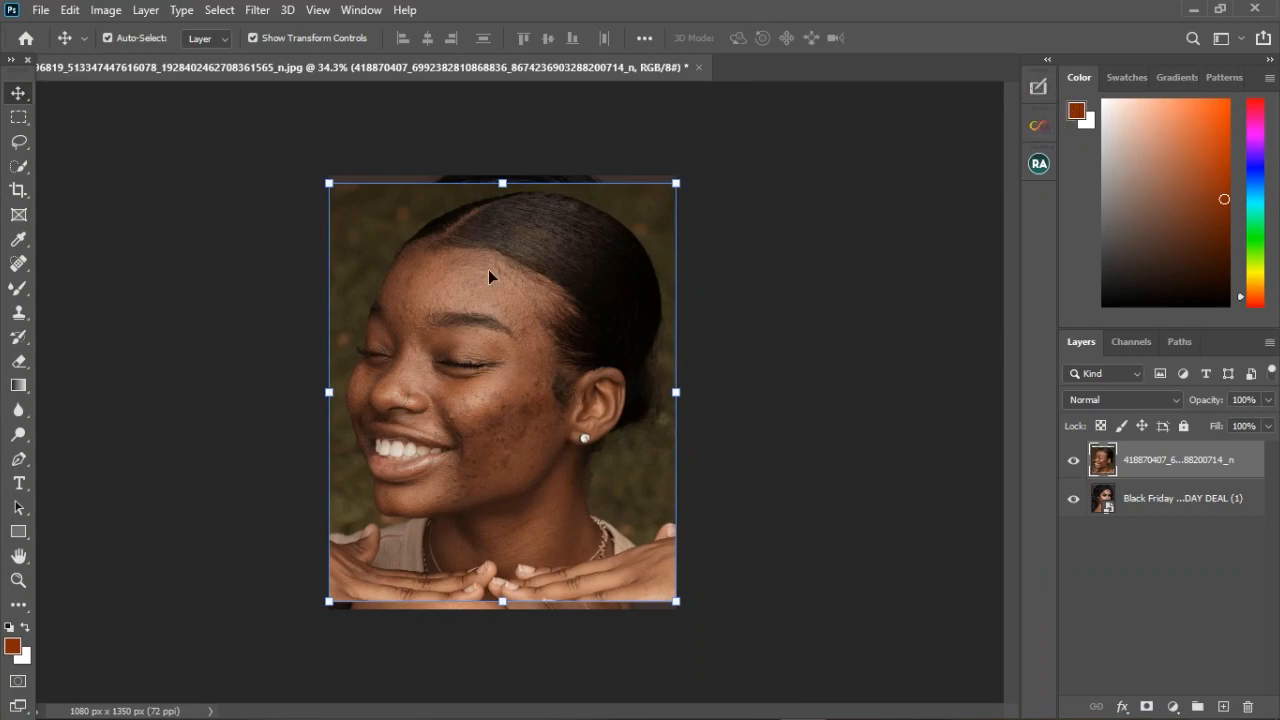
scroll(476, 325, "down", 2)
scroll(468, 349, "up", 4)
scroll(470, 356, "up", 1)
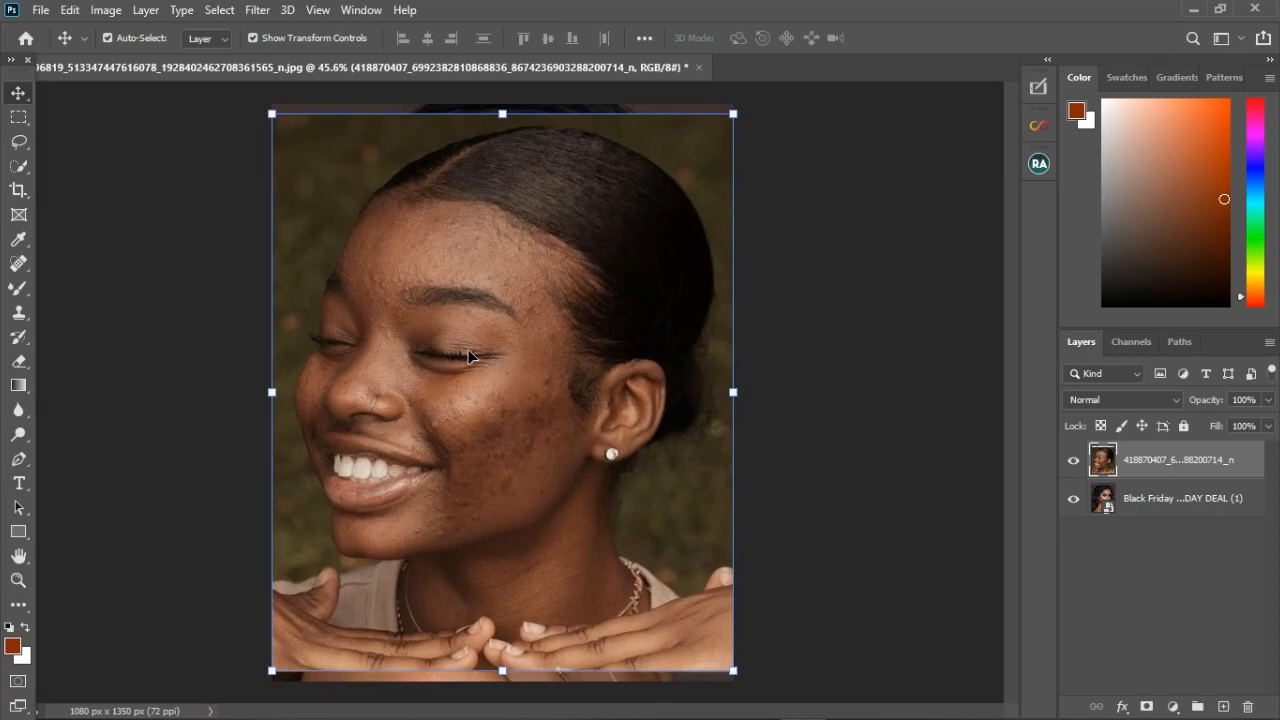